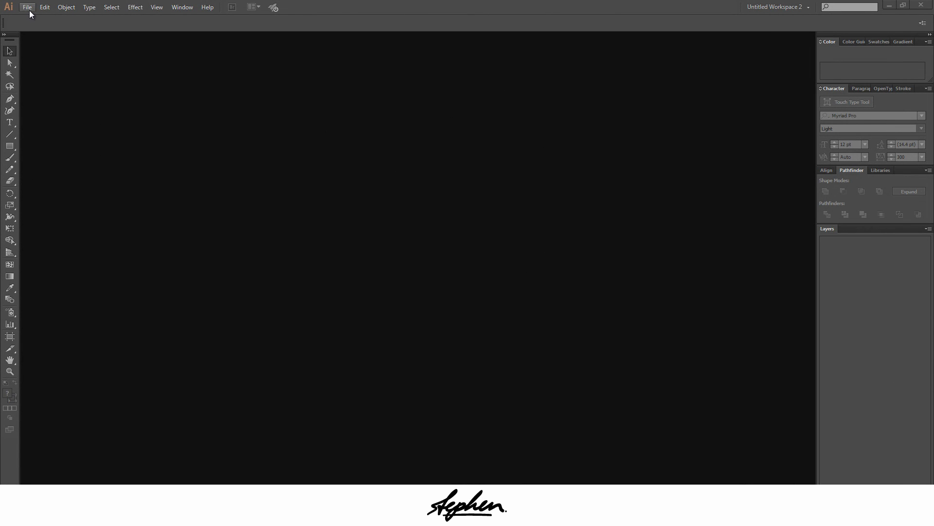
- Create a new blank document
click(28, 8)
click(30, 17)
click(197, 205)
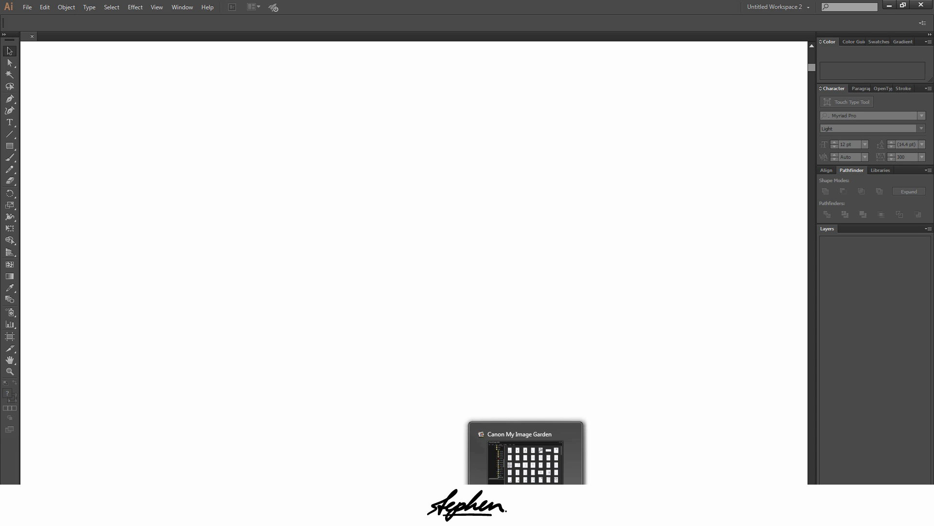
- Switch to Canon My Image Garden and place the scan IMG_20150901_0001.jpg into the new Illustrator document
click(526, 515)
scroll(669, 293, down, 15)
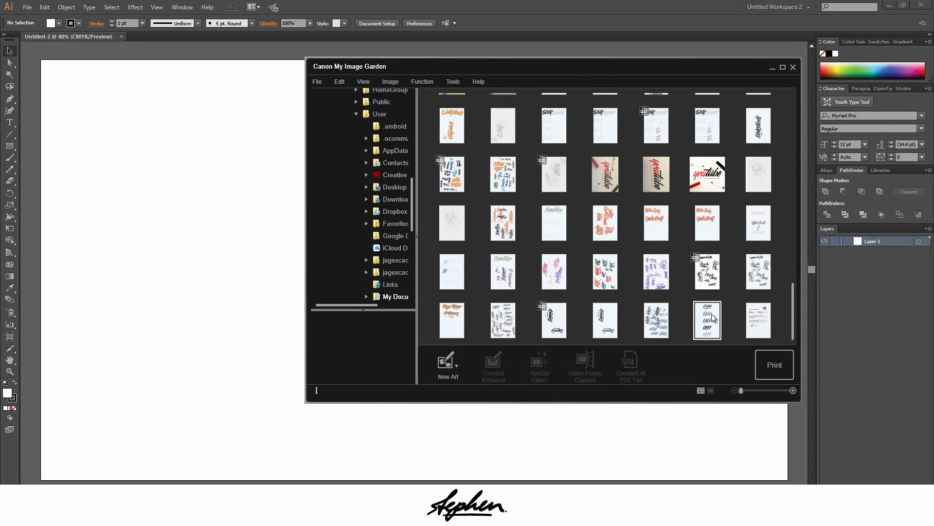
click(706, 329)
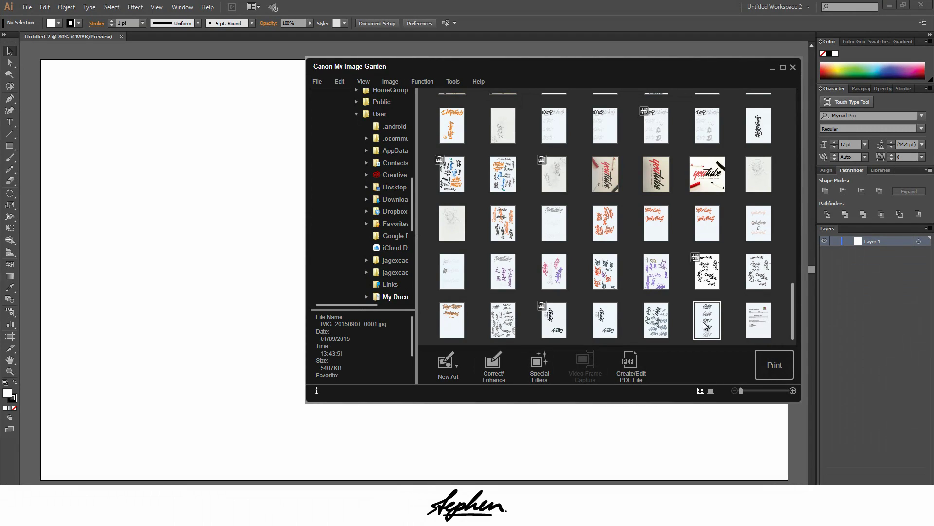
drag(710, 322, 263, 277)
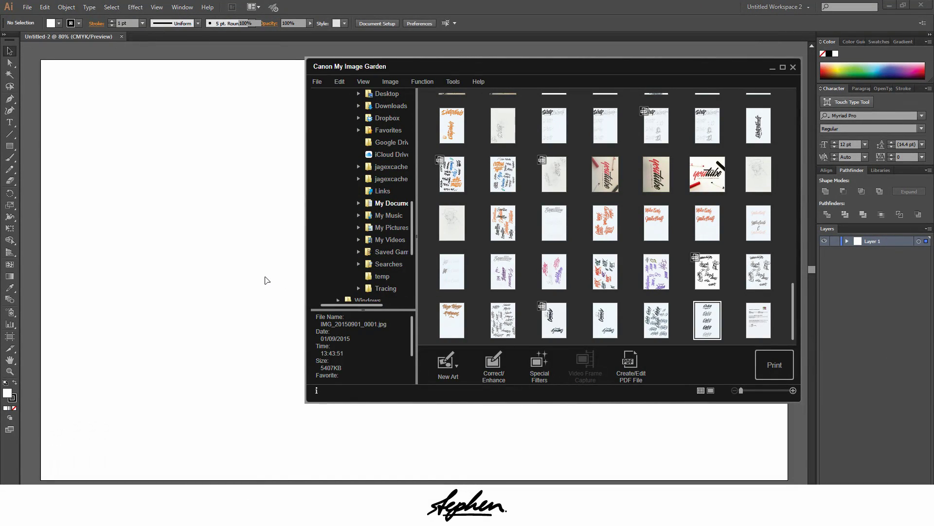
click(225, 321)
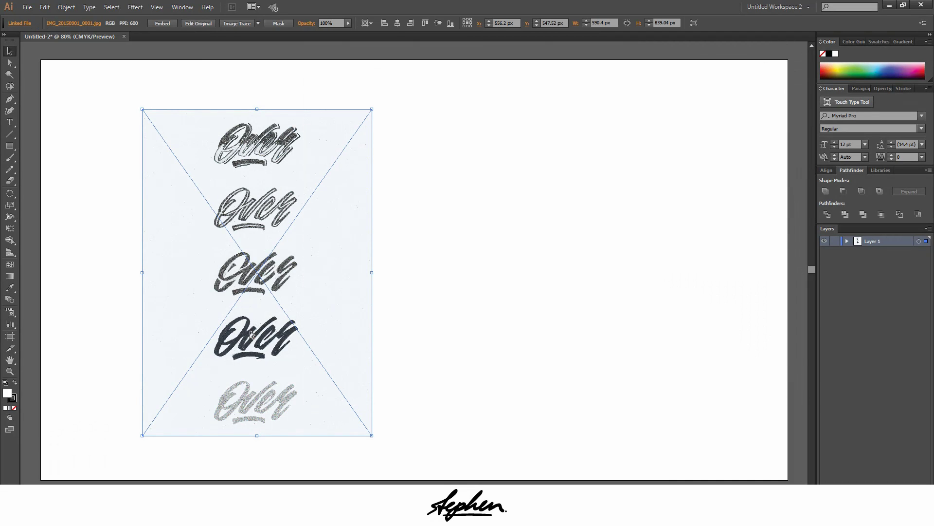
- Enlarge the placed scan to about 1032 × 1467 px and position its solid dark "Over" lettering near the artboard's centre
drag(251, 332, 429, 321)
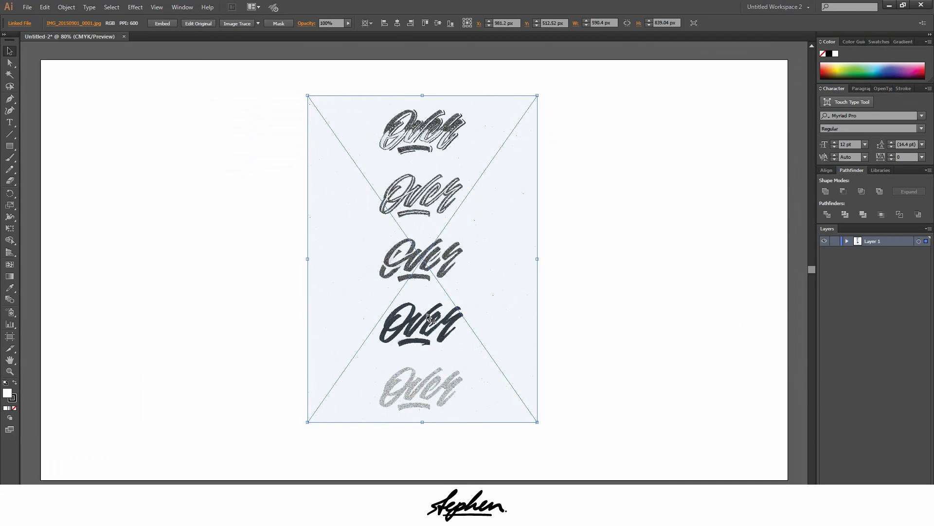
scroll(428, 317, down, 2)
drag(497, 180, 598, 102)
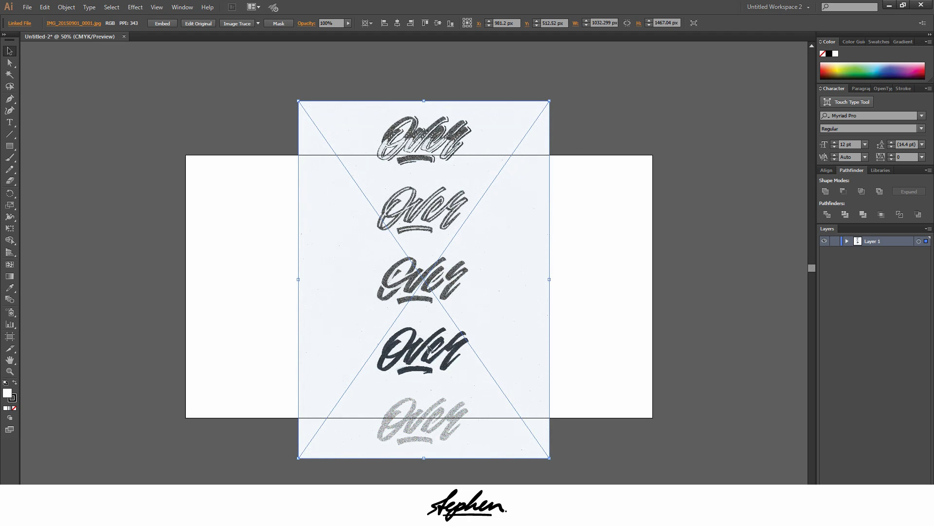
drag(428, 348, 436, 279)
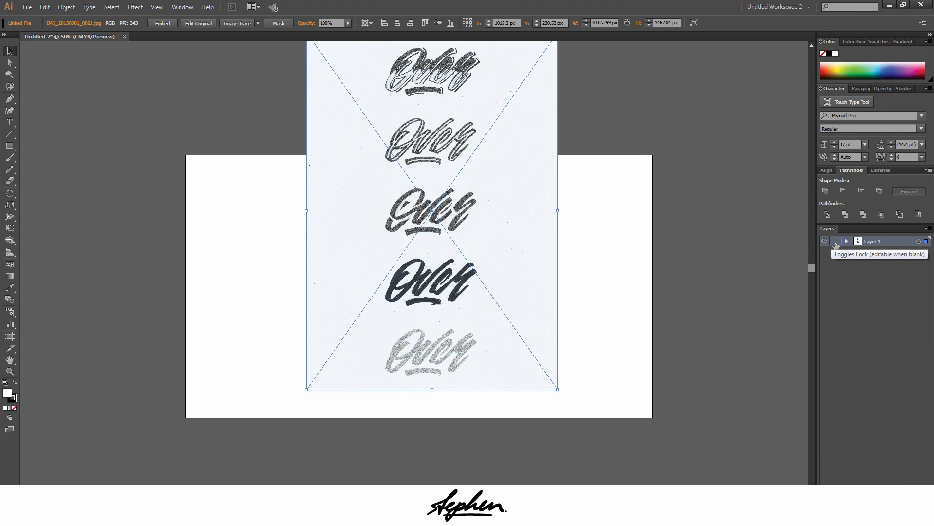
- Lock Layer 1 and dim its images to 50%
click(835, 242)
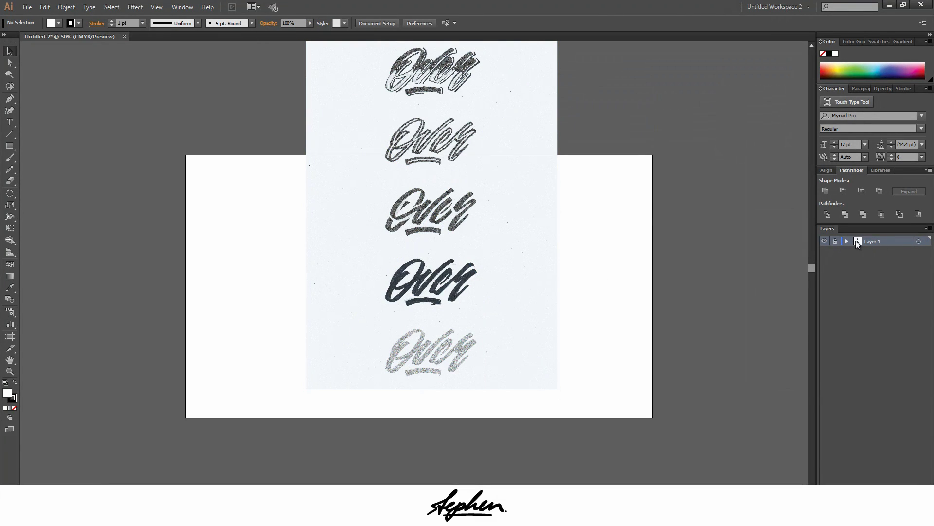
double_click(856, 241)
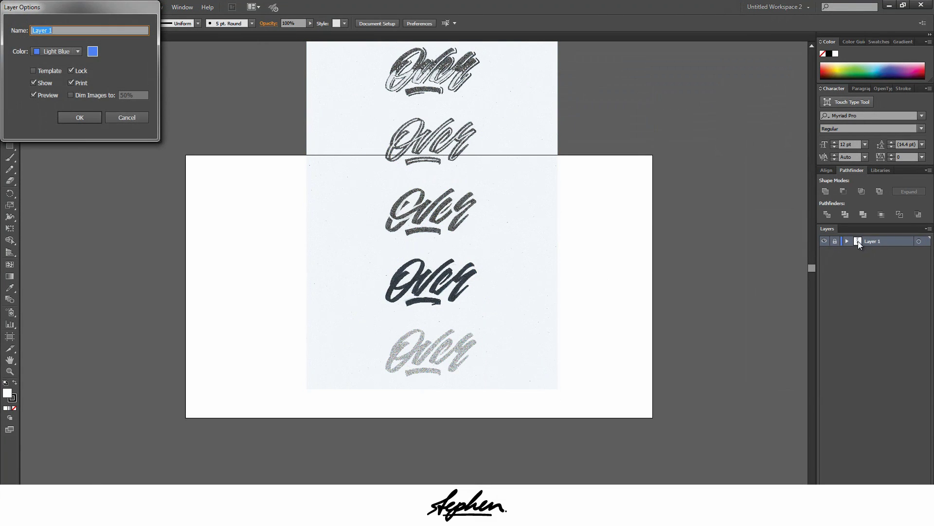
click(71, 95)
click(76, 117)
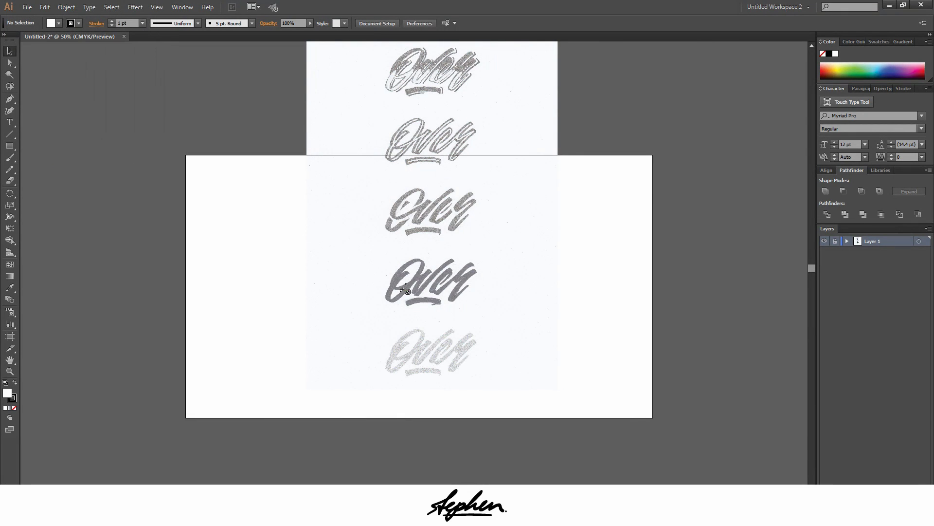
- Add two new layers above the locked scan layer and set the fill to none
scroll(405, 289, up, 4)
scroll(603, 287, down, 1)
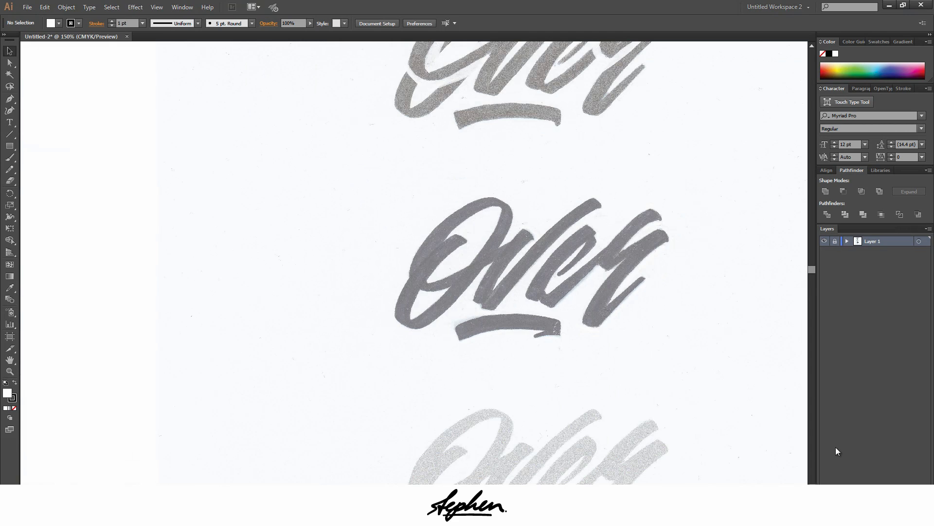
key(ctrl+l)
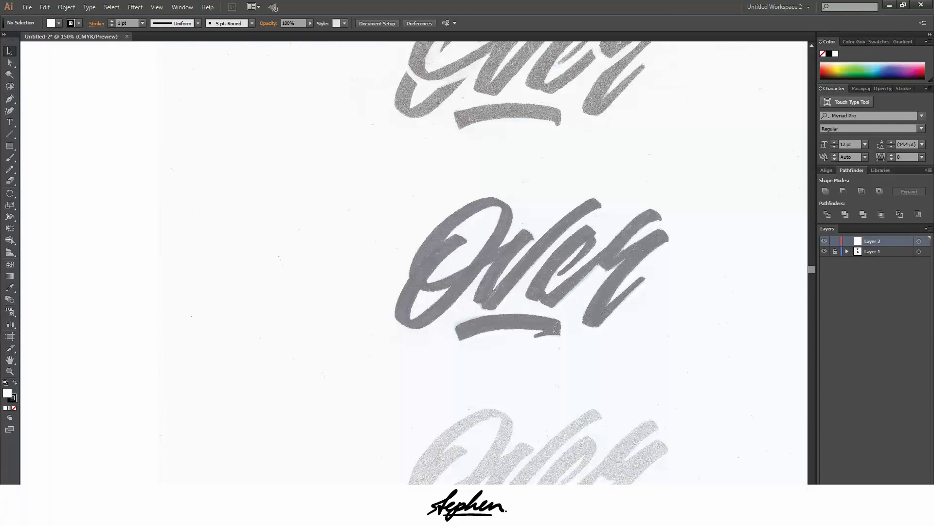
click(15, 409)
key(ctrl+l)
- Show the rulers and add one vertical and one horizontal guide across the artboard on the uppermost layer
scroll(696, 317, down, 5)
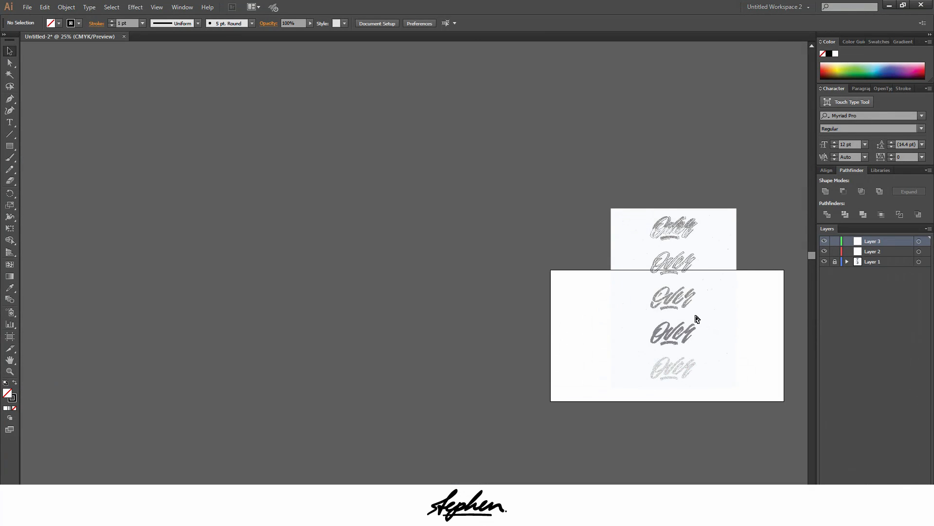
scroll(720, 314, up, 2)
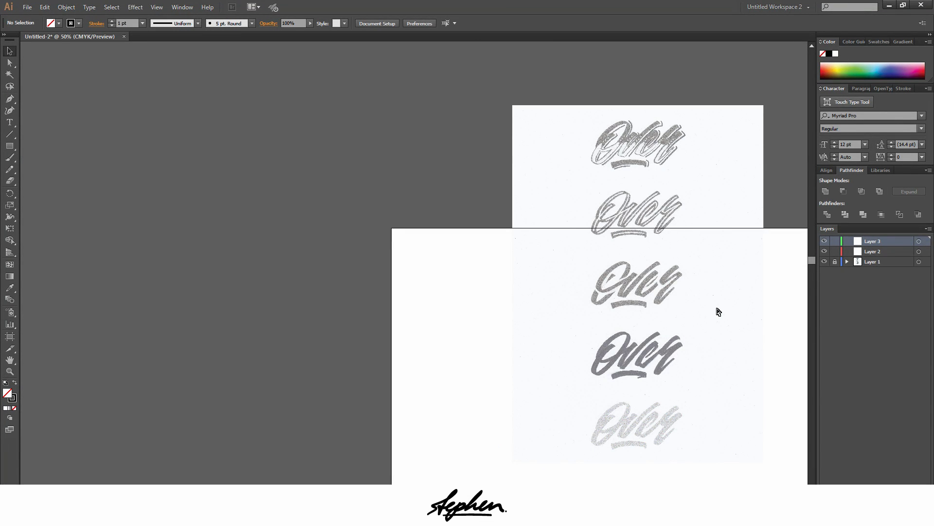
key(ctrl+r)
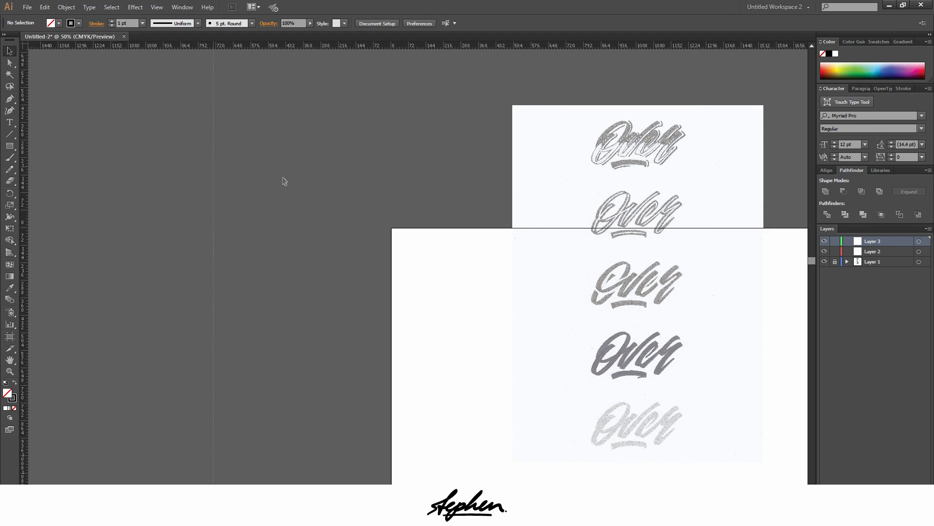
drag(285, 181, 633, 261)
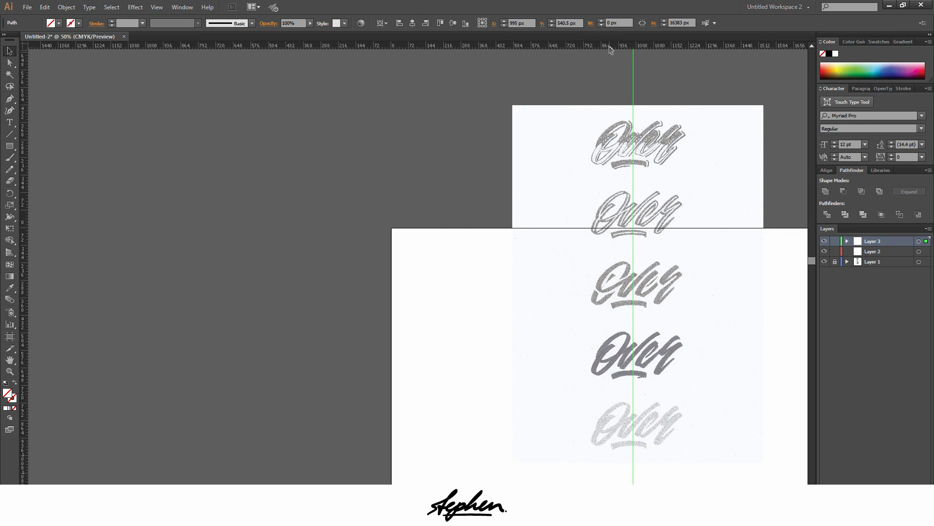
drag(610, 49, 584, 338)
- Select both guides and centre them horizontally and vertically on the artboard
drag(568, 300, 730, 393)
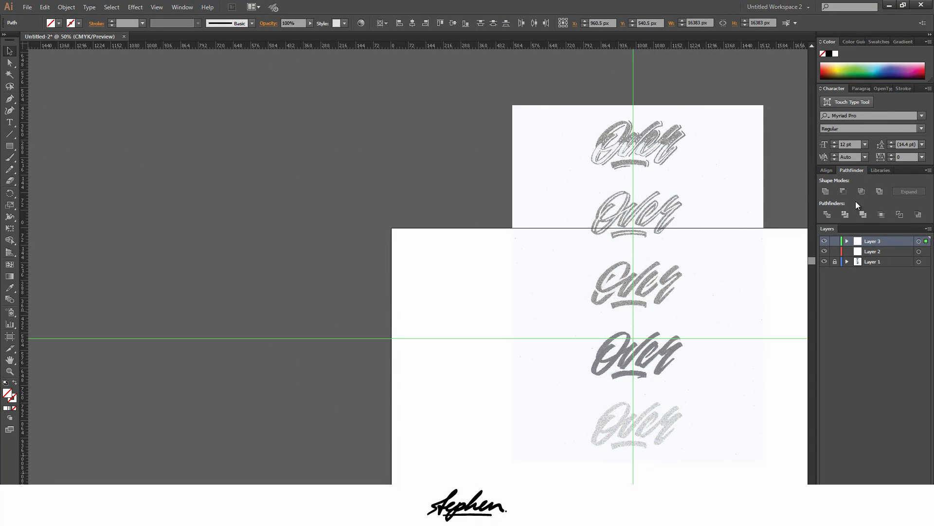
click(826, 170)
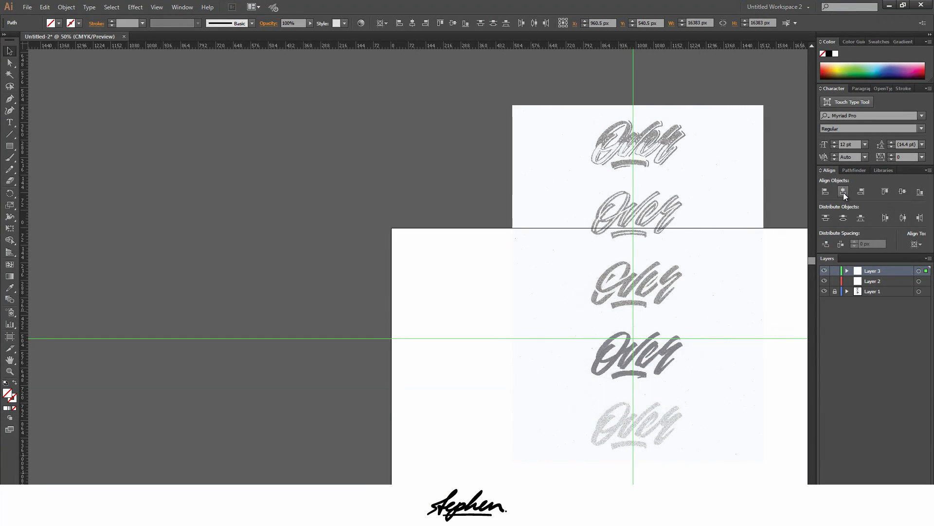
click(843, 192)
click(901, 191)
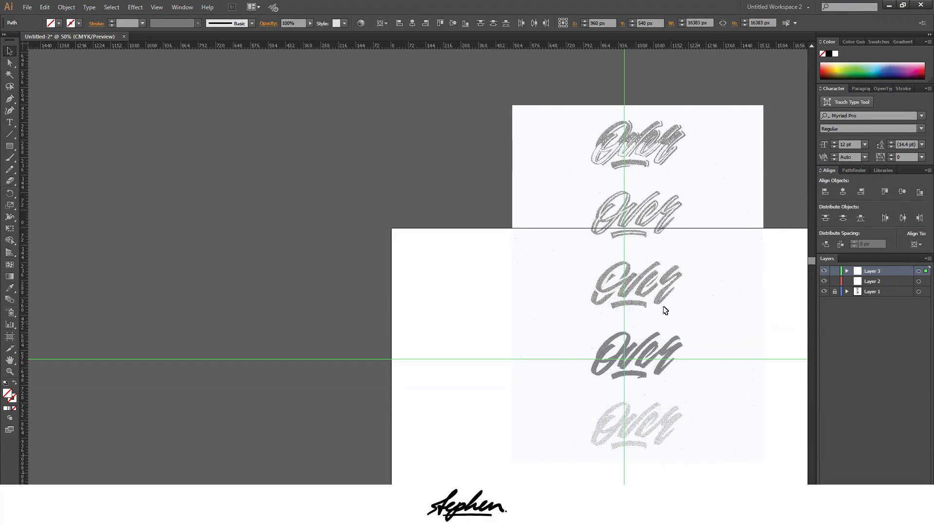
- Deselect the guides, lock and hide their layer, and make Layer 2 the active layer
click(190, 9)
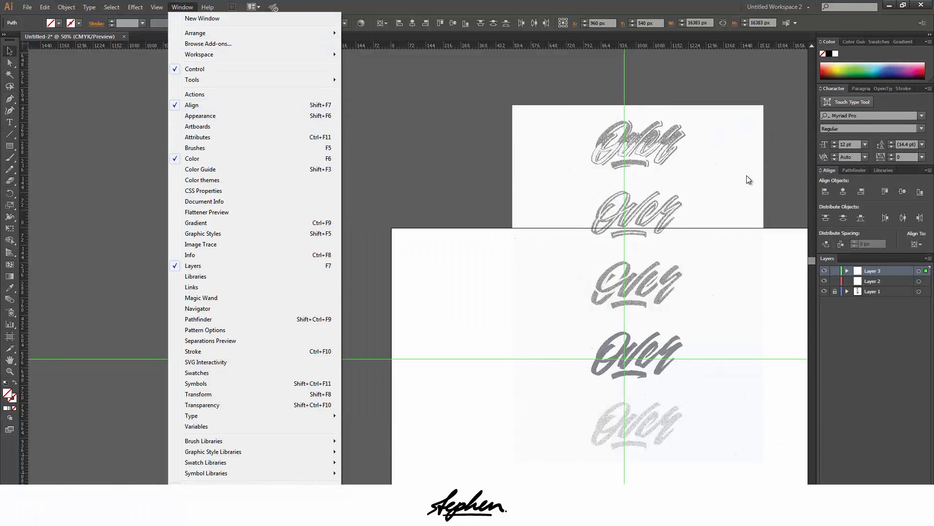
click(721, 288)
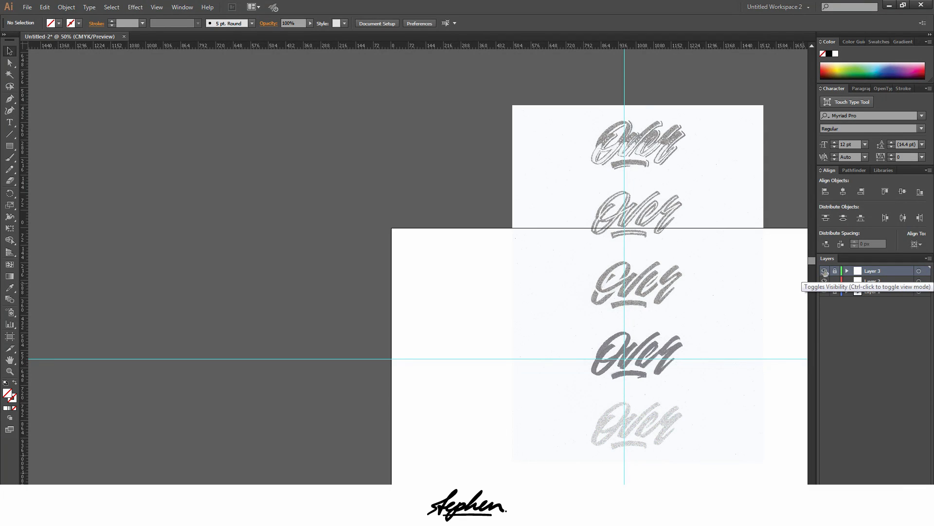
click(824, 271)
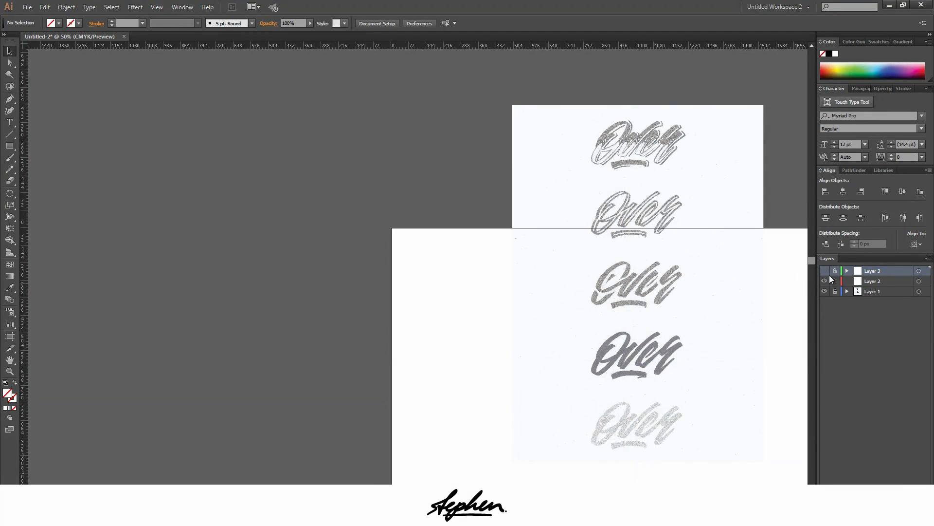
click(873, 283)
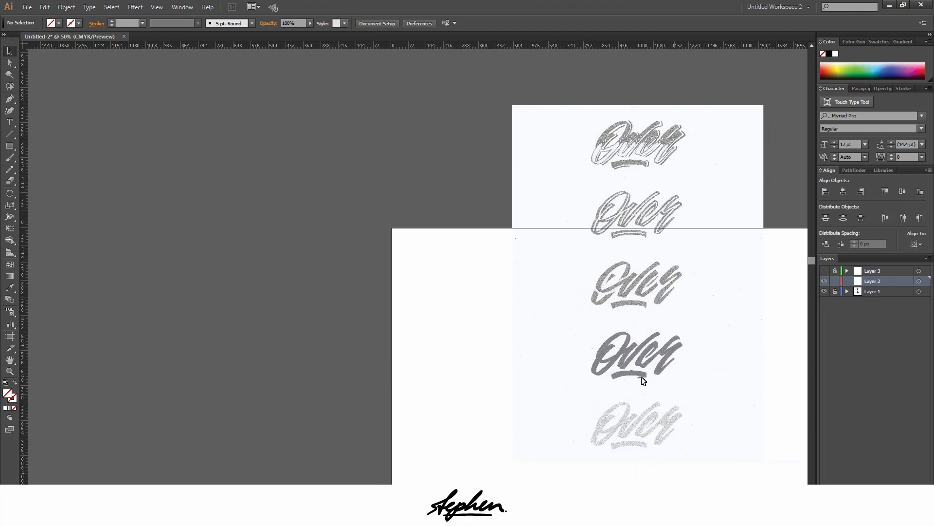
- Set the stroke to solid black (000000) with no fill
alt+scroll(644, 381, up, 4)
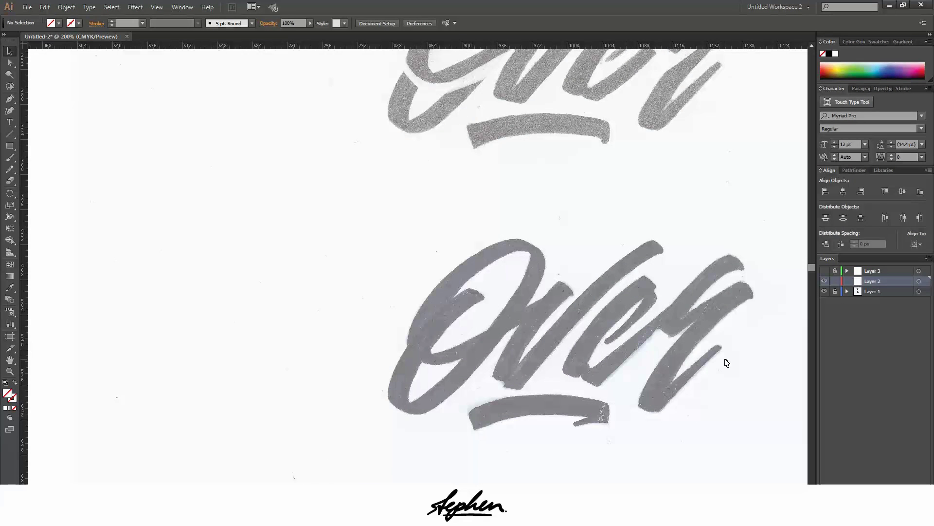
scroll(727, 362, down, 2)
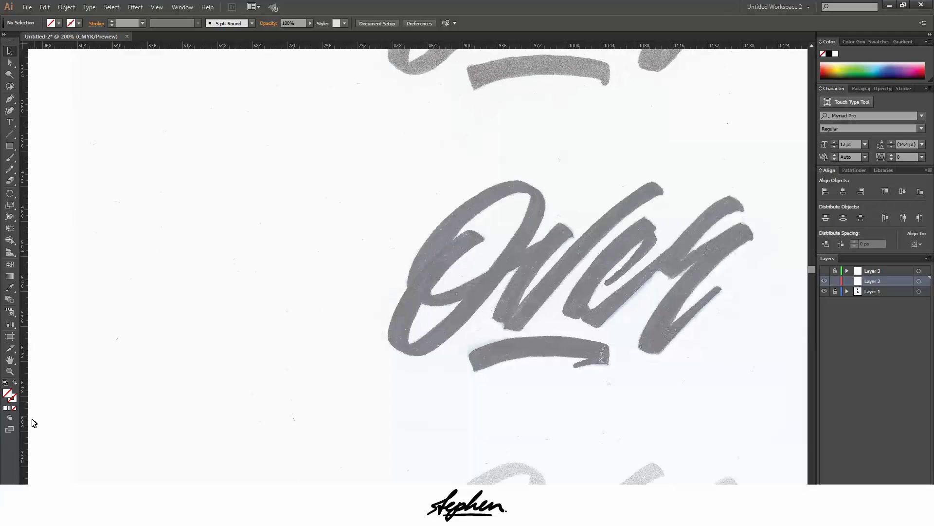
click(15, 396)
click(5, 407)
double_click(13, 402)
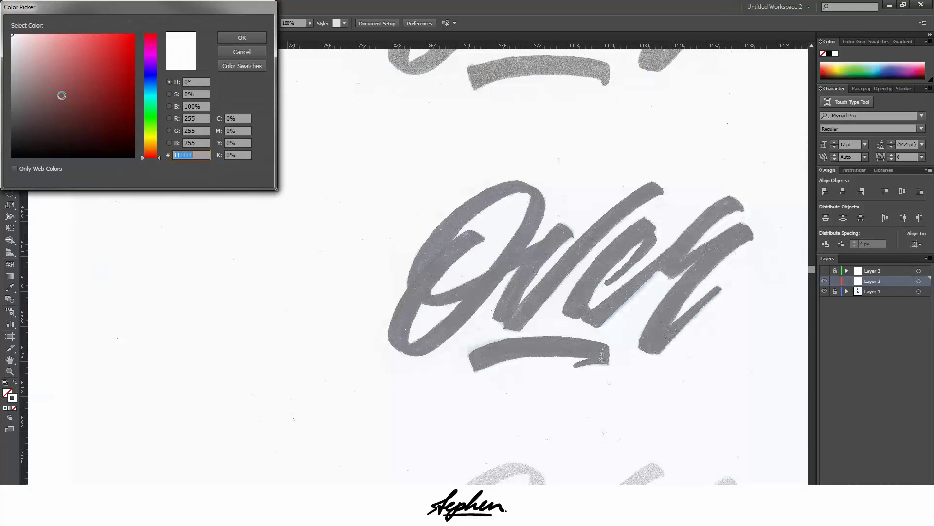
click(242, 37)
- With the Pen tool, trace the O's outer left edge from its inner stroke tip to the leftmost point, and shorten the outgoing vertical handle
key(p)
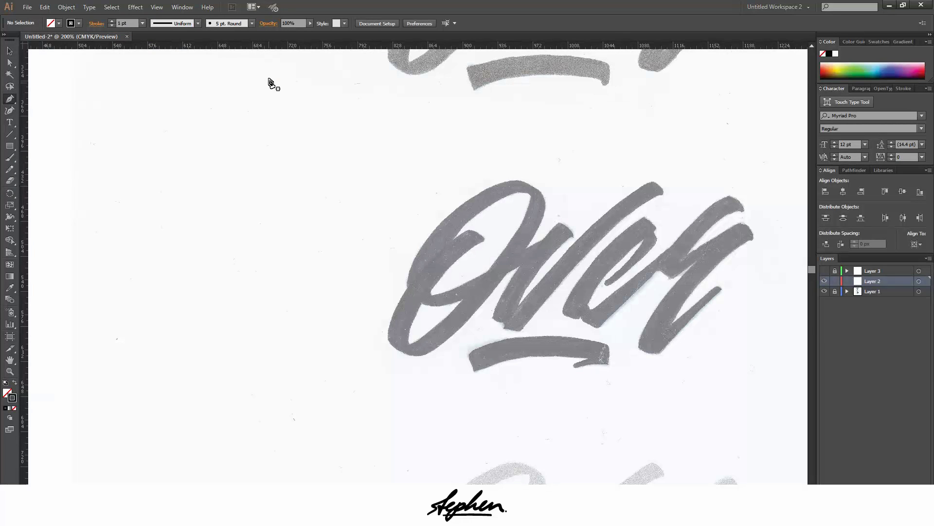
scroll(464, 232, up, 3)
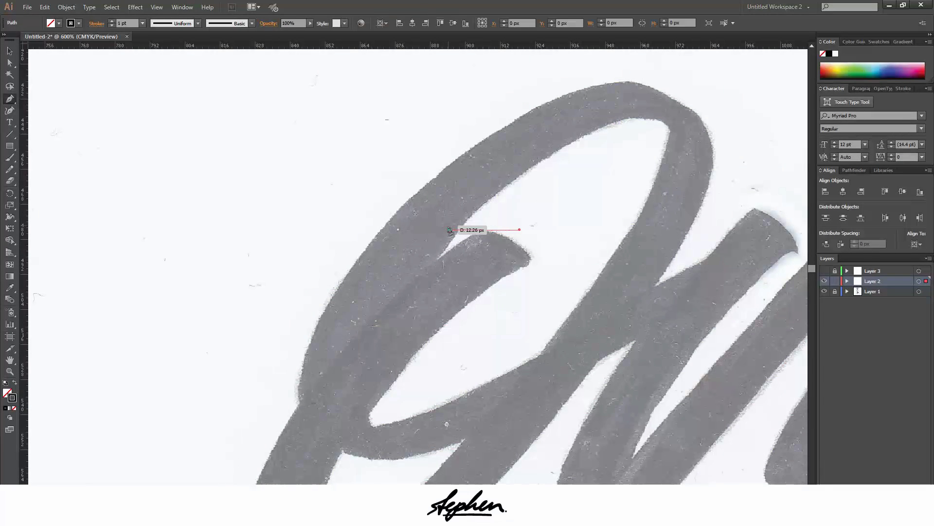
scroll(213, 261, down, 5)
scroll(232, 292, down, 2)
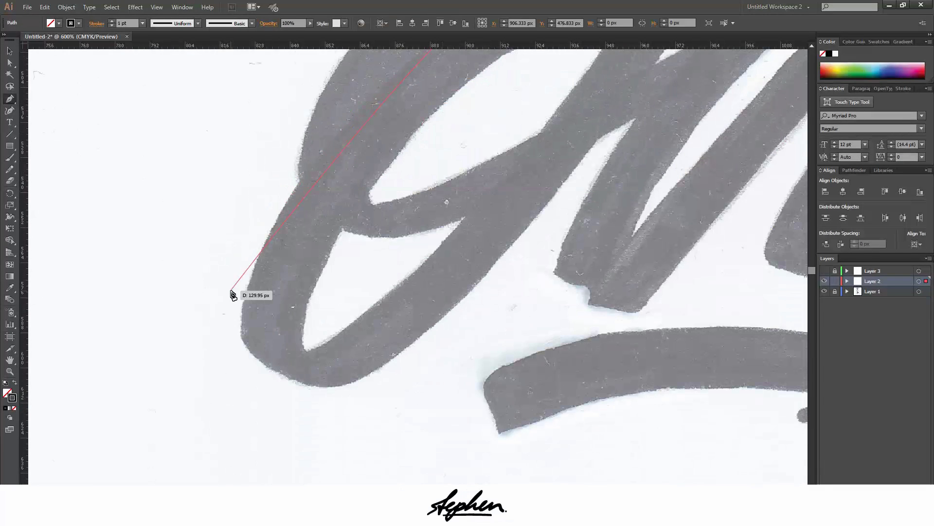
scroll(250, 313, down, 1)
scroll(244, 318, up, 1)
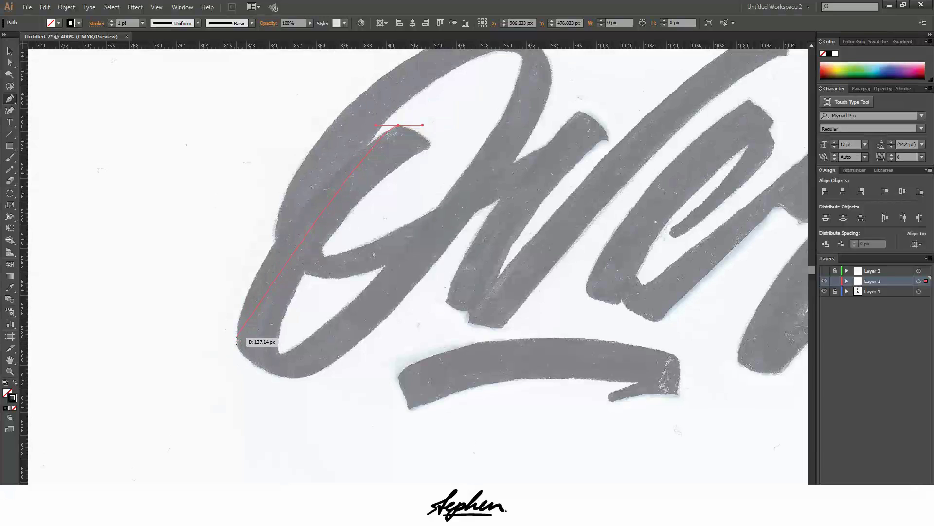
mouse_move(237, 338)
mouse_down()
mouse_move(237, 406)
mouse_move(223, 410)
mouse_up()
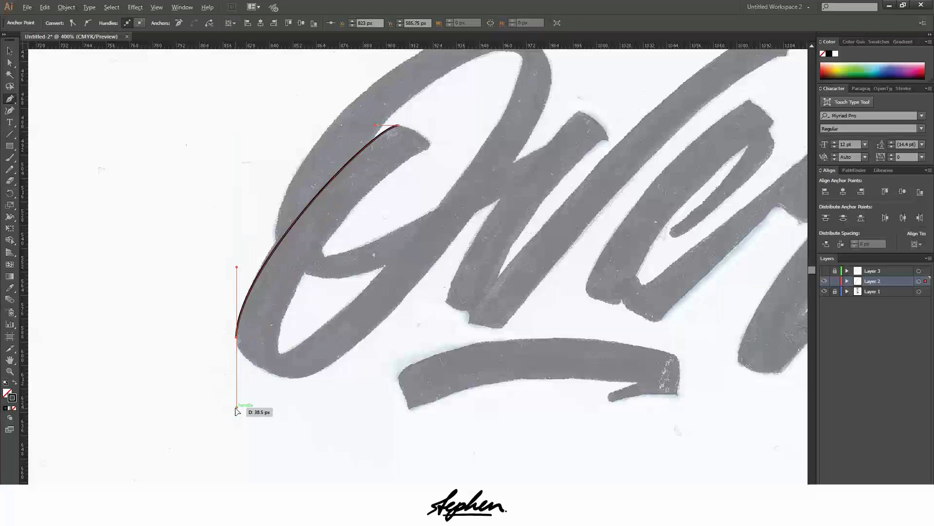
drag(237, 406, 238, 358)
- Continue the O's outline with a smooth curve to its lowest point, using a horizontal handle
key(ctrl+equal)
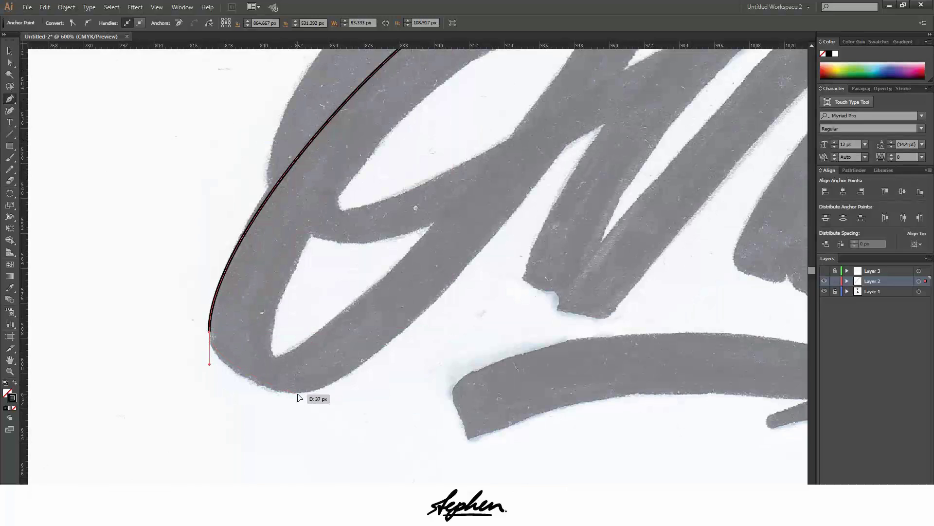
mouse_move(298, 393)
mouse_down()
mouse_move(336, 387)
mouse_move(331, 393)
mouse_up()
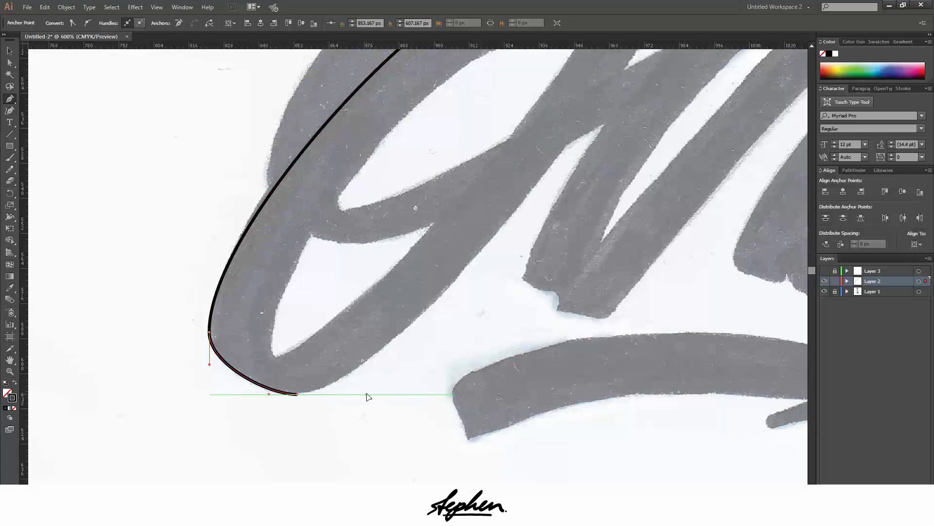
key(ctrl+minus)
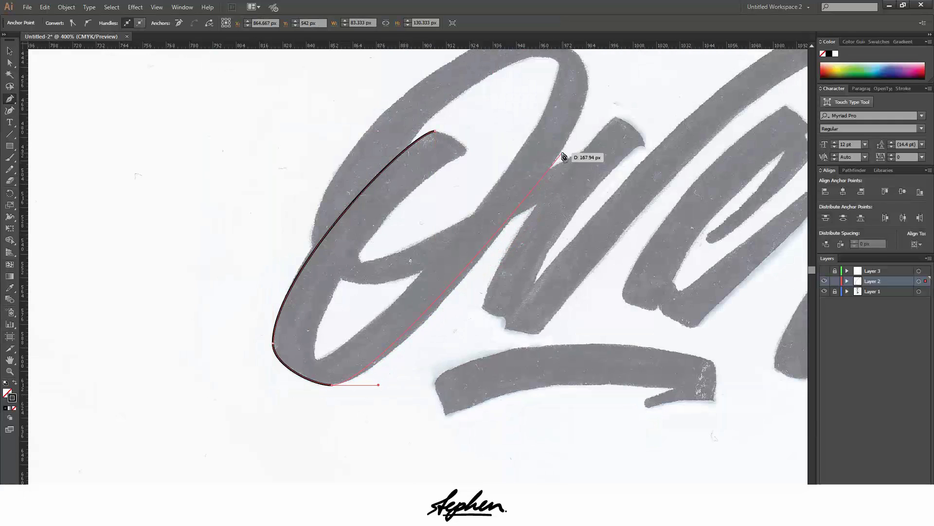
- Continue the O's outline up its right side to the rightmost point, using vertical handles
key(ctrl+minus)
scroll(581, 165, up, 1)
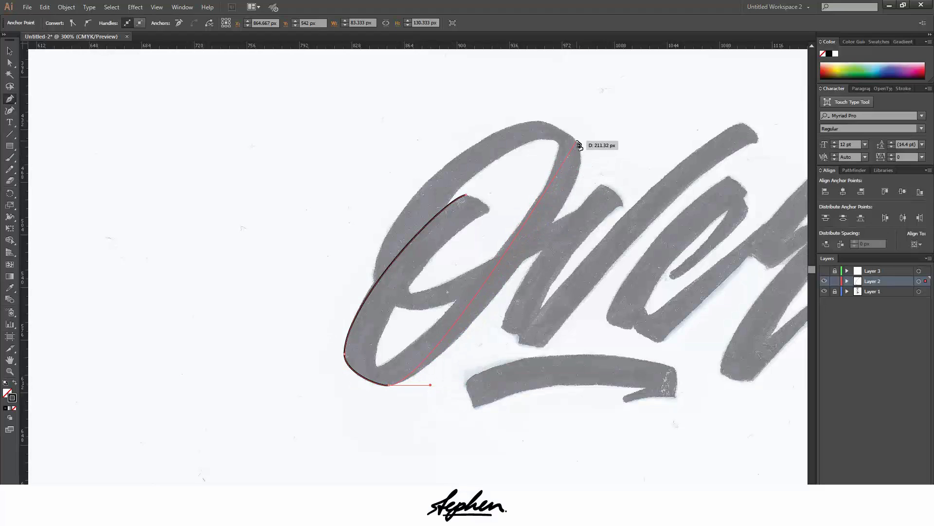
mouse_move(581, 163)
mouse_down()
mouse_move(588, 111)
mouse_move(582, 122)
mouse_up()
- Curve the outline over to the O's topmost point with horizontal handles, and adjust both handles of the segment to fit the lettering
scroll(578, 124, up, 2)
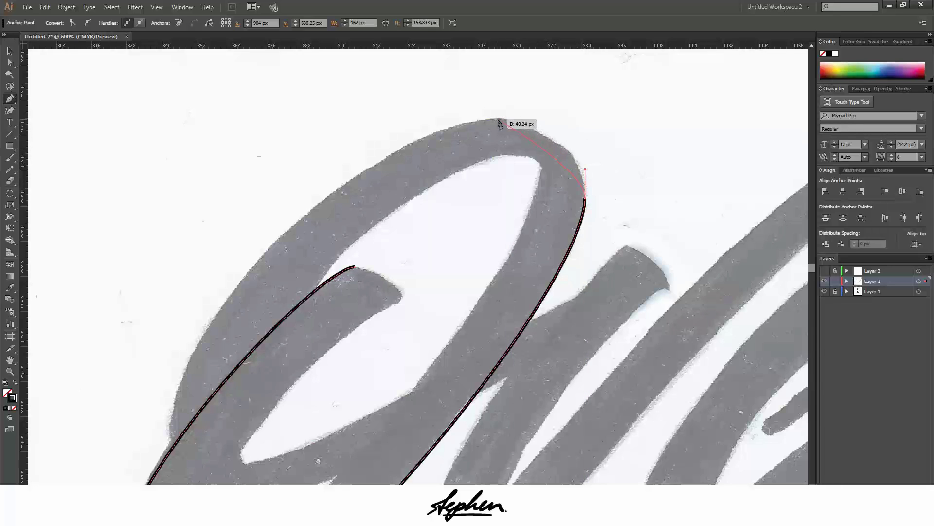
drag(497, 118, 453, 119)
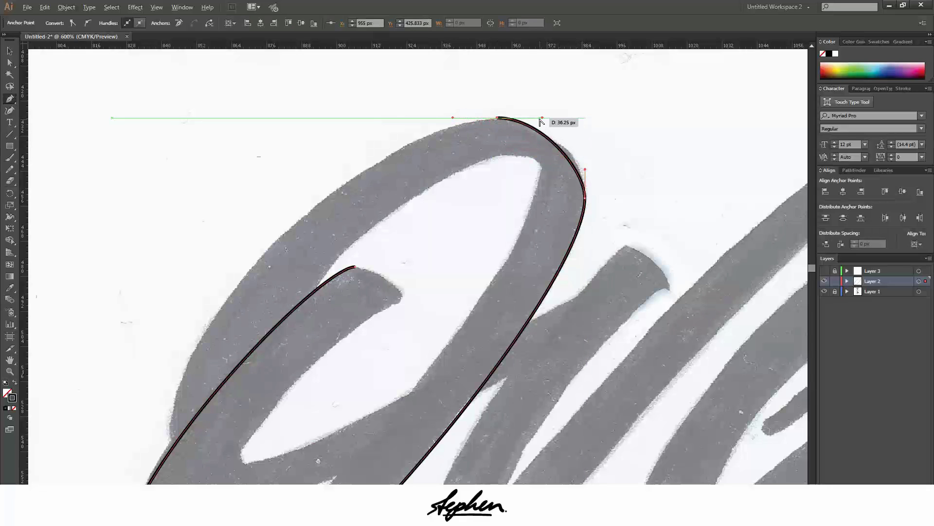
drag(543, 117, 529, 118)
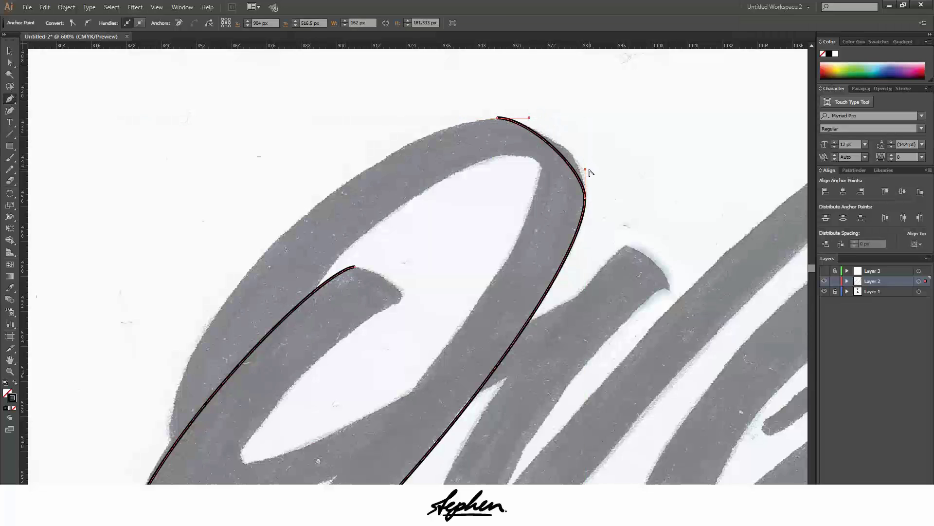
mouse_move(587, 171)
mouse_down()
mouse_move(584, 199)
mouse_move(584, 161)
mouse_up()
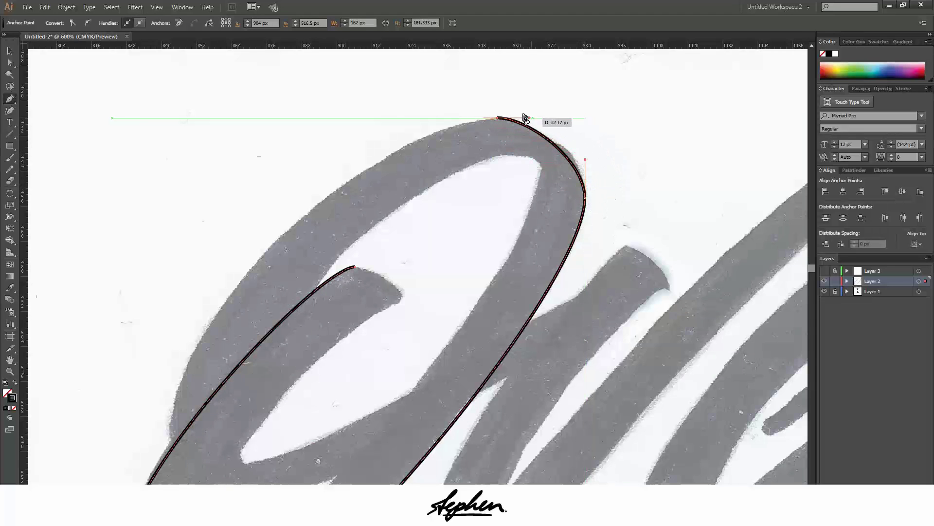
drag(511, 128, 431, 119)
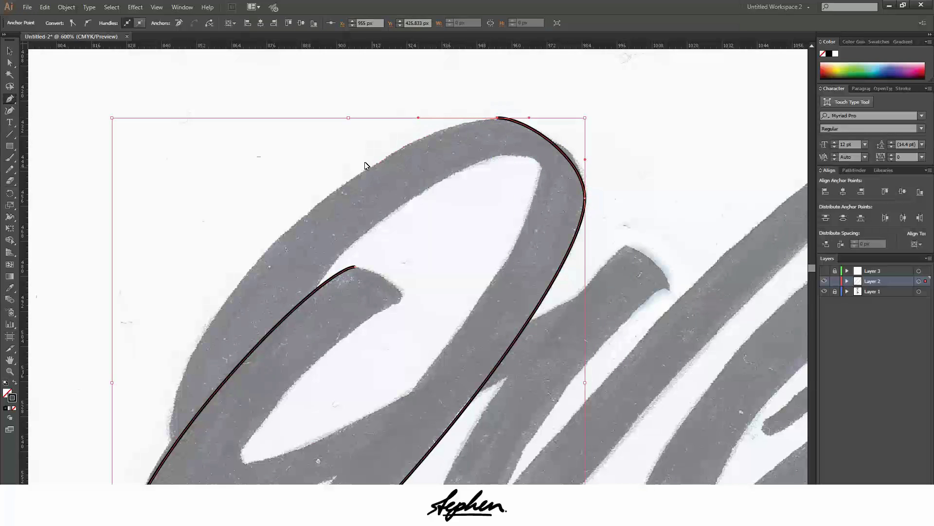
- Trace the O's upper left edge down to the loop's leftmost point with vertical handles, and fine-tune the segment's handles to match the scan
scroll(357, 163, down, 1)
scroll(410, 138, down, 1)
drag(284, 291, 276, 289)
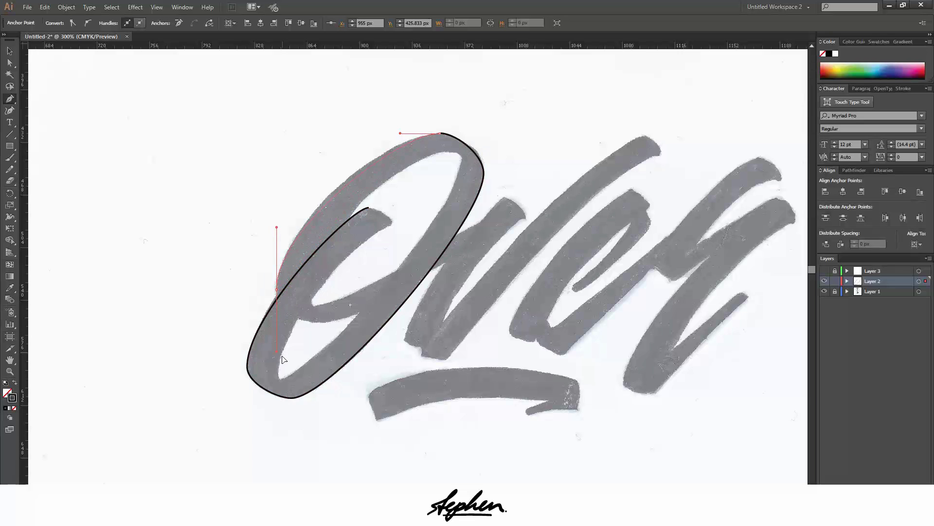
drag(284, 359, 283, 369)
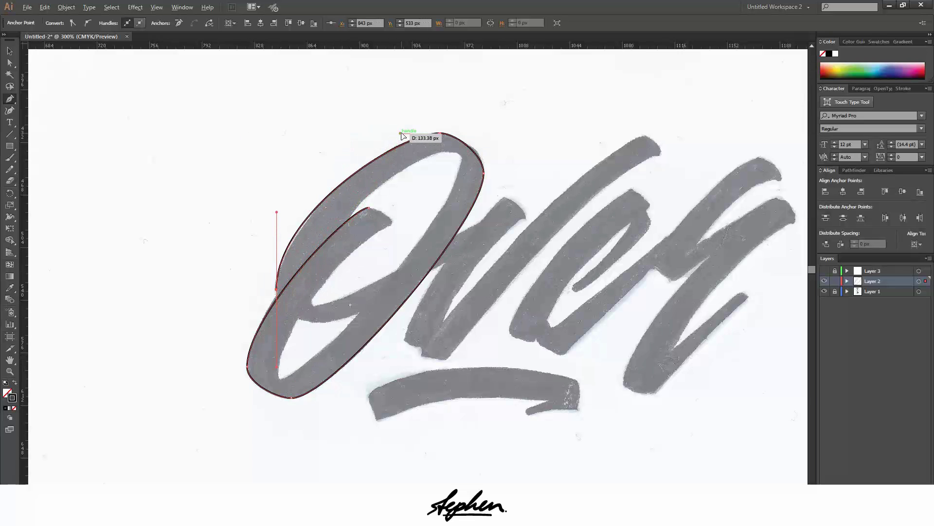
drag(401, 135, 399, 133)
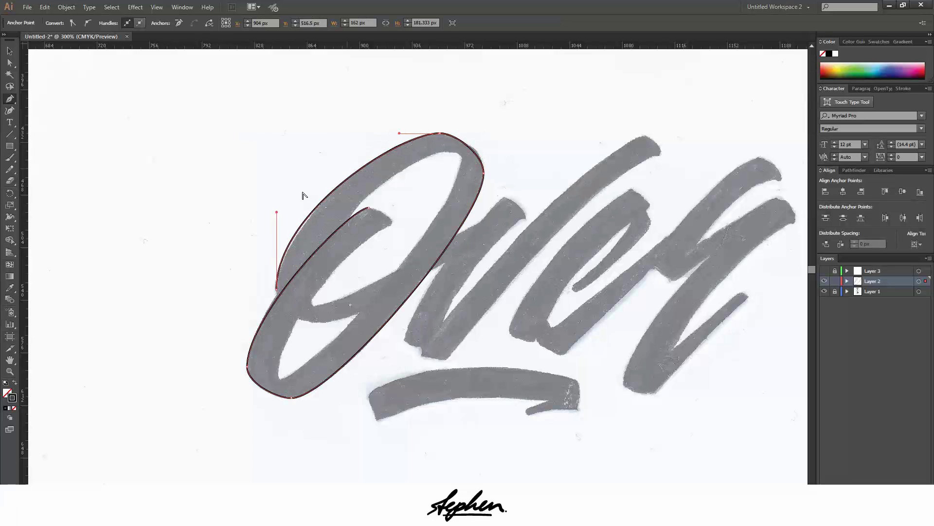
drag(278, 214, 278, 220)
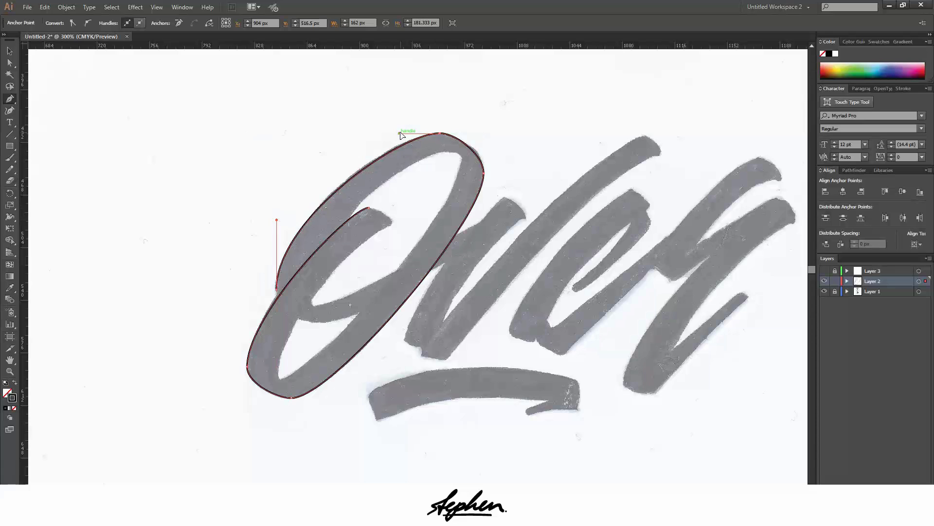
drag(401, 135, 395, 133)
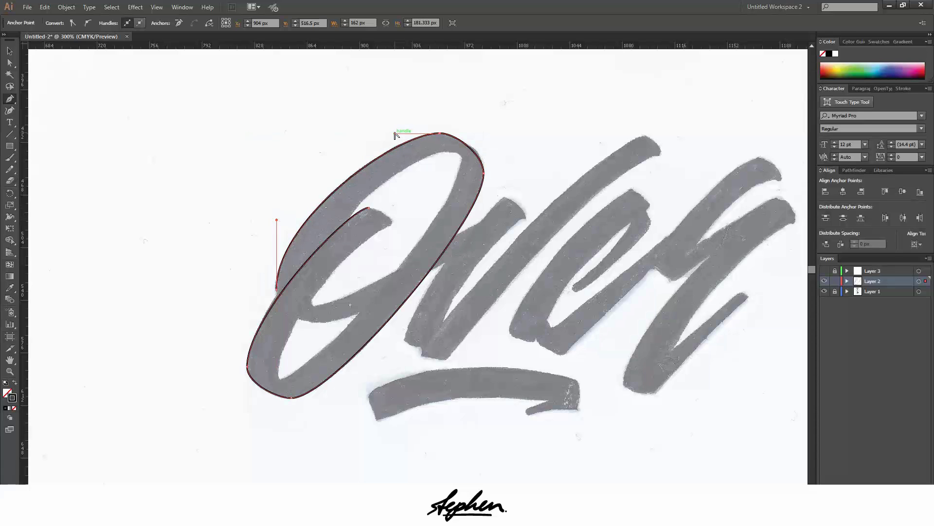
- Curve the outline from the loop's leftmost point to the lowest point of the crossing stroke, using a horizontal handle
scroll(275, 296, up, 1)
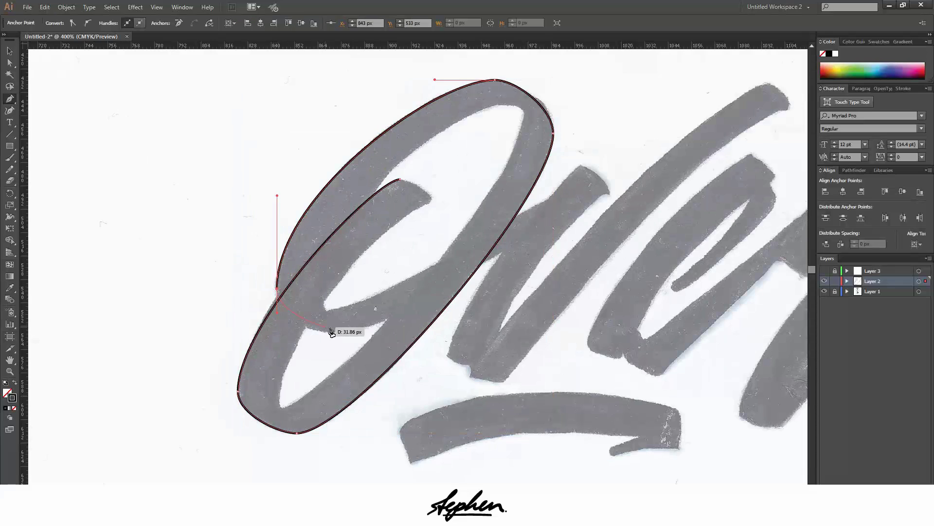
scroll(338, 334, up, 1)
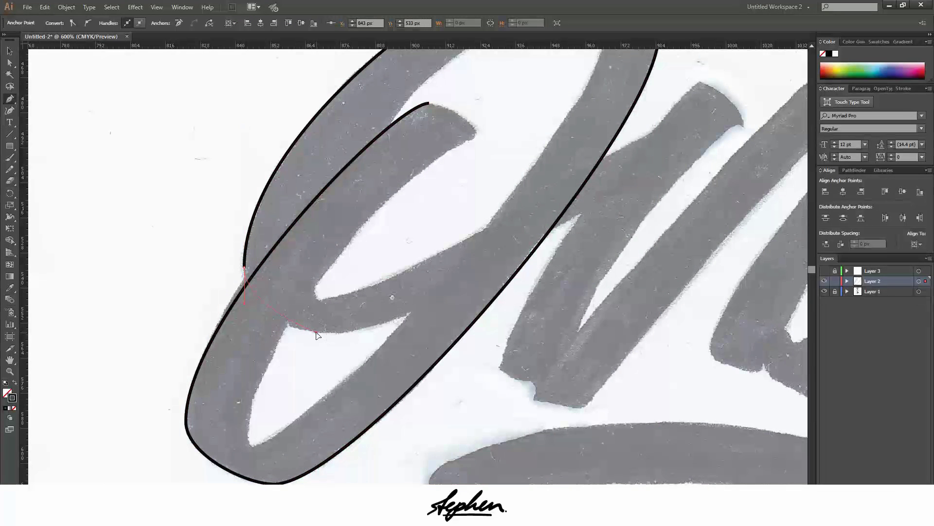
drag(340, 336, 370, 332)
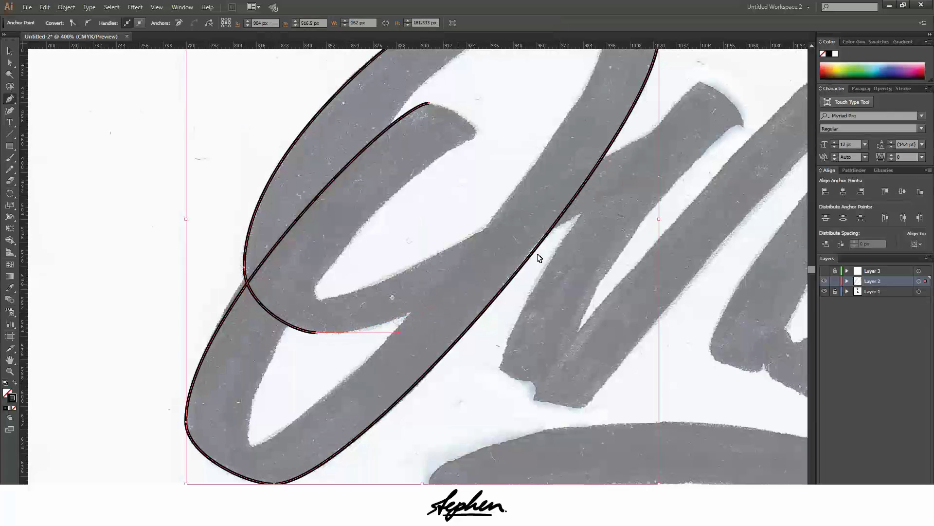
- Trace the crossing stroke's lower edge up into the v with a horizontal-handled point, and lengthen both handles of that curve
key(ctrl+minus)
drag(576, 222, 585, 222)
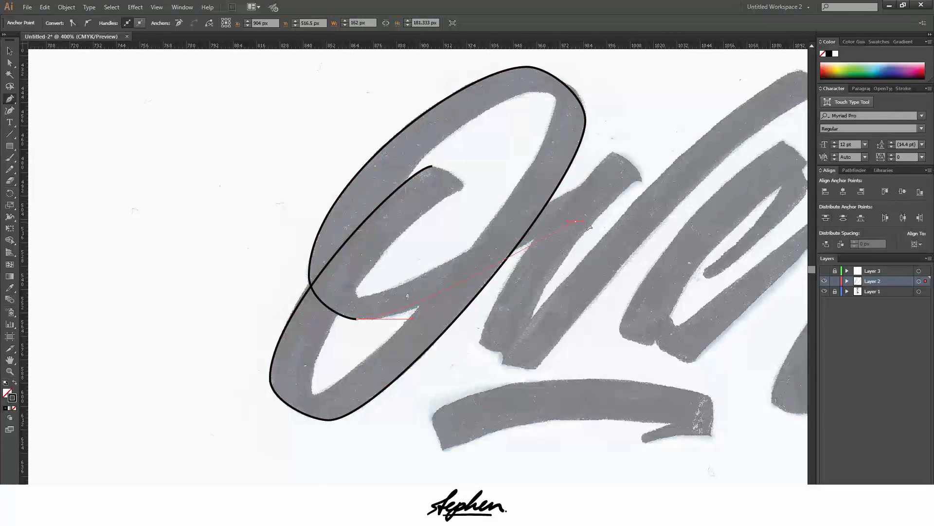
drag(358, 319, 414, 324)
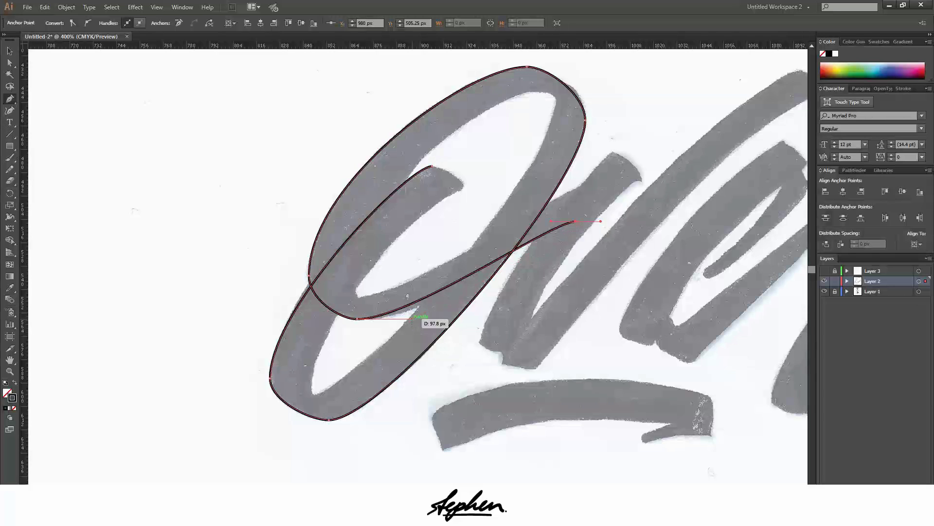
drag(413, 319, 440, 318)
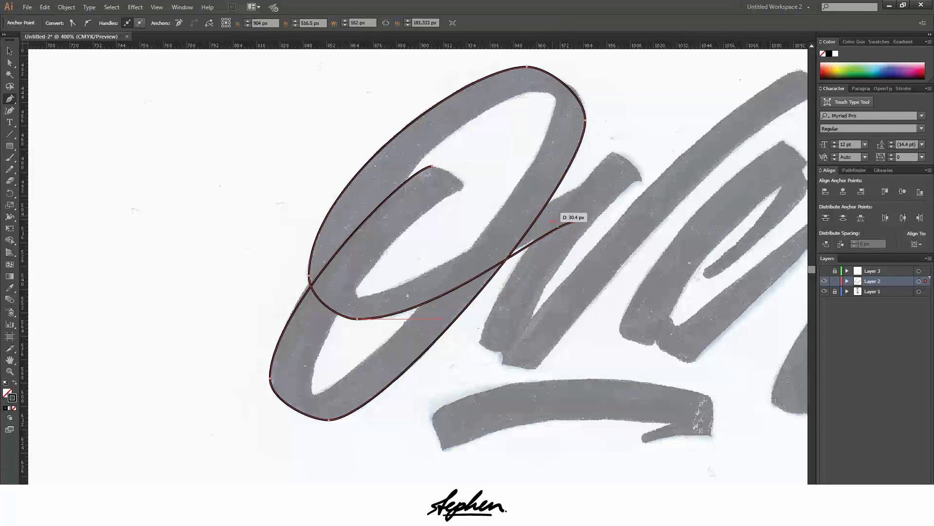
mouse_move(551, 221)
mouse_down()
mouse_move(510, 262)
mouse_move(556, 230)
mouse_move(539, 221)
mouse_up()
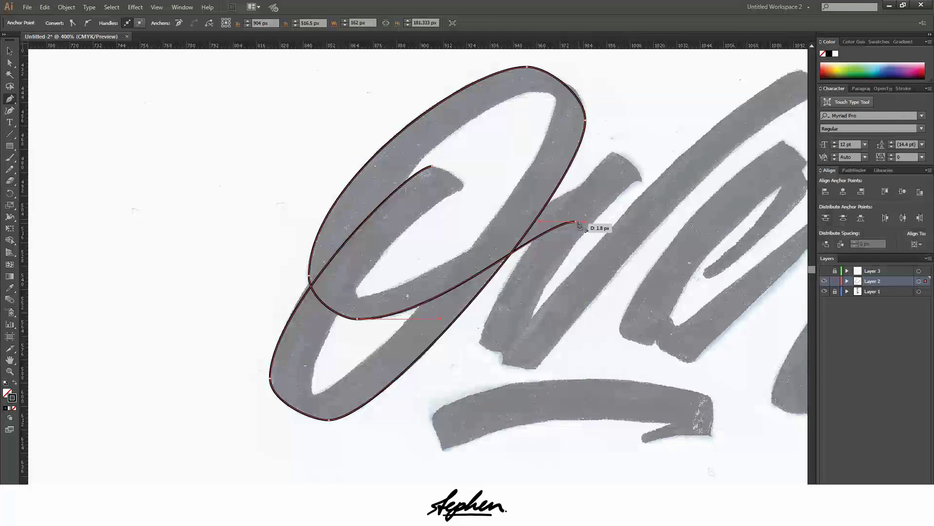
- Close the crossing stroke's end with a straight edge, trace its upper edge back to the counter's lowest point, and refine the handles
click(595, 184)
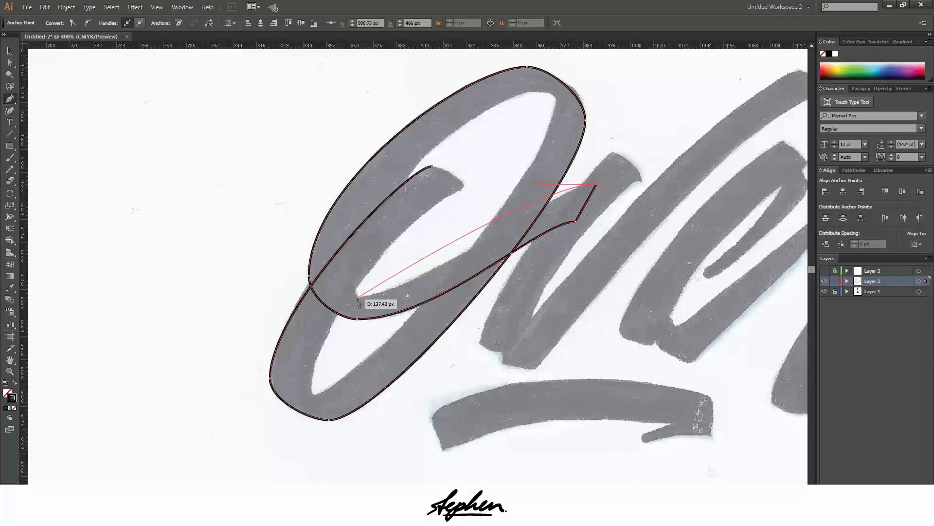
drag(358, 297, 306, 294)
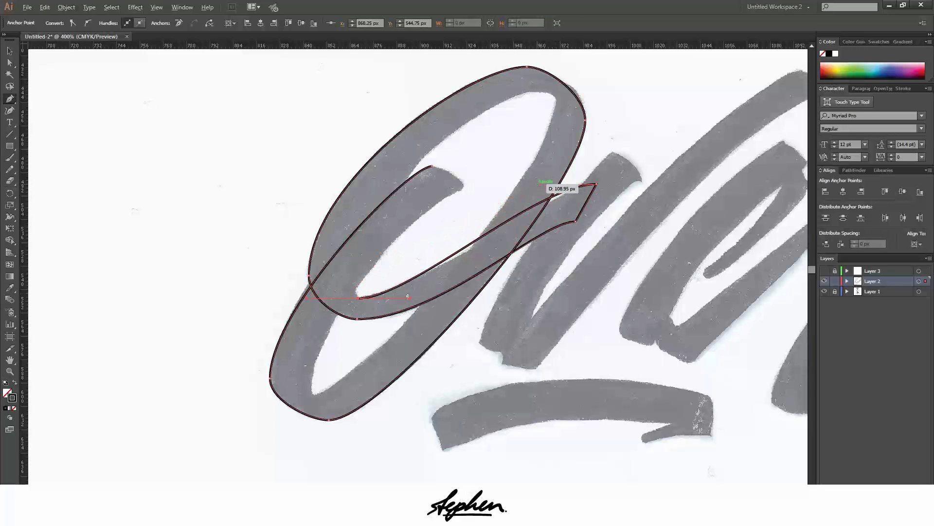
drag(537, 184, 546, 184)
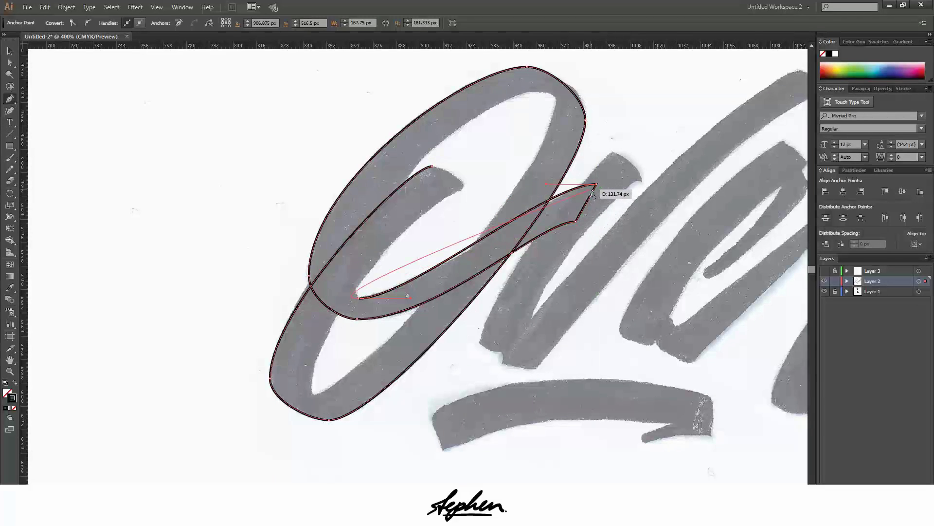
click(576, 221)
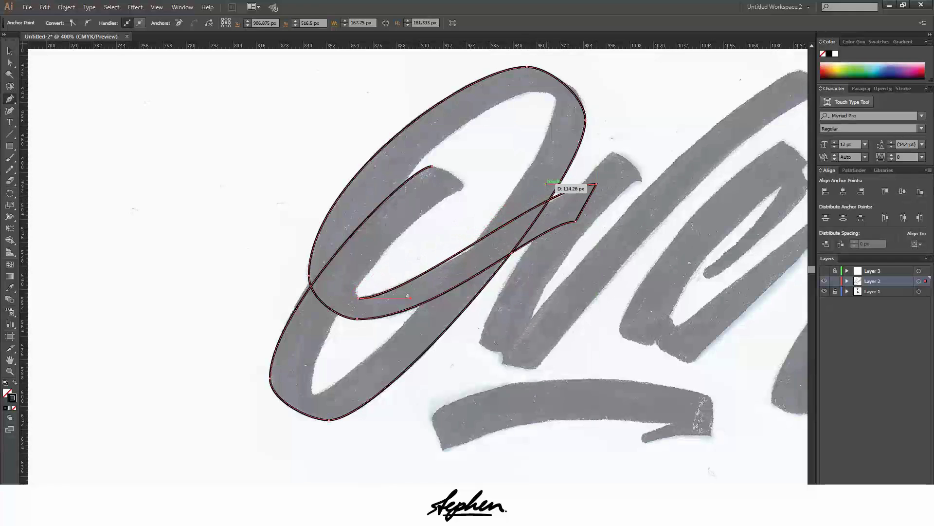
drag(547, 184, 559, 184)
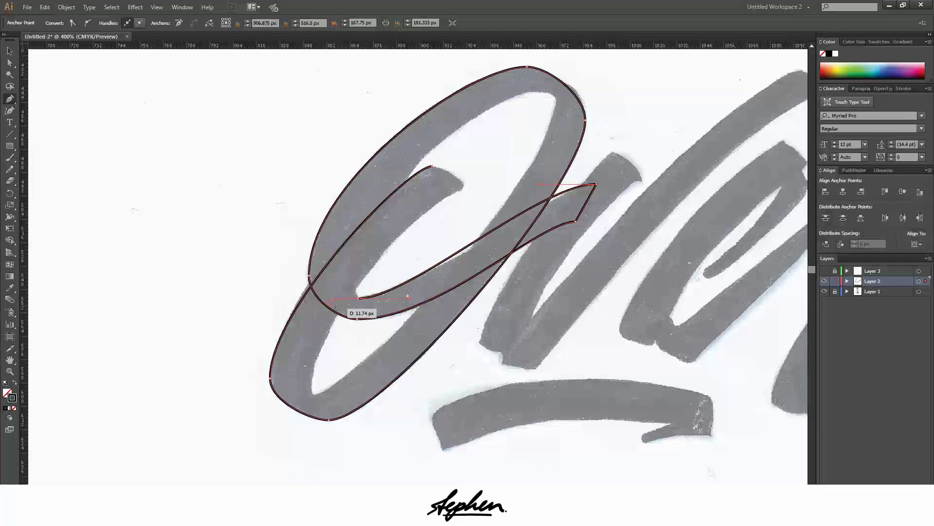
- Redirect the outgoing handle at the counter's lowest point toward the upper left, and curve the O's inner left edge to its inner top
scroll(336, 303, up, 2)
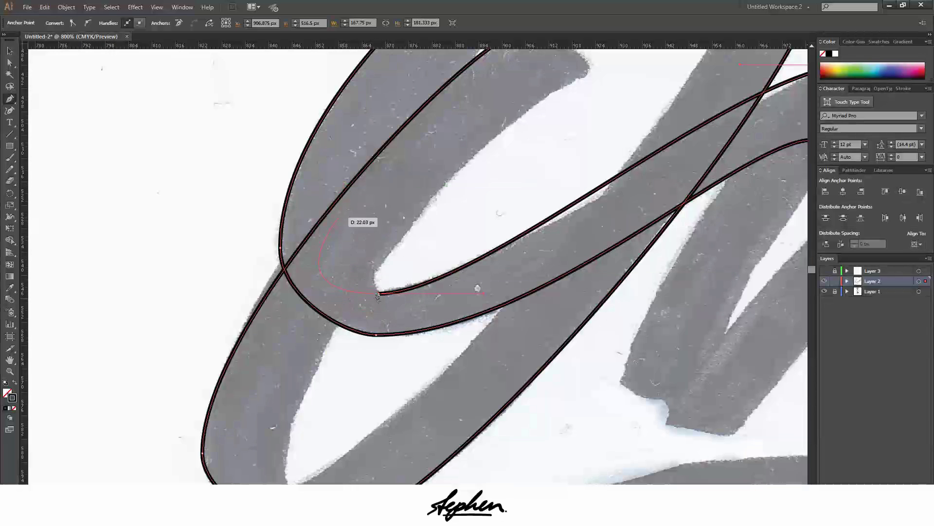
scroll(378, 297, down, 1)
scroll(380, 294, up, 2)
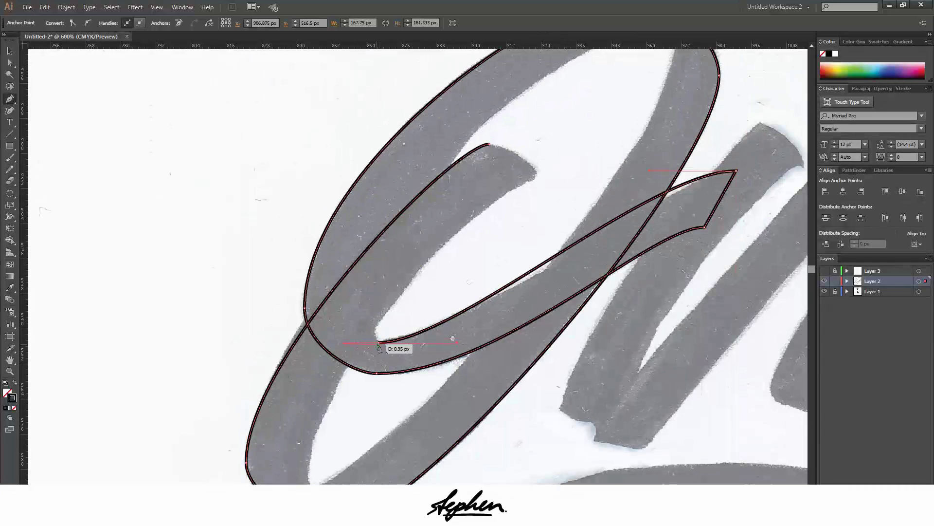
ctrl+click(379, 343)
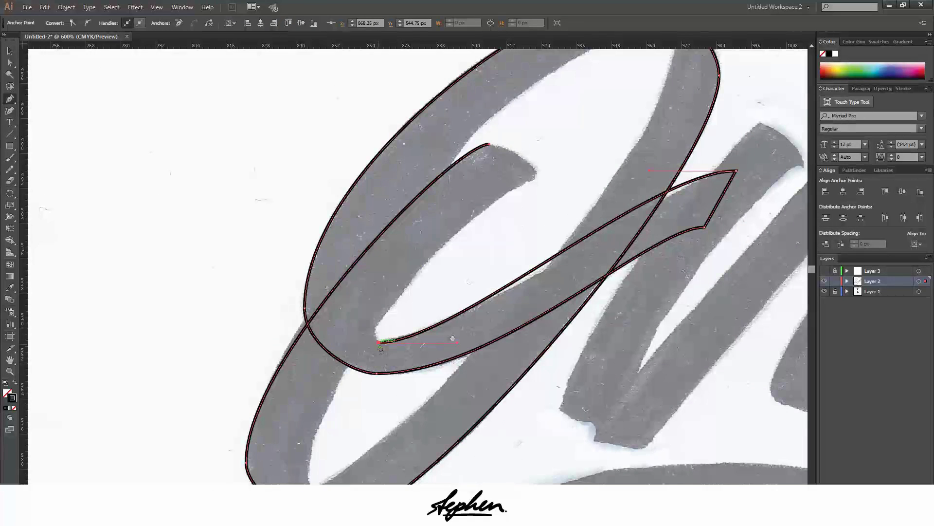
drag(378, 342, 345, 307)
scroll(353, 299, down, 1)
scroll(371, 292, up, 2)
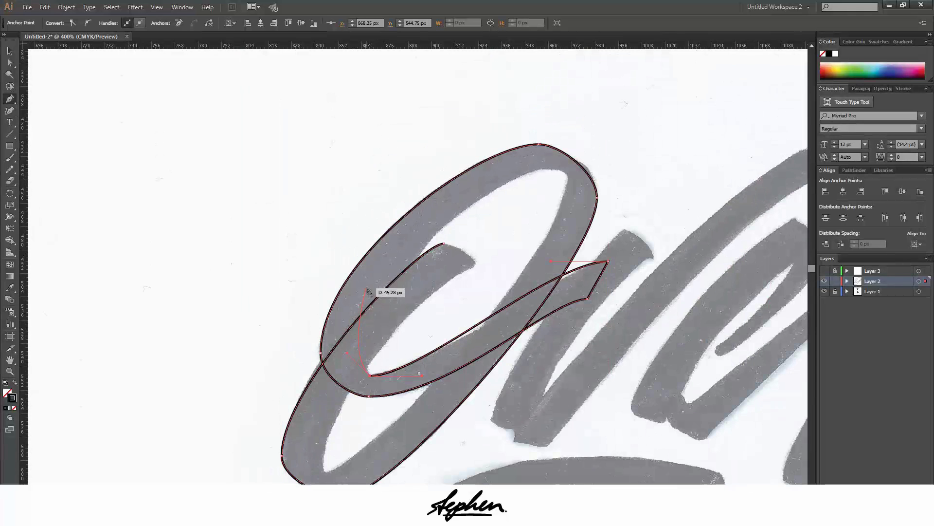
scroll(437, 236, up, 1)
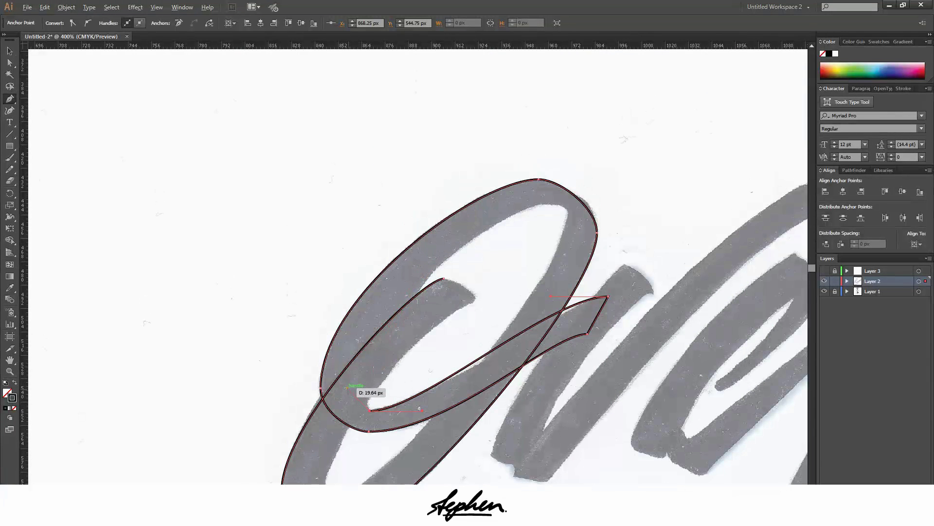
mouse_move(335, 382)
mouse_down()
mouse_move(489, 212)
mouse_move(618, 204)
mouse_move(644, 222)
mouse_move(570, 204)
mouse_up()
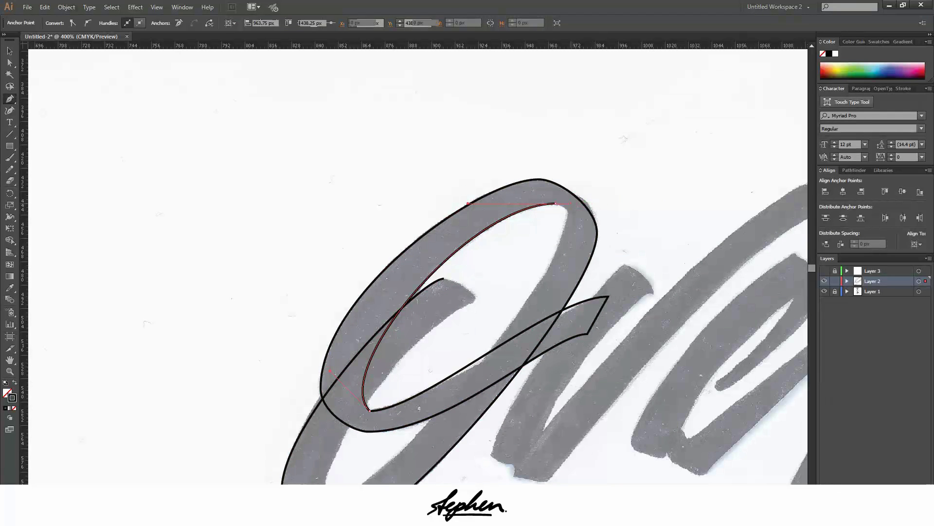
- Discard the short trial curve past the O's inner top, and lengthen the inner top point's outgoing horizontal handle
drag(566, 239, 551, 248)
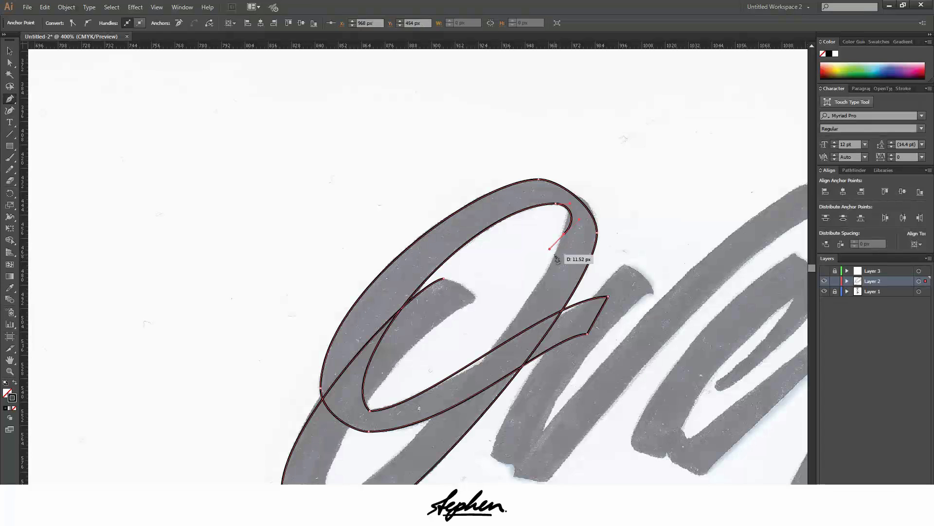
key(ctrl+z)
drag(572, 218, 623, 211)
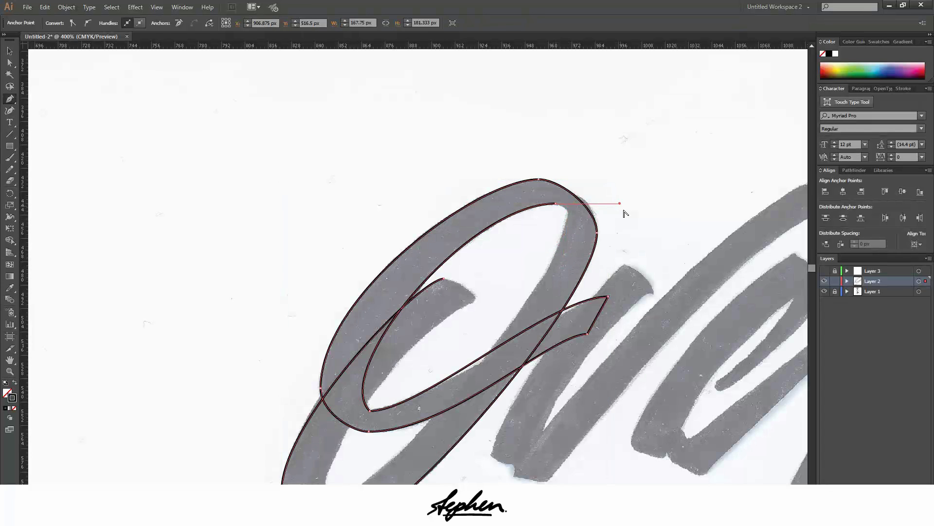
key(ctrl+minus)
key(ctrl+minus)
scroll(467, 385, up, 1)
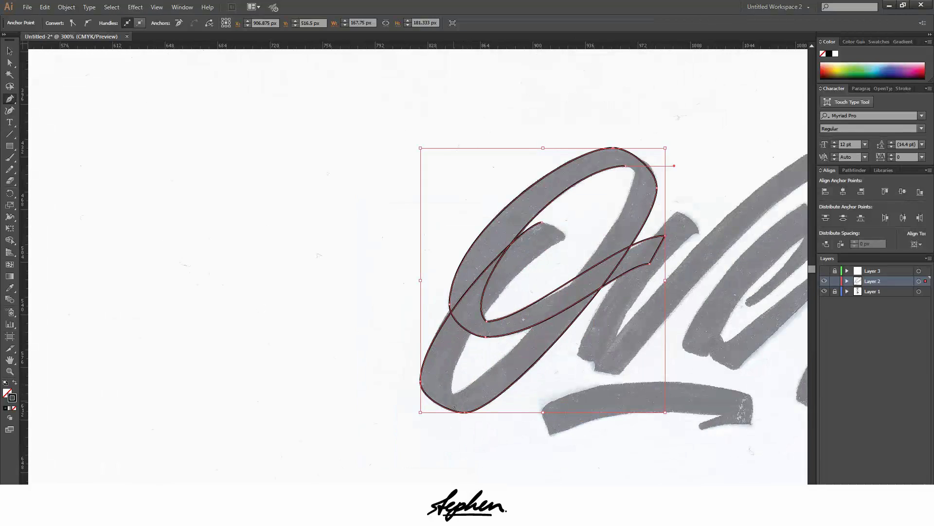
- Trace the O's inner right edge to the lower counter's lowest point with horizontal handles, and angle its outgoing handle toward the upper left
drag(455, 400, 418, 394)
drag(674, 166, 681, 166)
click(680, 166)
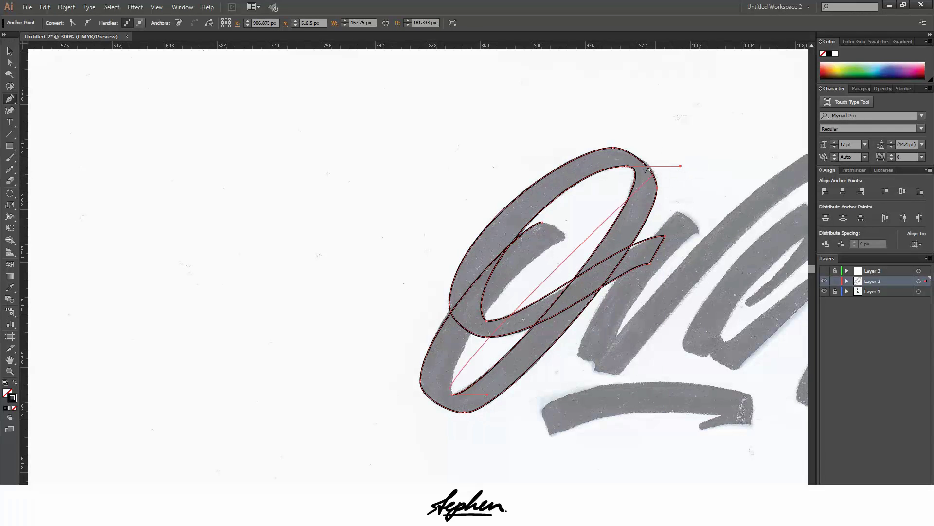
drag(453, 394, 453, 394)
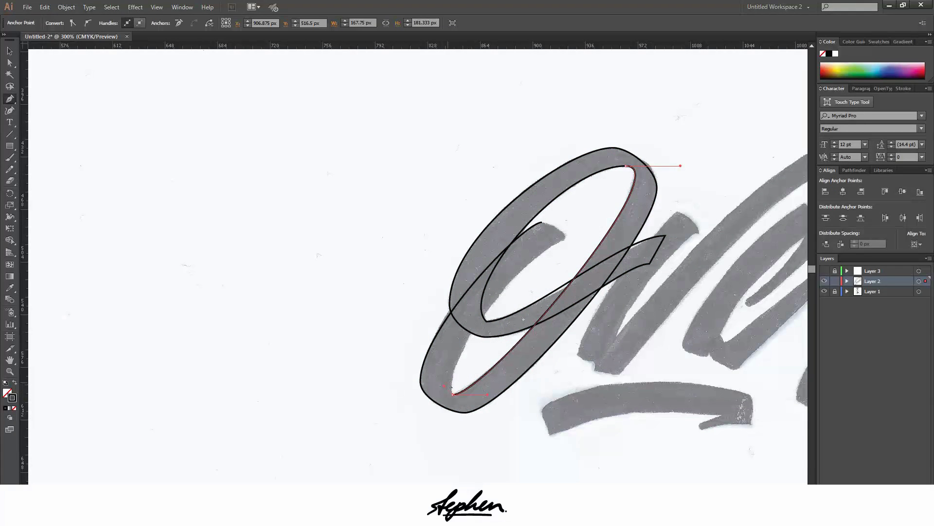
drag(441, 383, 434, 376)
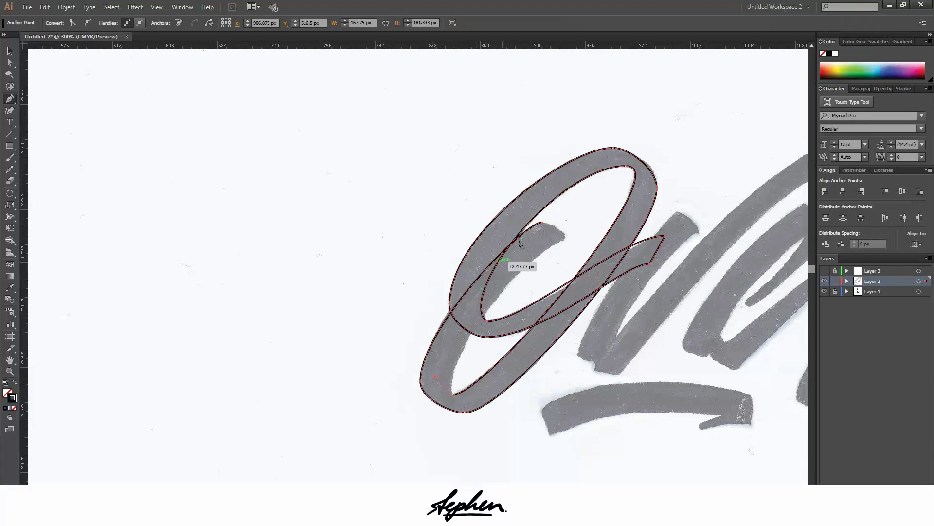
- Trace the lower edge of the O's inner hook up to its end with horizontal handles, refine the curve, and shorten the outgoing handle
ctrl+click(558, 242)
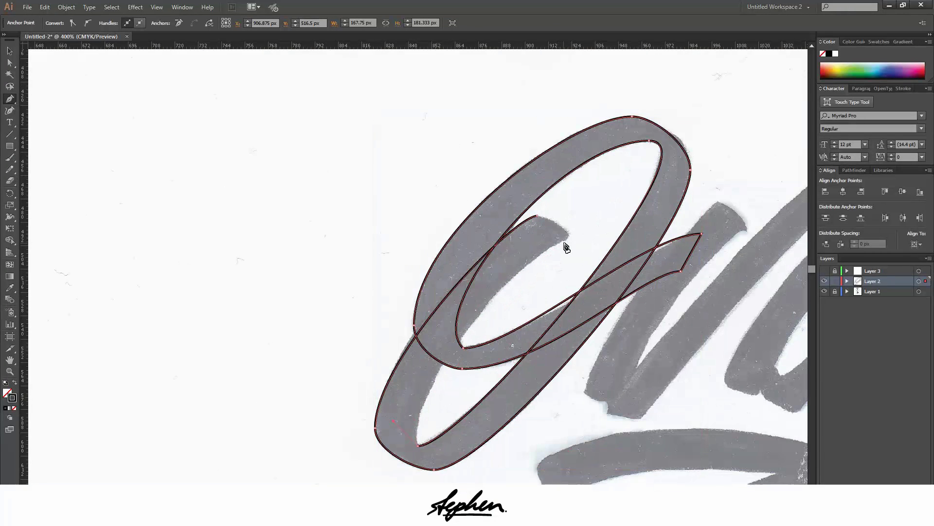
mouse_move(565, 245)
mouse_down()
mouse_move(574, 256)
mouse_move(559, 225)
mouse_move(552, 235)
mouse_up()
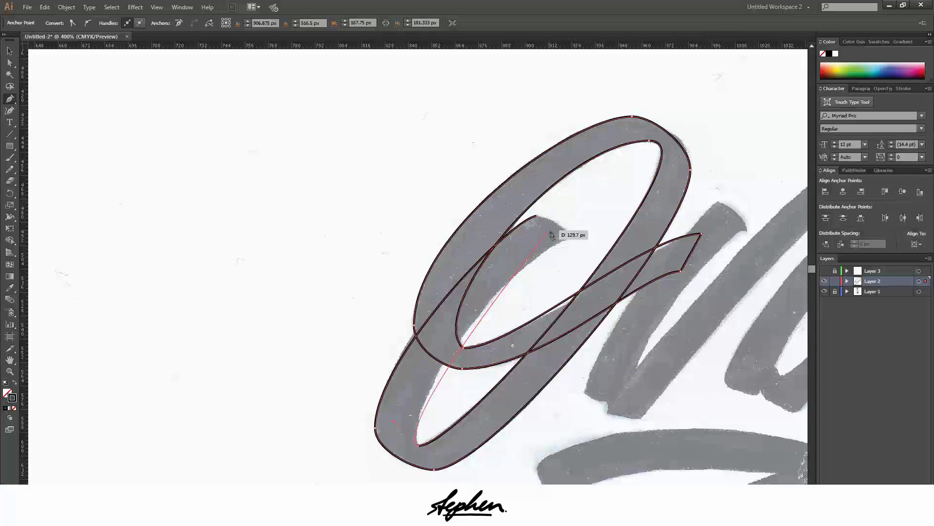
drag(548, 234, 604, 247)
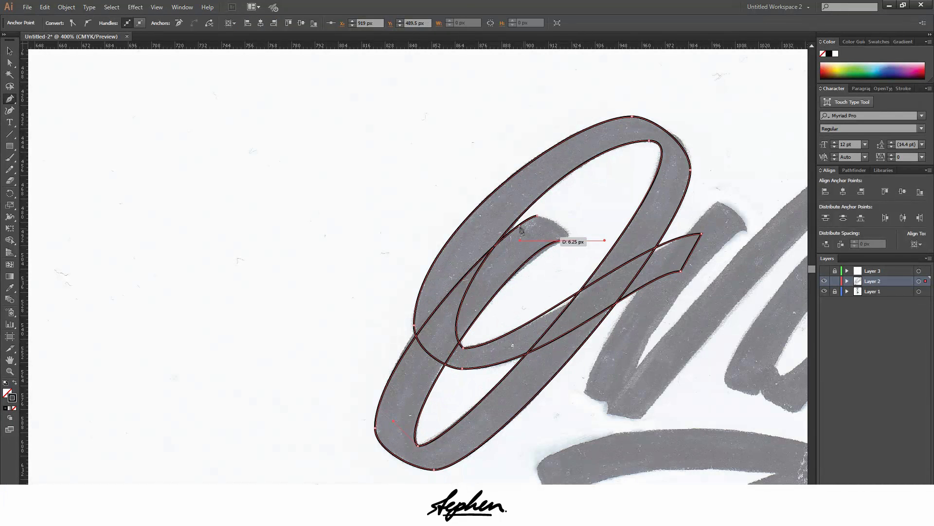
drag(520, 240, 528, 240)
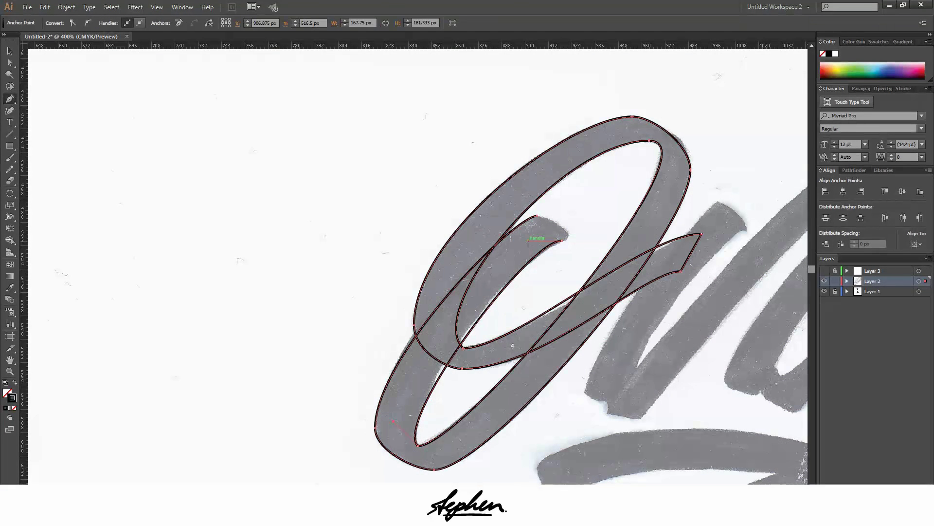
drag(393, 421, 387, 414)
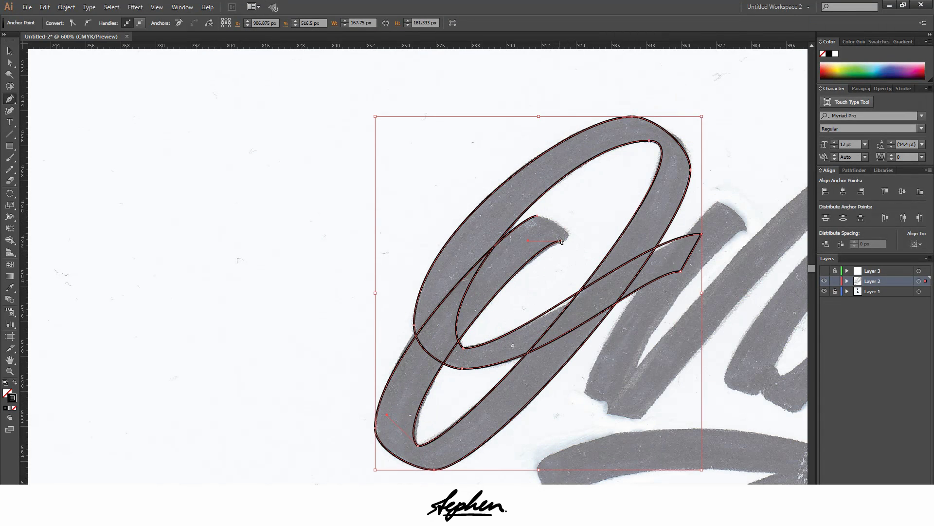
scroll(565, 236, up, 3)
drag(558, 251, 564, 251)
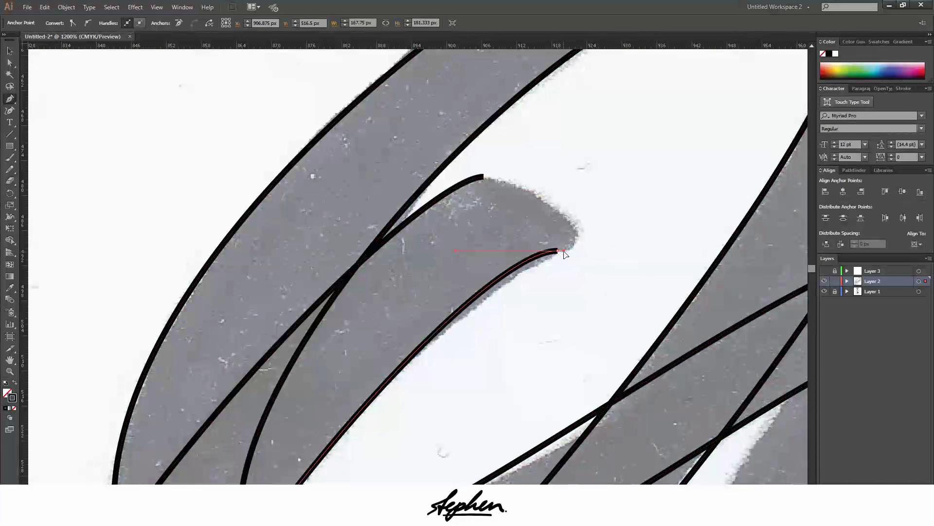
ctrl+click(580, 261)
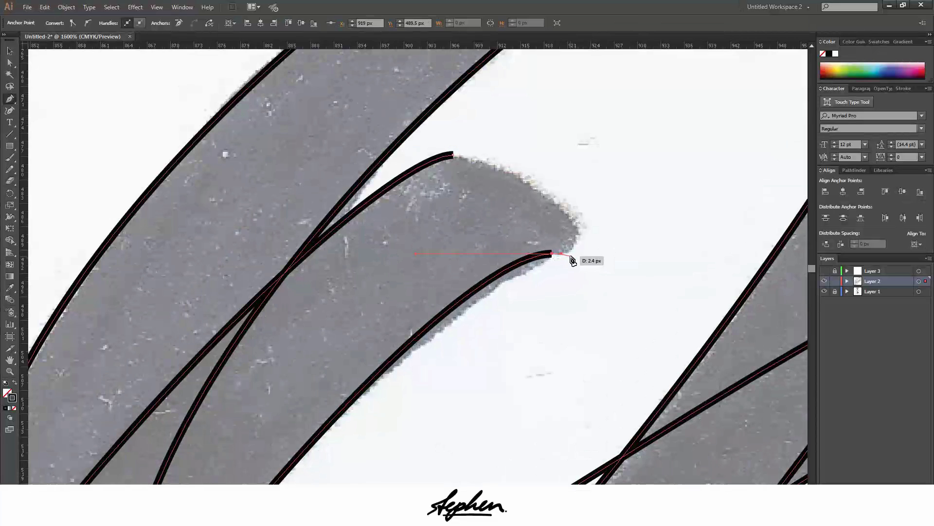
drag(579, 262, 583, 262)
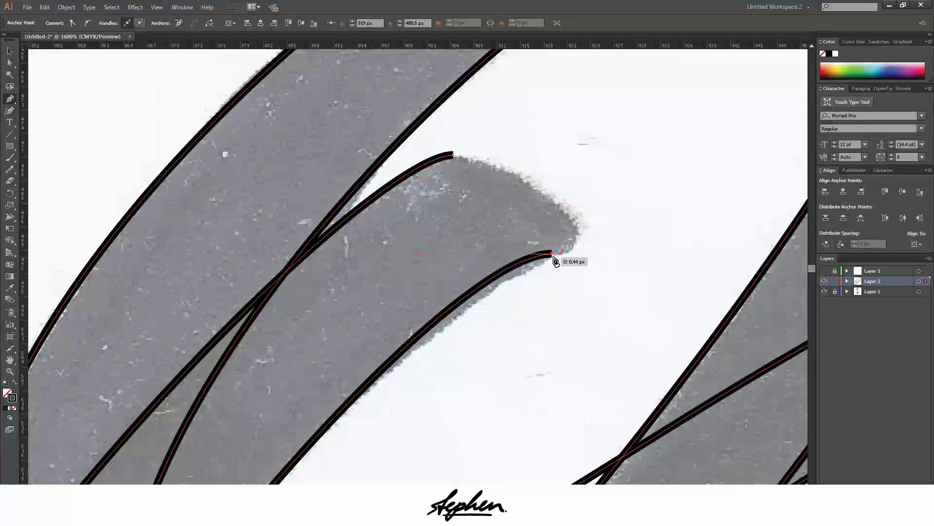
drag(581, 263, 590, 255)
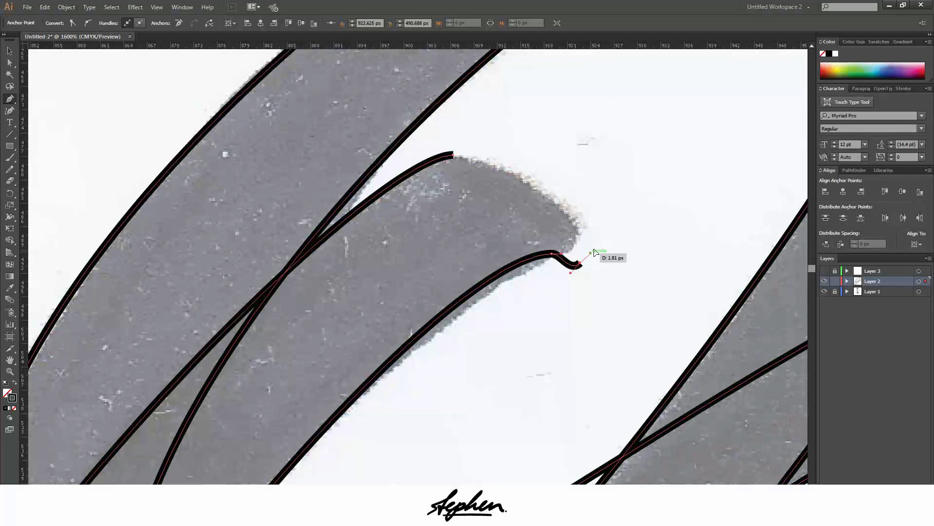
key(ctrl+z)
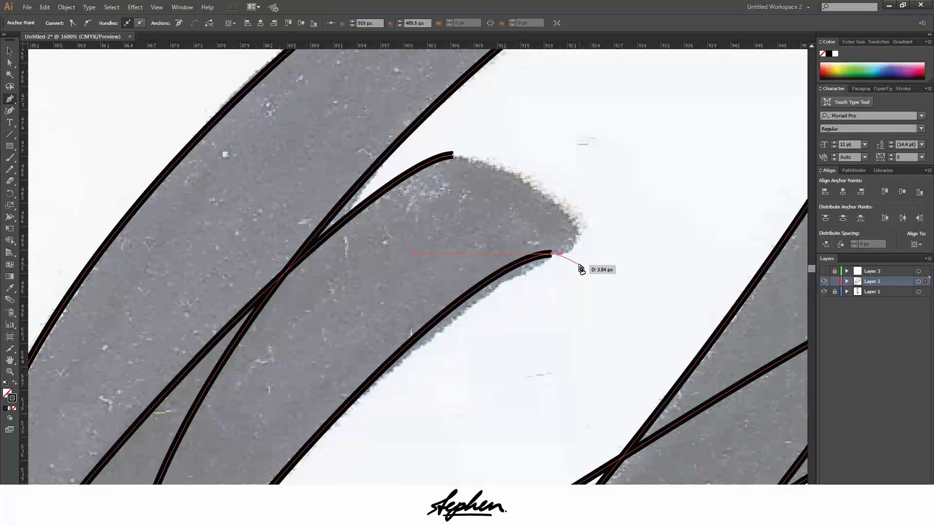
drag(582, 269, 592, 225)
key(ctrl+z)
key(ctrl+z)
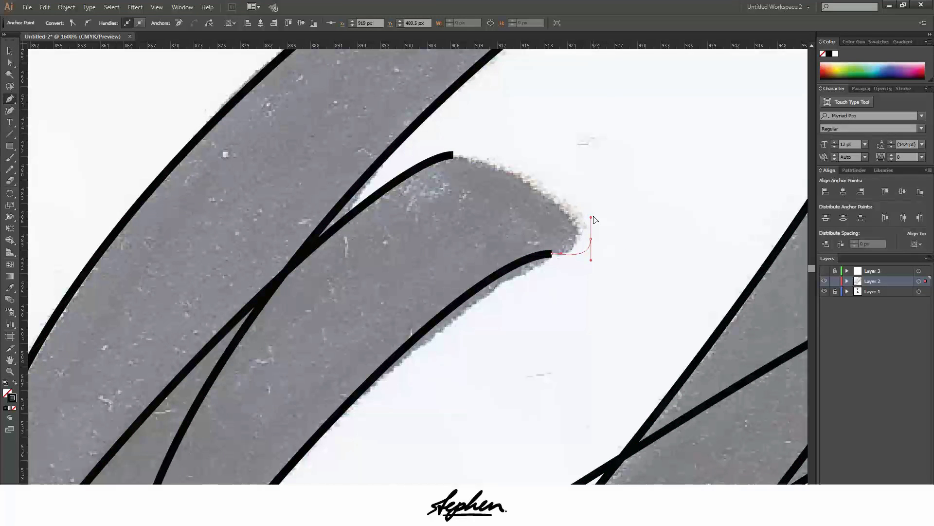
- Round the hook's tip with a vertical-handled point, close the O's outline at the hook's top, and lengthen the tip's upper handle
drag(591, 212, 591, 213)
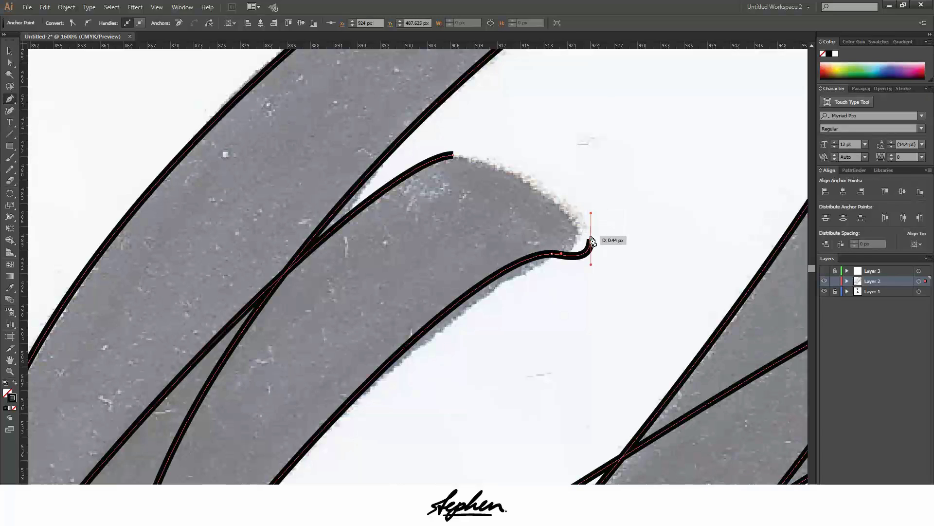
drag(557, 263, 594, 237)
key(alt)
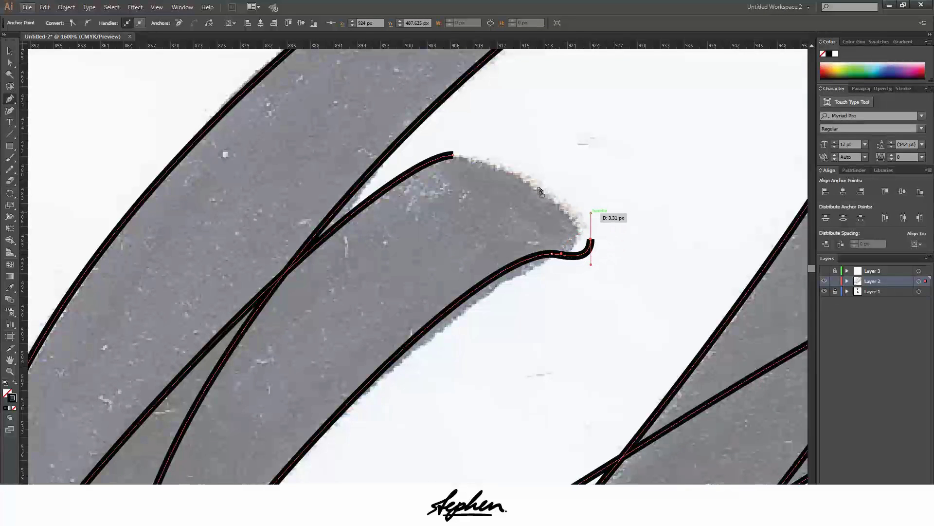
drag(497, 163, 415, 156)
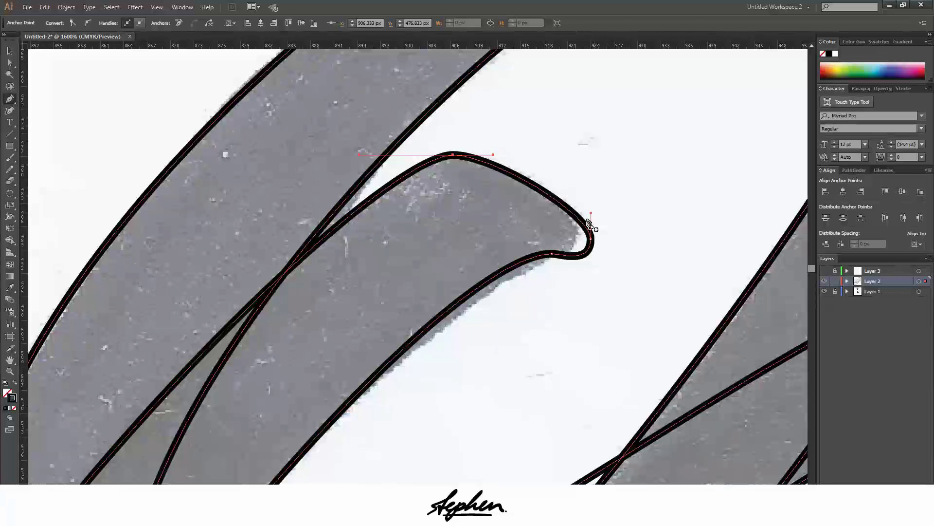
drag(592, 214, 592, 204)
ctrl+click(672, 197)
scroll(677, 192, down, 5)
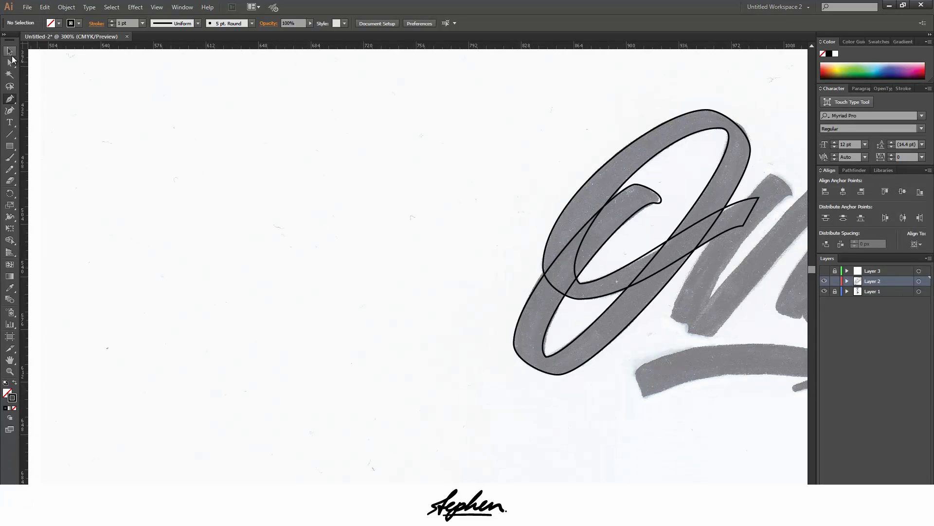
- Select the O's outline, swap its fill and stroke for a solid black fill, and deselect it
click(9, 50)
drag(435, 133, 784, 337)
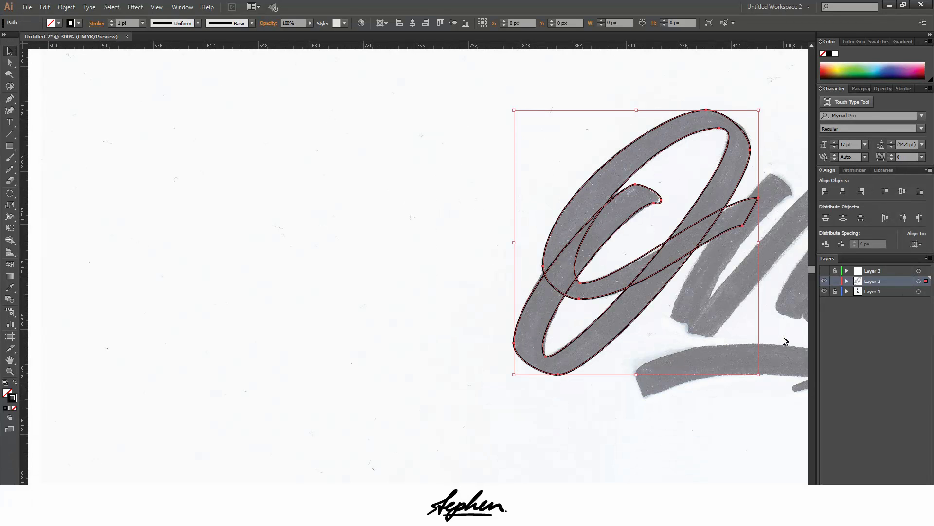
click(15, 383)
click(353, 361)
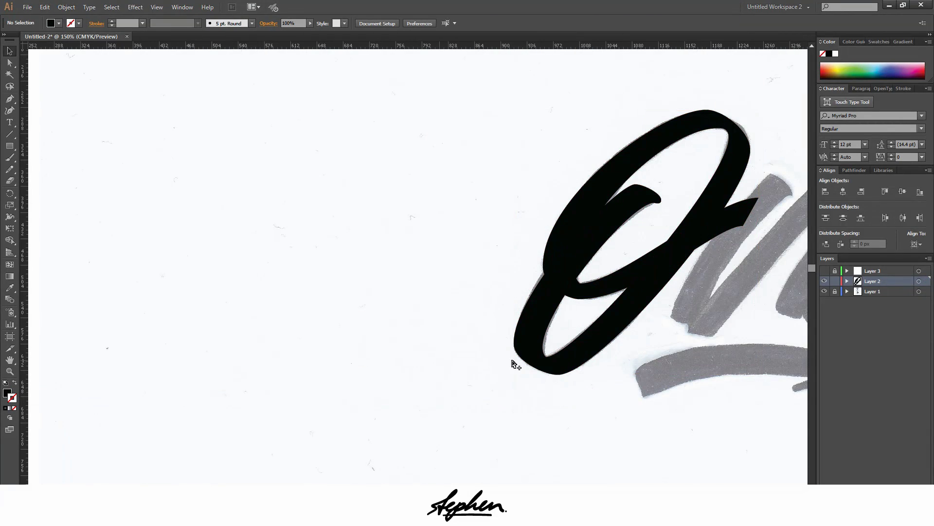
- Examine the filled O at different zoom levels, hiding Layer 1 with the scan temporarily and showing it again
scroll(514, 362, down, 2)
scroll(625, 284, up, 2)
scroll(438, 404, down, 1)
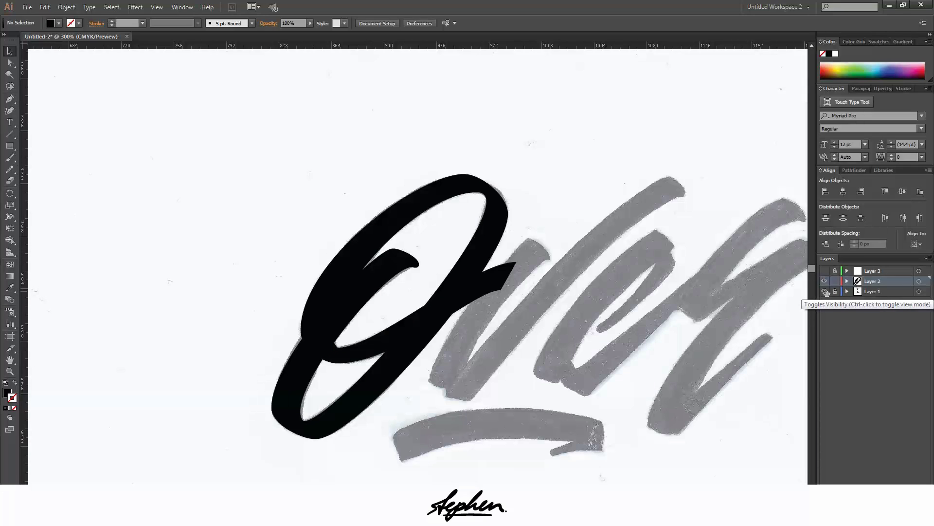
click(825, 291)
scroll(602, 319, down, 2)
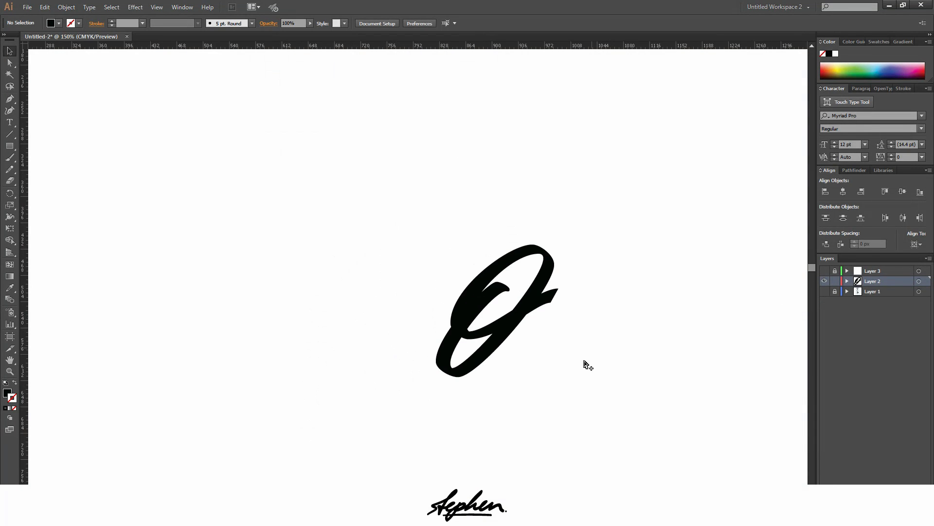
scroll(529, 314, up, 3)
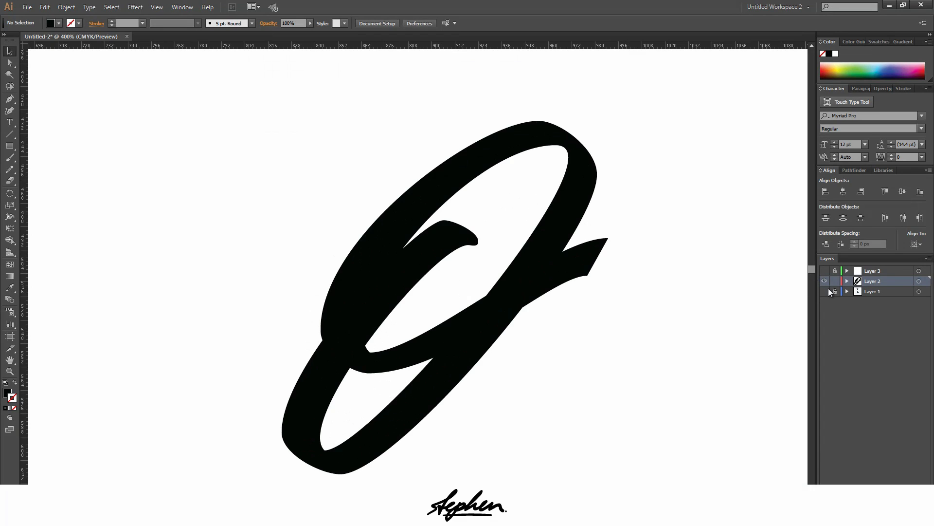
click(825, 292)
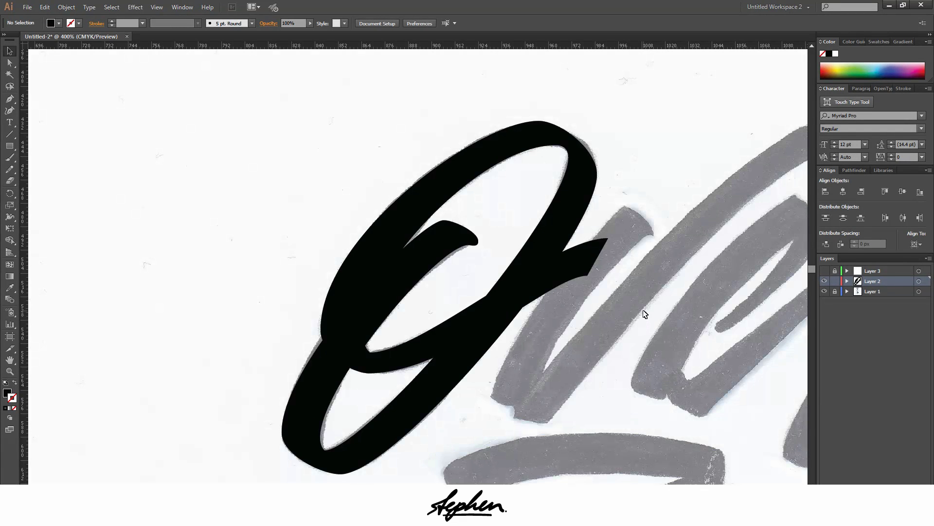
- Trace the V's short left stroke and long right stroke with the Pen tool as two overlapping closed outlines
key(p)
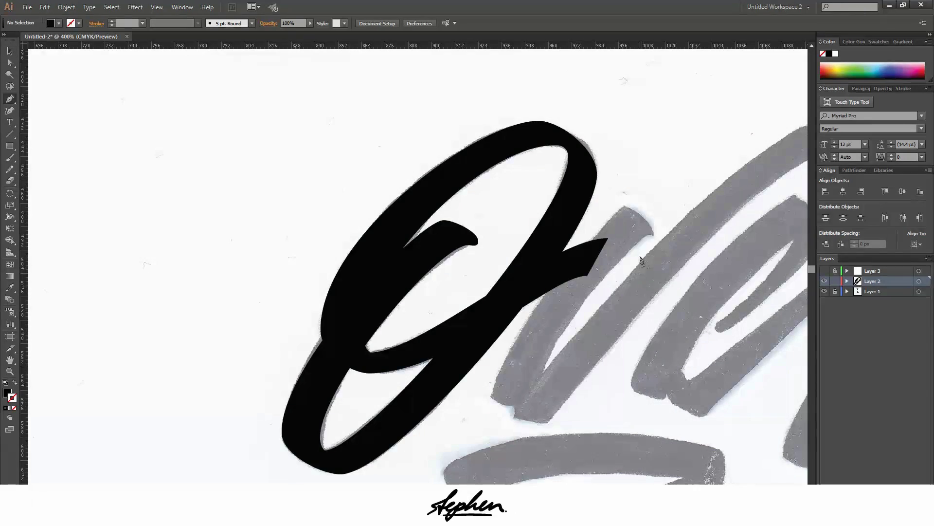
click(625, 208)
scroll(521, 354, up, 1)
click(472, 334)
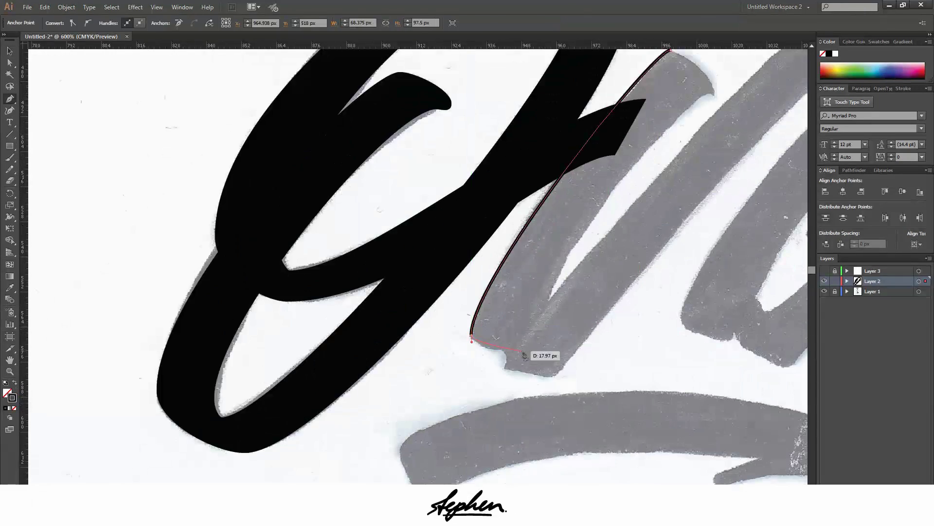
click(563, 407)
scroll(580, 371, down, 1)
drag(664, 148, 692, 148)
scroll(664, 148, up, 3)
drag(668, 205, 808, 205)
click(625, 124)
scroll(750, 180, down, 4)
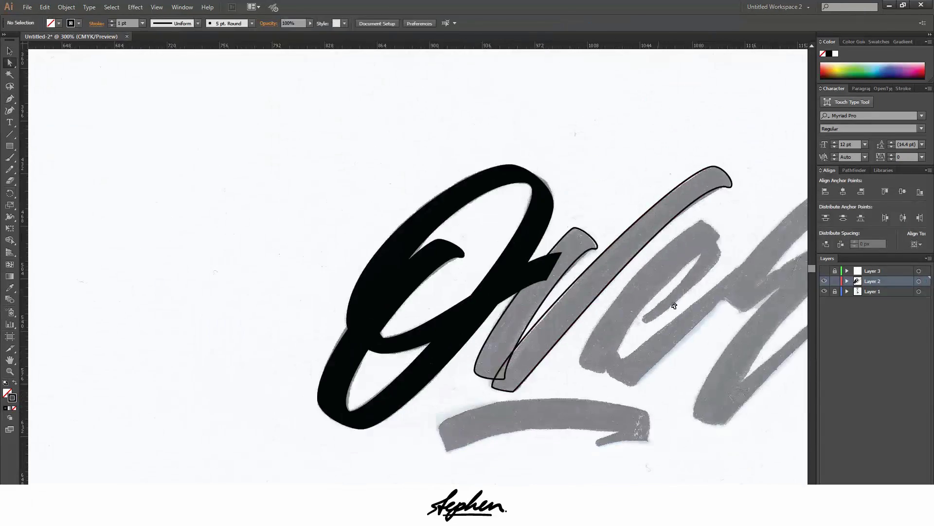
- Trace the e's main left stroke as a closed outline with a rounded upper end
click(691, 215)
scroll(638, 370, up, 3)
drag(454, 334, 454, 432)
click(522, 359)
scroll(497, 440, down, 1)
mouse_move(650, 157)
mouse_down()
mouse_move(681, 157)
mouse_move(643, 177)
mouse_up()
- Trace the e's inner hook and its diagonal connecting stroke toward the r as two further closed outlines
click(631, 131)
scroll(625, 167, up, 2)
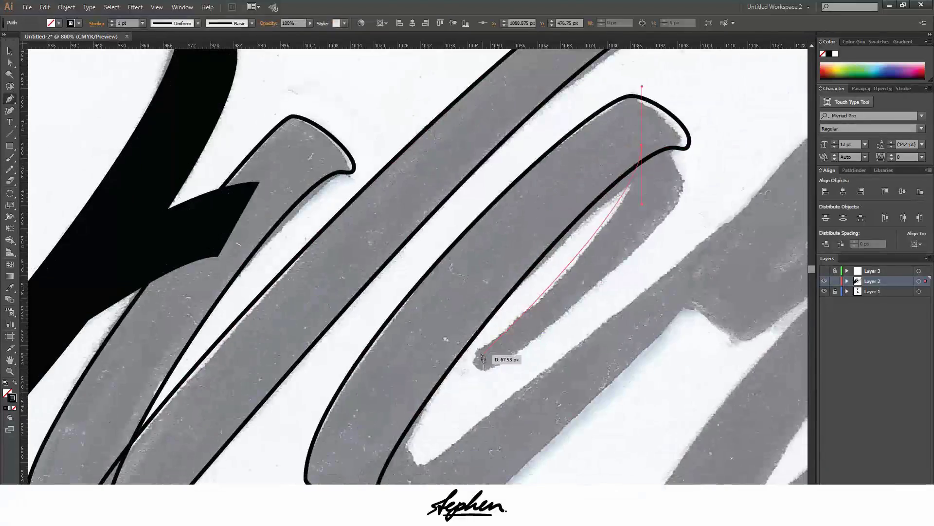
click(482, 358)
click(694, 174)
scroll(425, 253, down, 1)
drag(423, 390, 434, 390)
- Trace the r's upper stroke with its branch and the long stroke with the upturned tail as two closed outlines
key(a)
key(p)
click(549, 311)
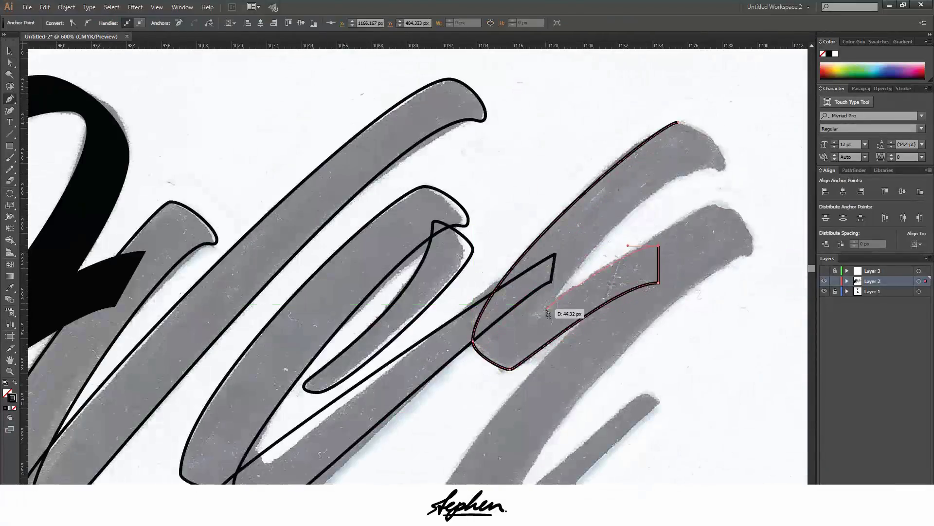
scroll(719, 123, up, 3)
drag(722, 212, 724, 170)
scroll(749, 139, down, 4)
drag(594, 382, 615, 384)
scroll(752, 204, up, 4)
drag(656, 202, 675, 202)
click(608, 97)
scroll(750, 156, down, 5)
ctrl+click(750, 155)
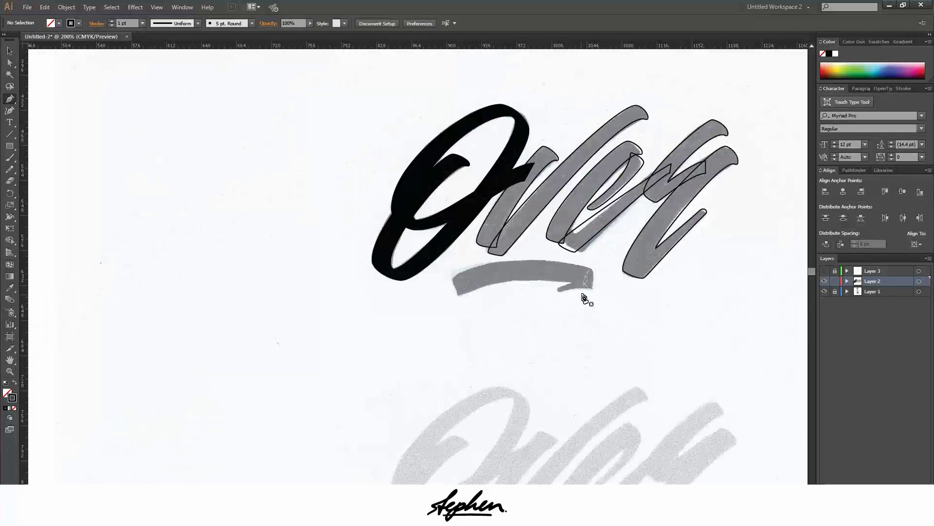
- Unlock Layer 1, rotate the scanned image 90° counterclockwise, and lock the layer again
click(836, 291)
click(10, 50)
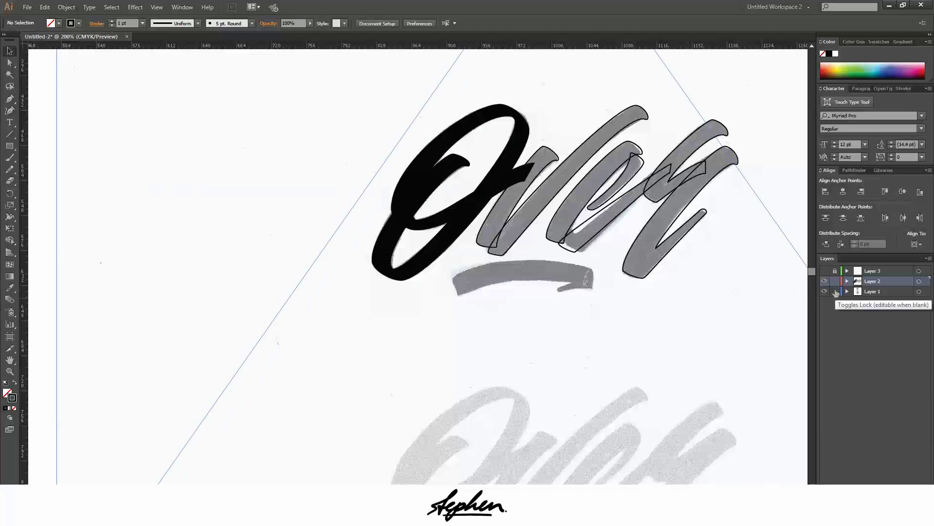
click(920, 291)
key(ctrl+minus)
key(ctrl+minus)
key(ctrl+minus)
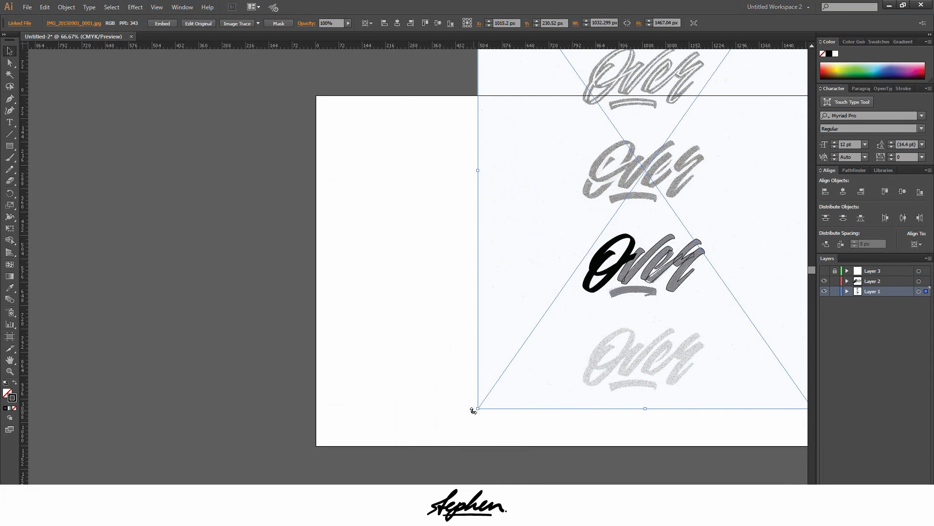
drag(479, 416, 780, 261)
scroll(792, 146, up, 4)
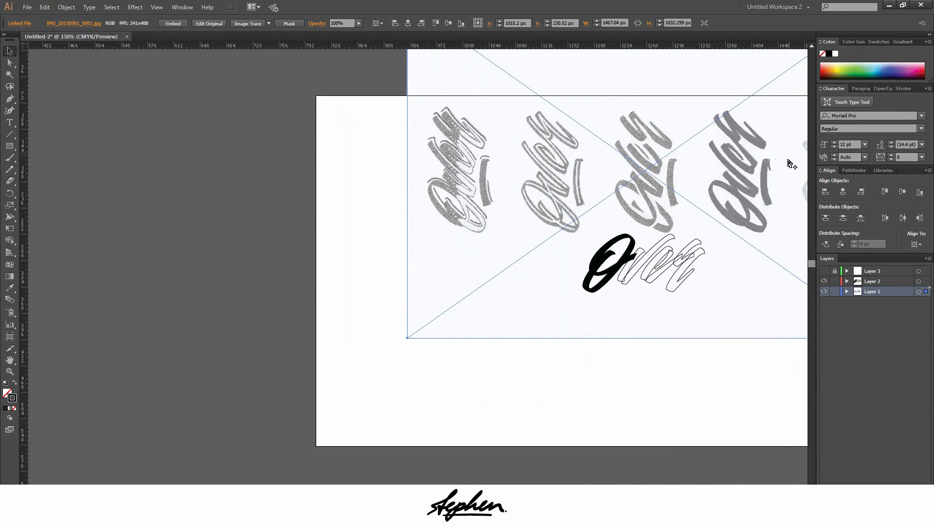
scroll(776, 283, down, 3)
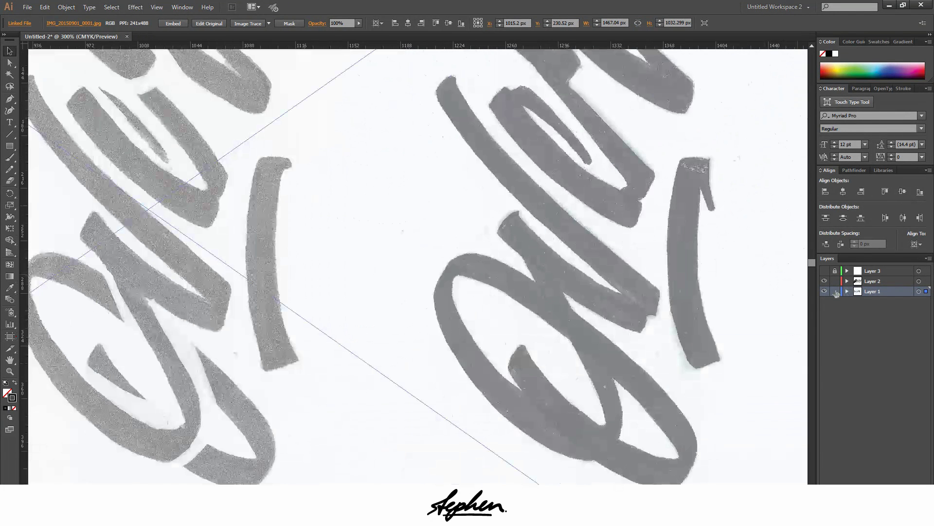
click(835, 291)
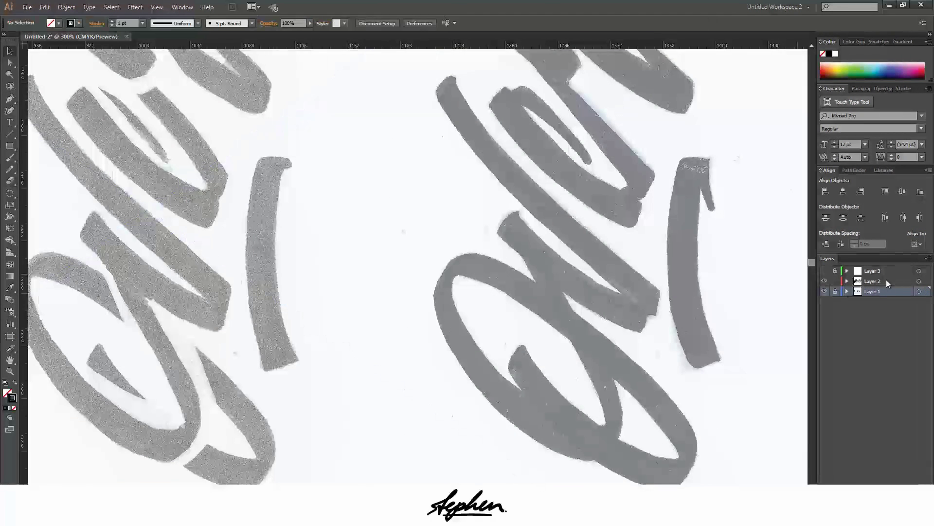
- Make Layer 2 active and start a Pen path at the upper-left corner of the rightmost lettering's underline
click(887, 281)
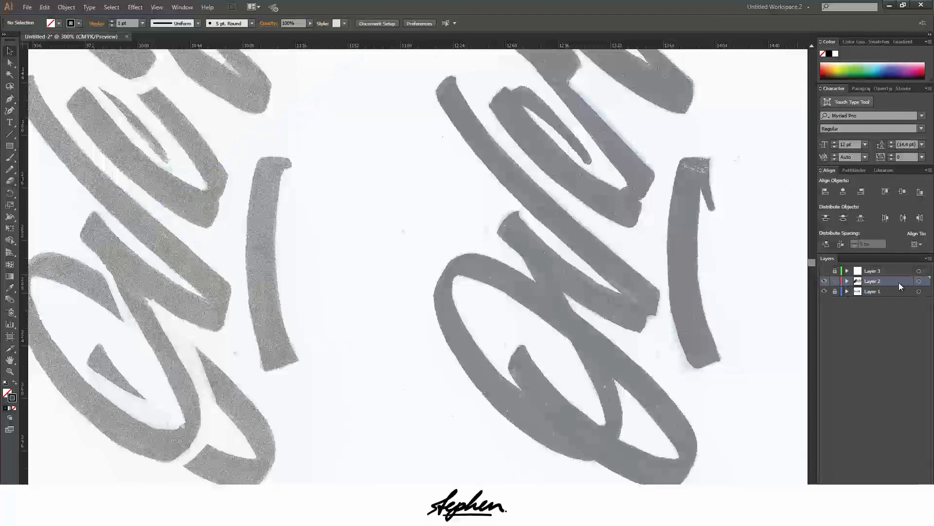
key(p)
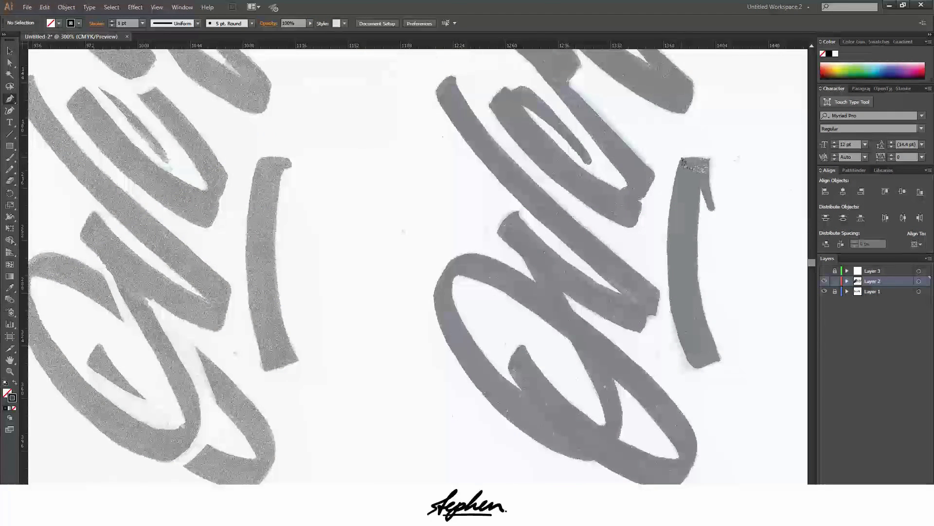
drag(675, 162, 676, 163)
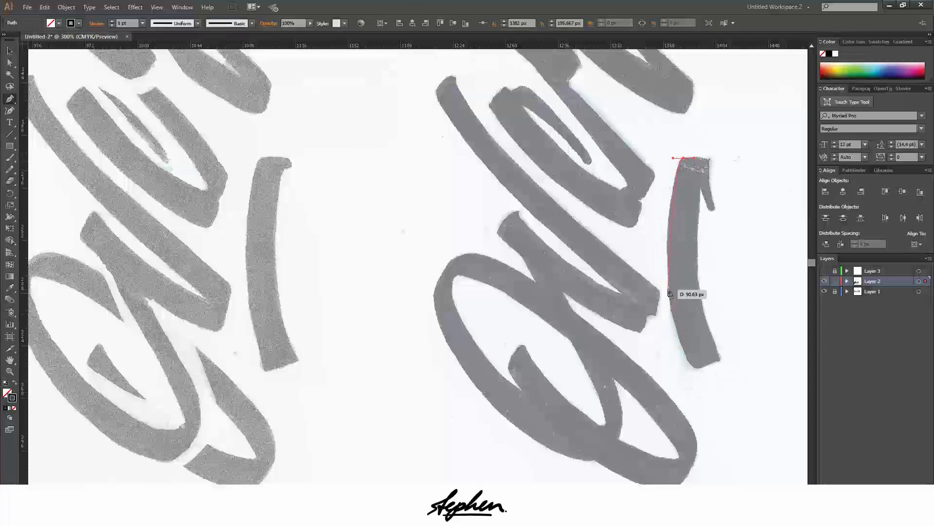
drag(668, 287, 675, 344)
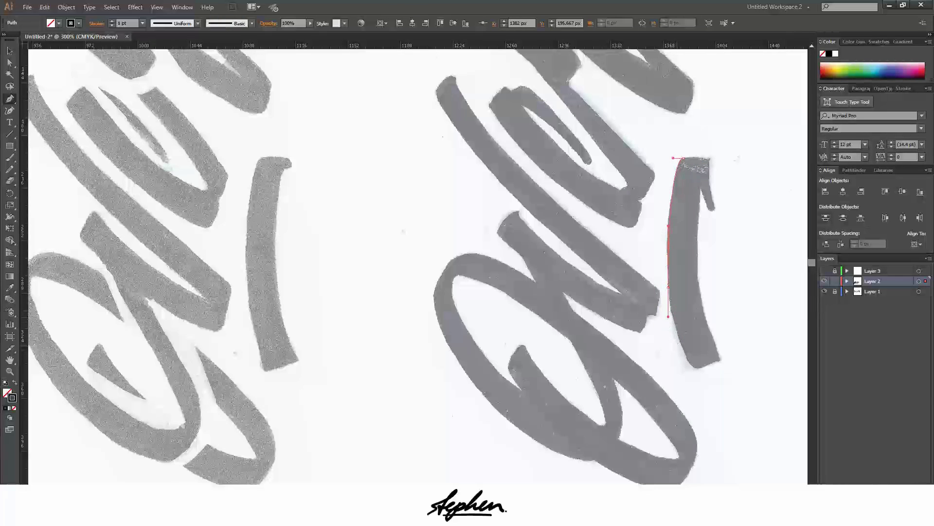
drag(669, 310, 668, 312)
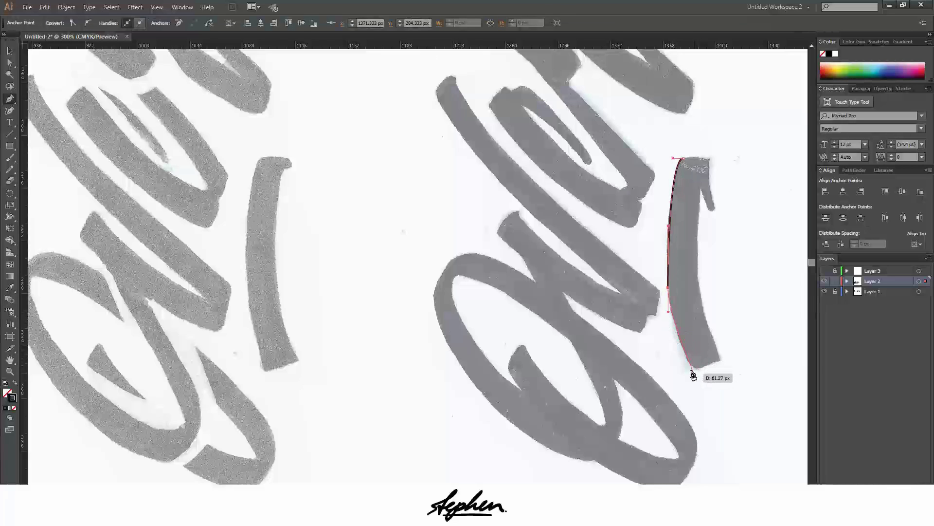
drag(696, 368, 708, 369)
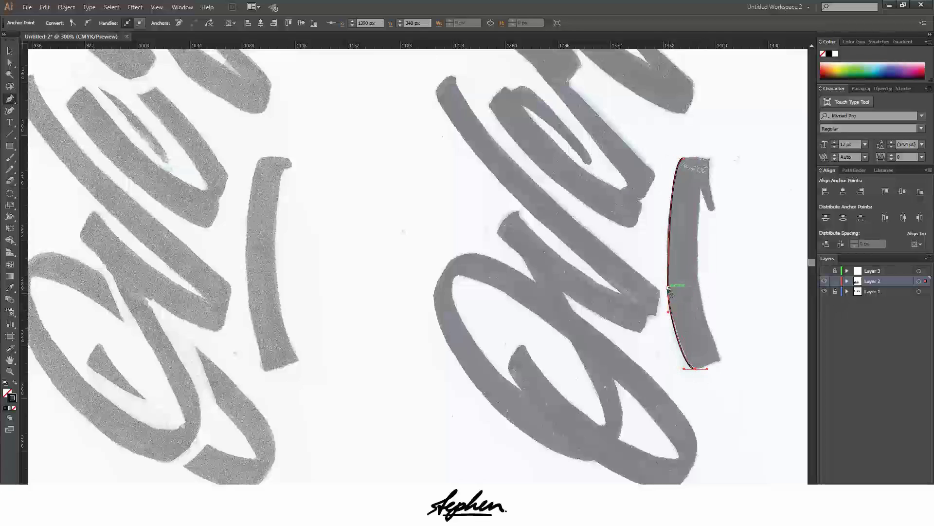
key(ctrl+z)
key(ctrl+z)
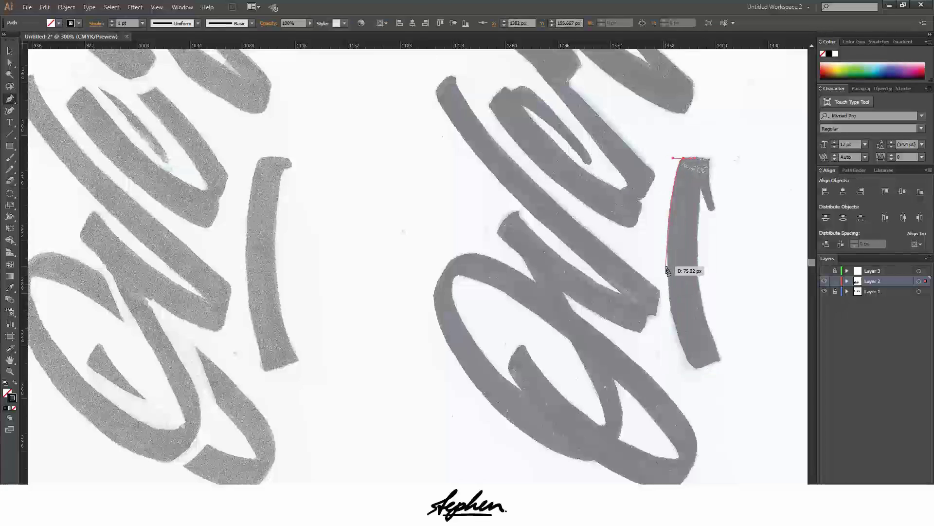
drag(669, 267, 664, 289)
key(ctrl+z)
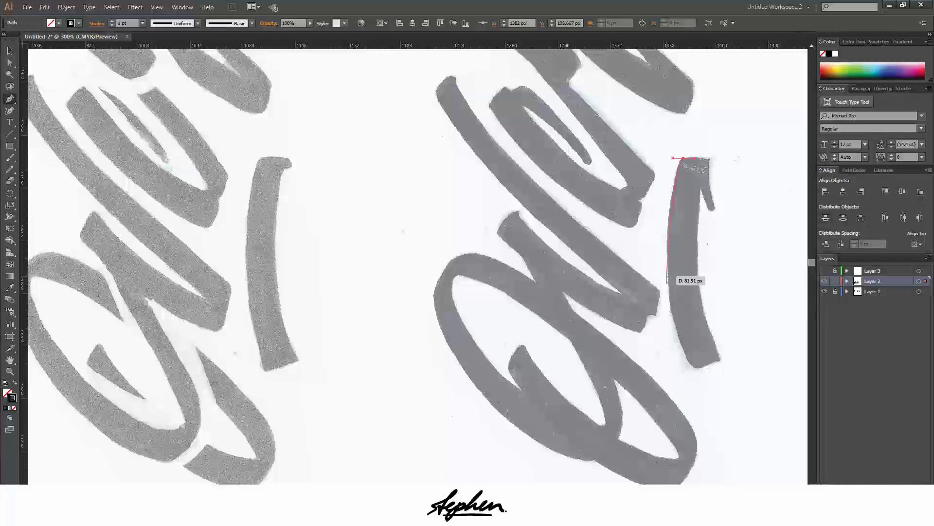
- Trace the underline's curved left edge, rounded lower end and right edge, then close the outline at its upper-left starting anchor
drag(666, 276, 667, 312)
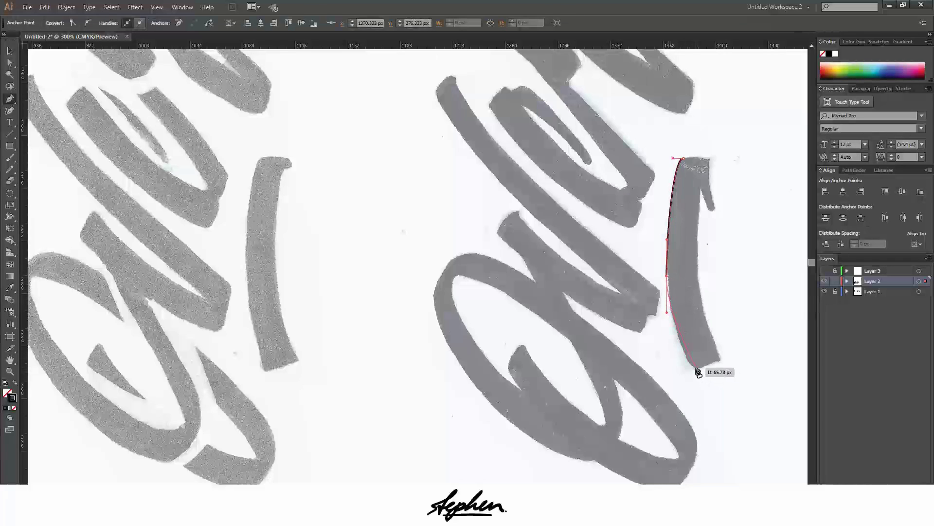
mouse_move(697, 368)
mouse_down()
mouse_move(722, 354)
mouse_move(699, 255)
mouse_up()
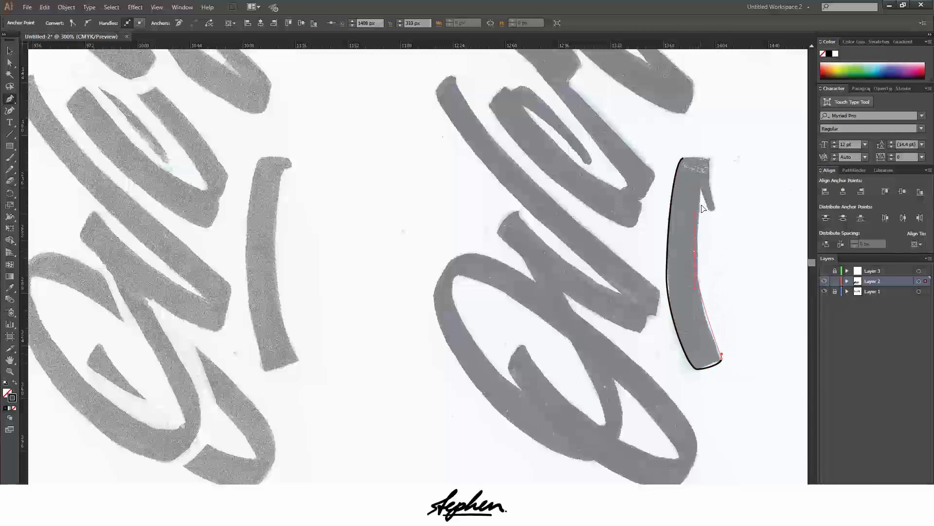
mouse_move(703, 203)
mouse_down()
mouse_move(706, 189)
mouse_move(702, 204)
mouse_up()
click(702, 195)
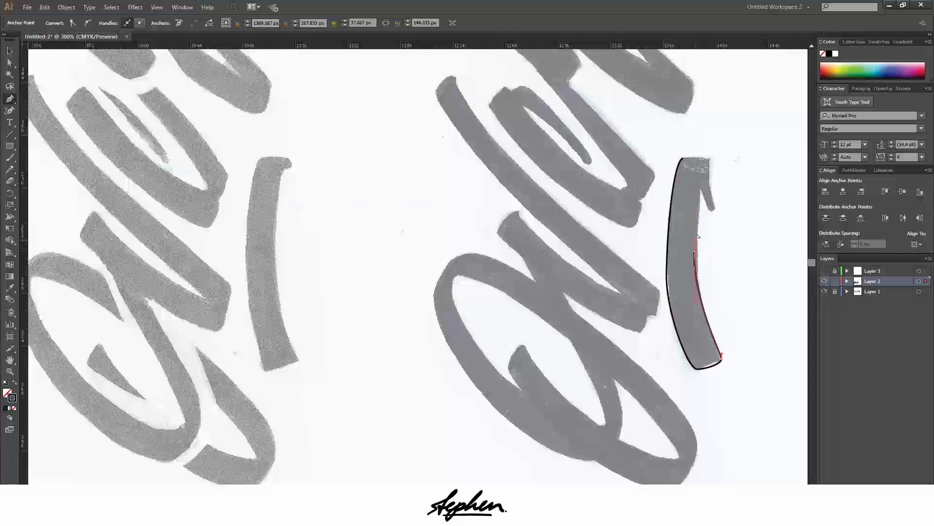
drag(696, 255, 708, 158)
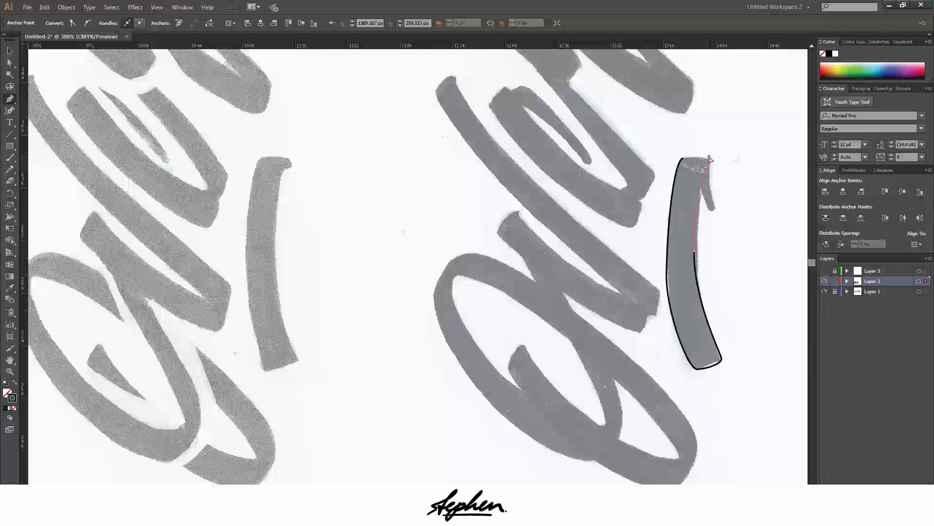
drag(709, 157, 662, 164)
- Adjust the direction handle at the underline's upper-left corner to arch its top edge slightly
scroll(689, 159, up, 3)
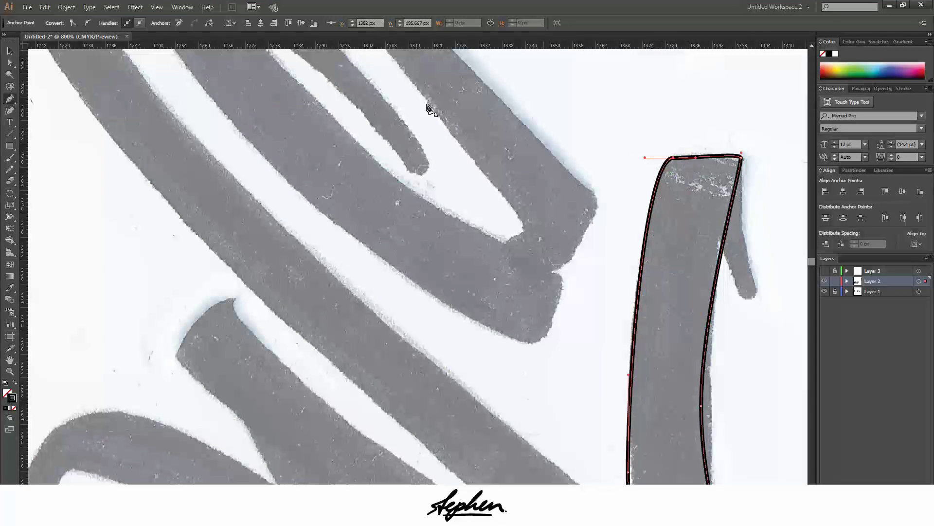
key(a)
drag(699, 156, 701, 152)
- Move the underline's left-edge anchor upward and shorten the lower handle of its right-edge anchor to smooth both long curves
key(ctrl+minus)
key(ctrl+minus)
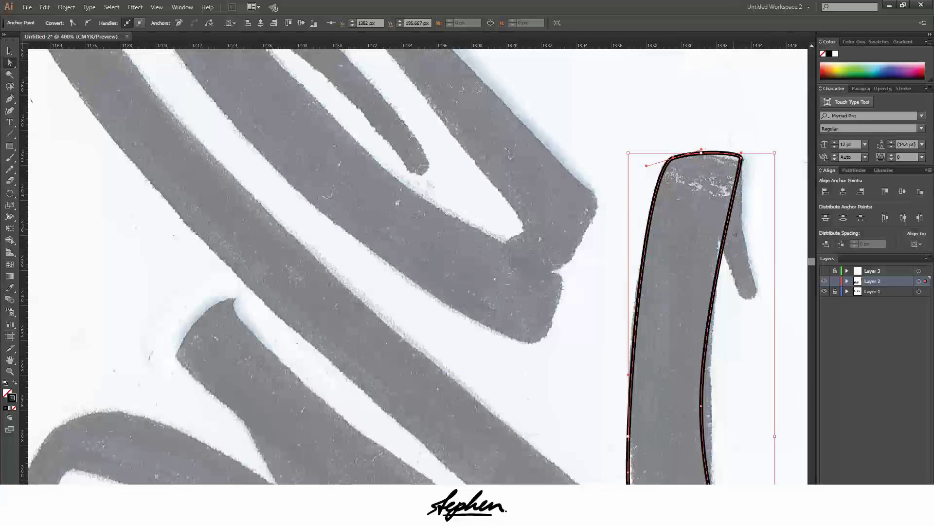
scroll(740, 292, down, 2)
scroll(691, 292, down, 2)
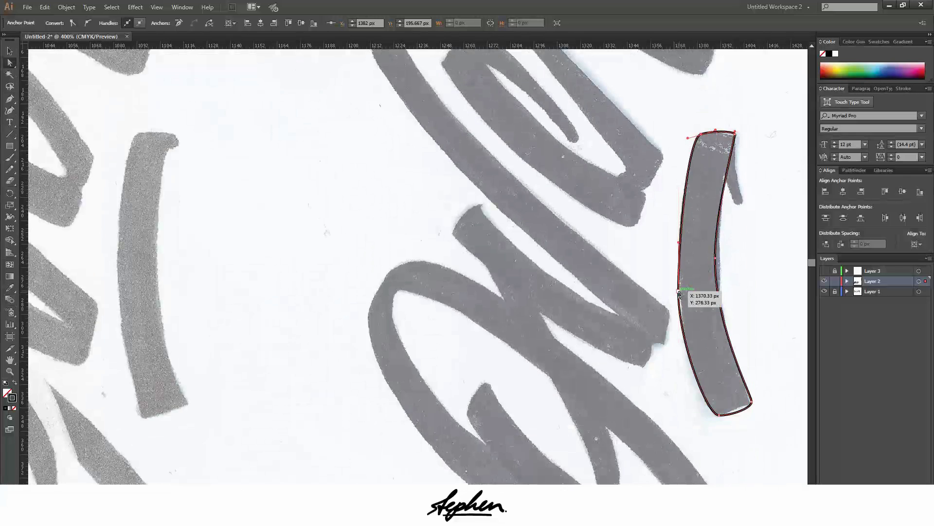
drag(680, 292, 680, 271)
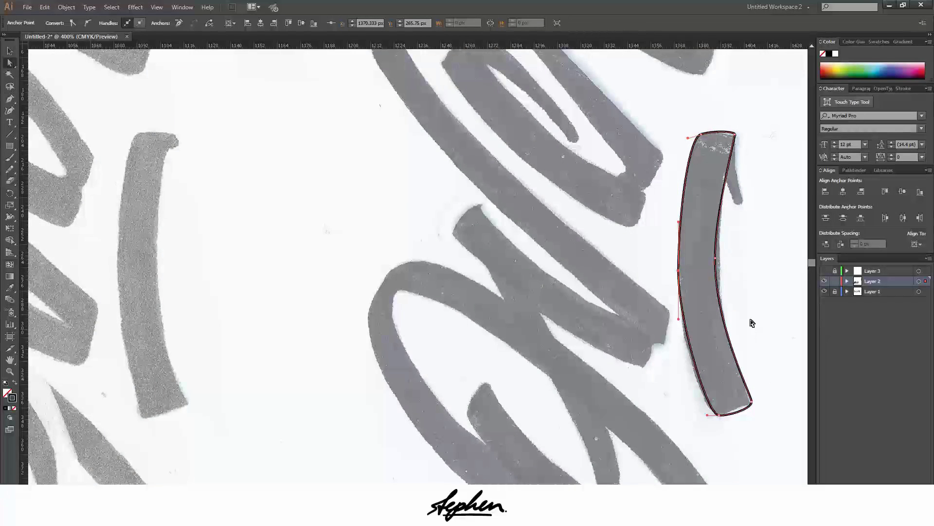
click(759, 304)
click(679, 273)
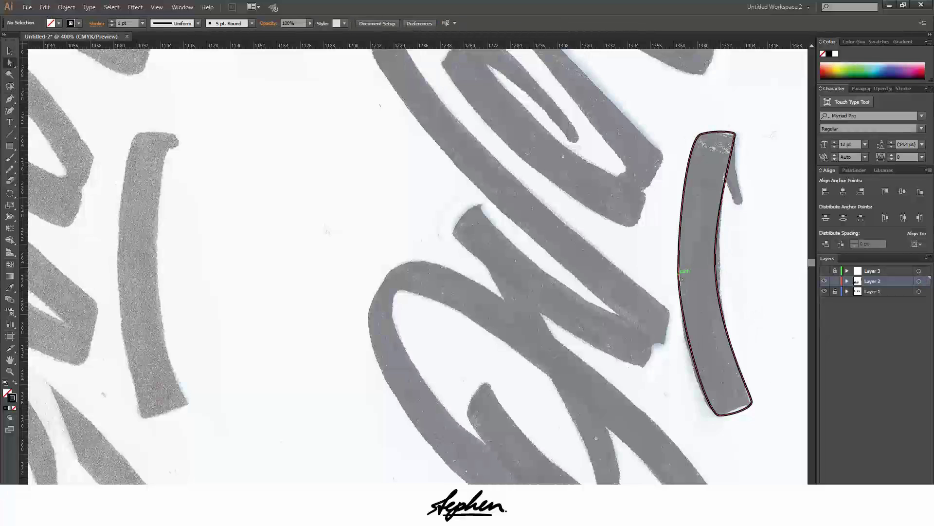
drag(680, 272, 722, 263)
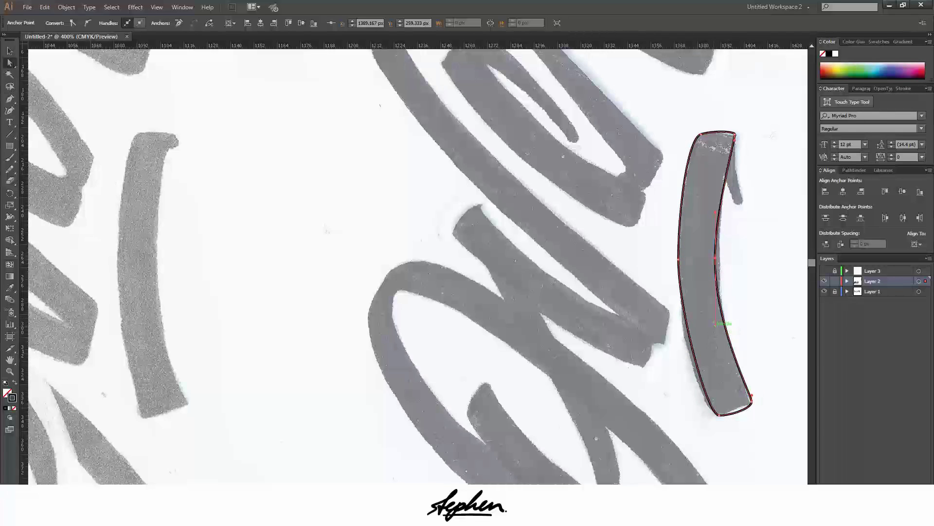
drag(715, 324, 715, 315)
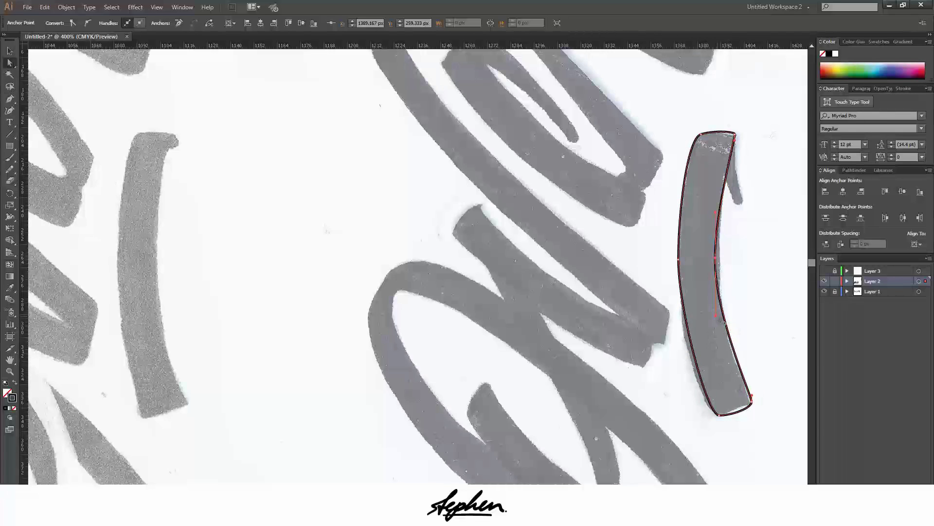
click(757, 221)
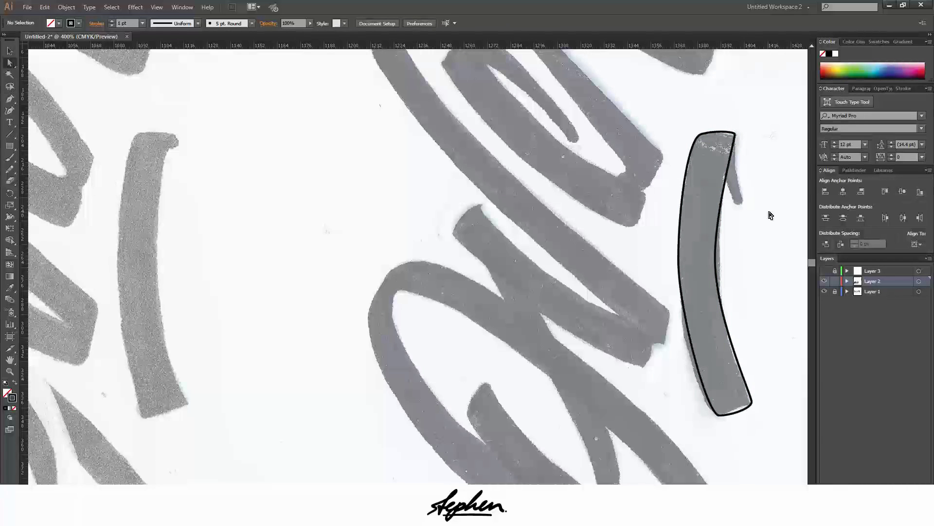
- Trace the underline's short hooked tail as a second closed outline from its upper-right corner, and refine the curve at the tail's tip
key(p)
scroll(749, 140, up, 2)
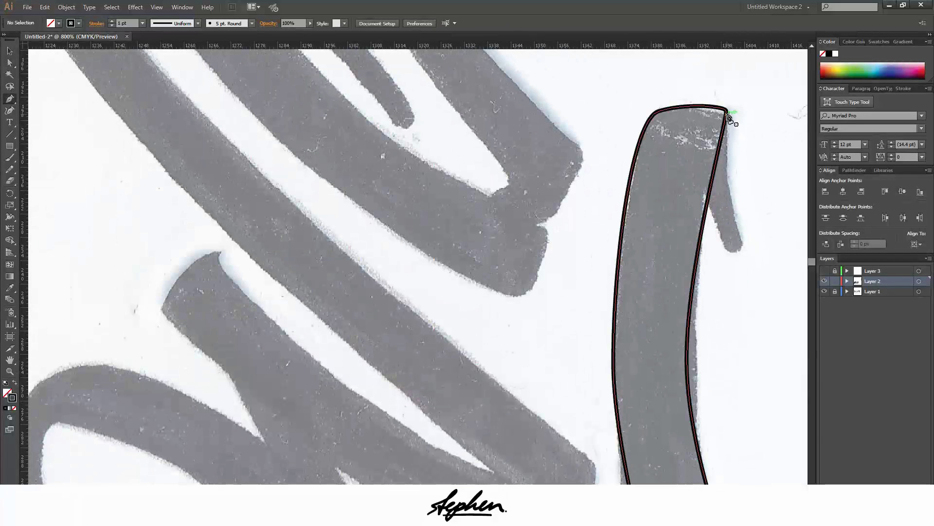
click(728, 114)
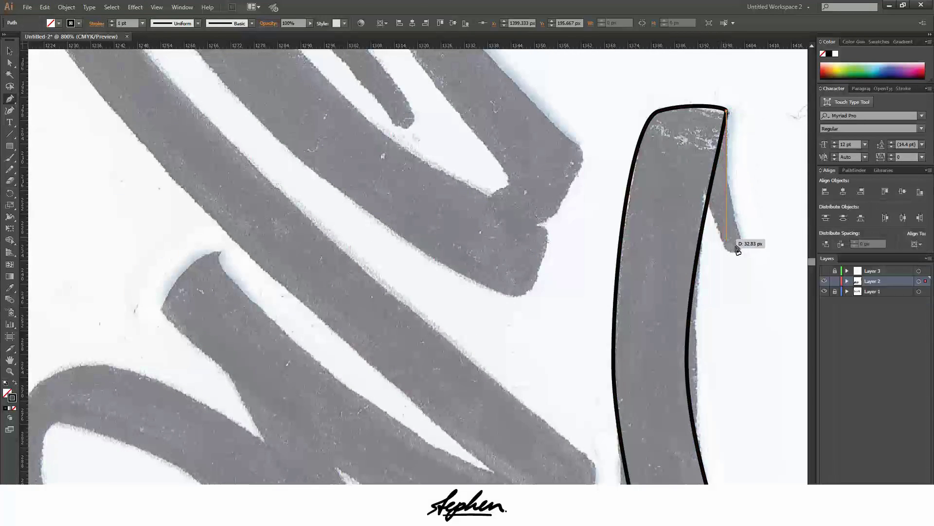
mouse_move(743, 248)
mouse_down()
mouse_move(755, 279)
mouse_move(767, 270)
mouse_move(757, 261)
mouse_move(777, 292)
mouse_move(785, 287)
mouse_move(763, 264)
mouse_move(733, 255)
mouse_move(716, 230)
mouse_move(733, 253)
mouse_up()
key(ctrl+z)
key(ctrl+z)
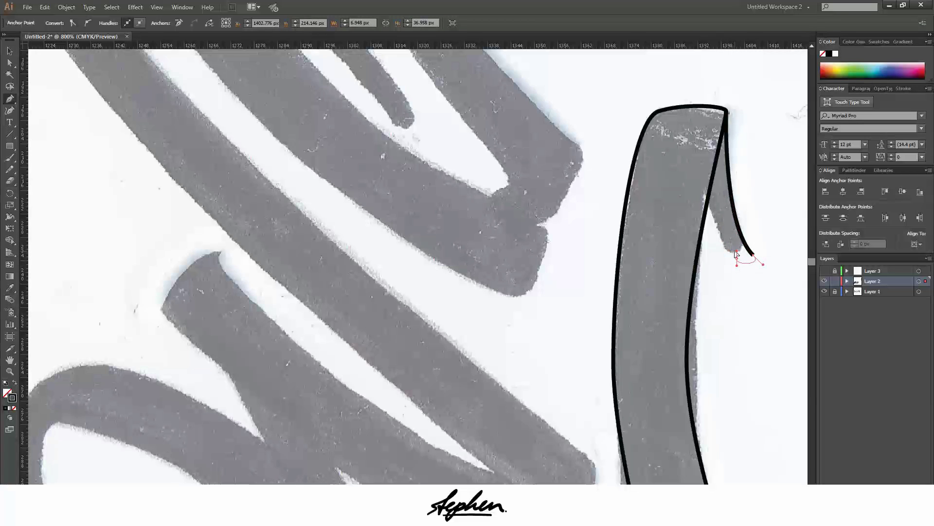
drag(733, 254, 694, 155)
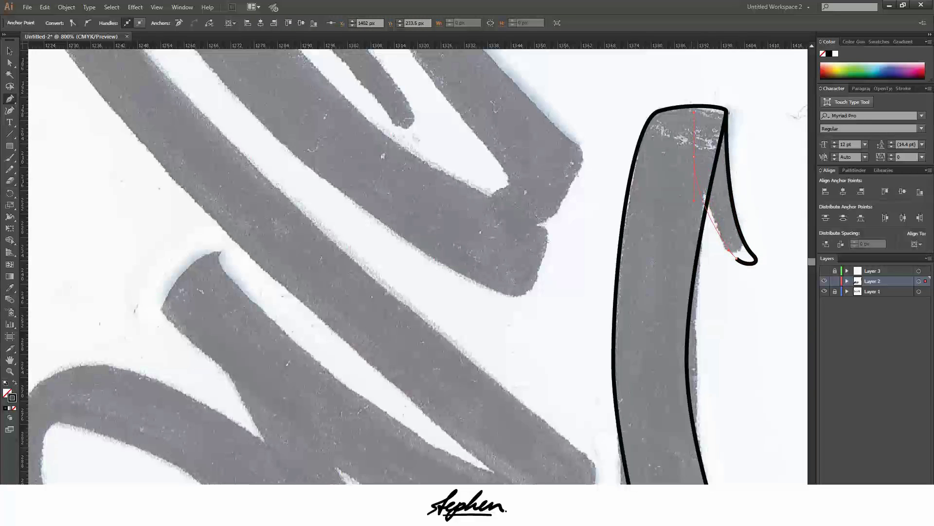
click(725, 109)
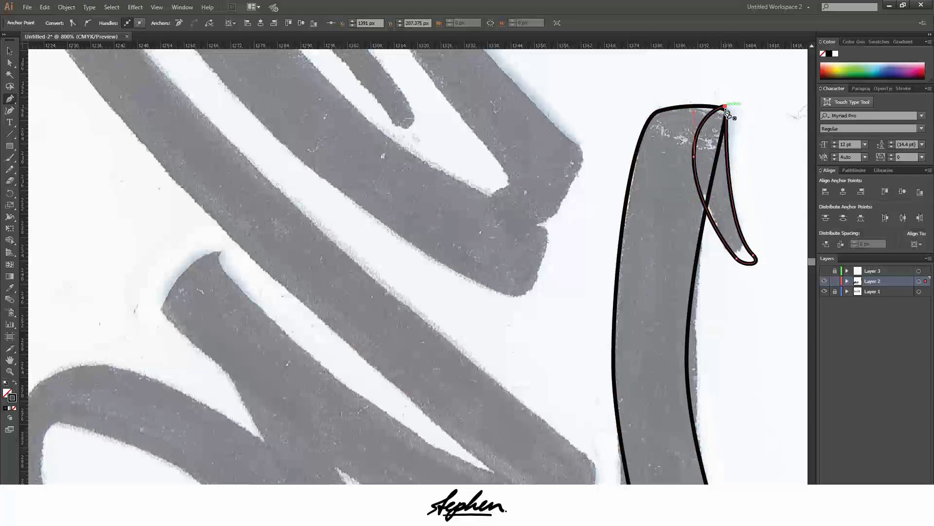
key(ctrl+z)
click(726, 112)
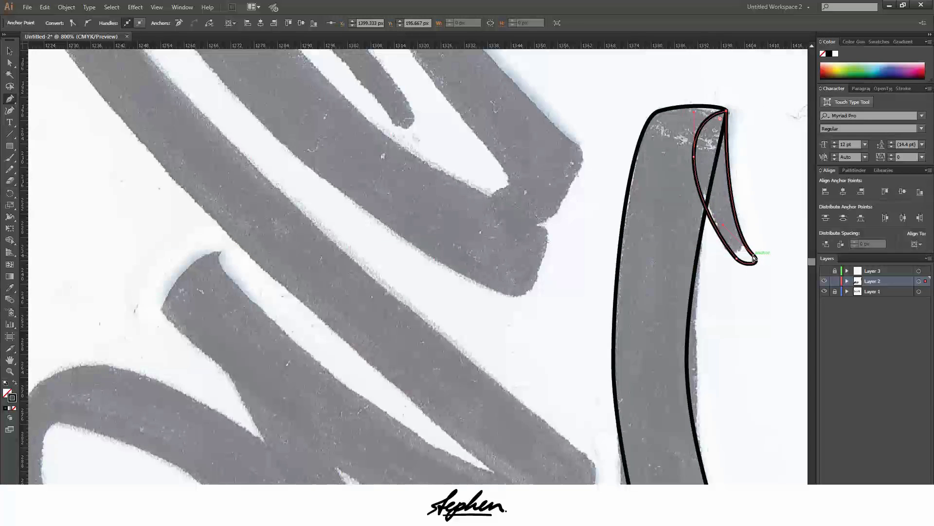
drag(762, 265, 757, 258)
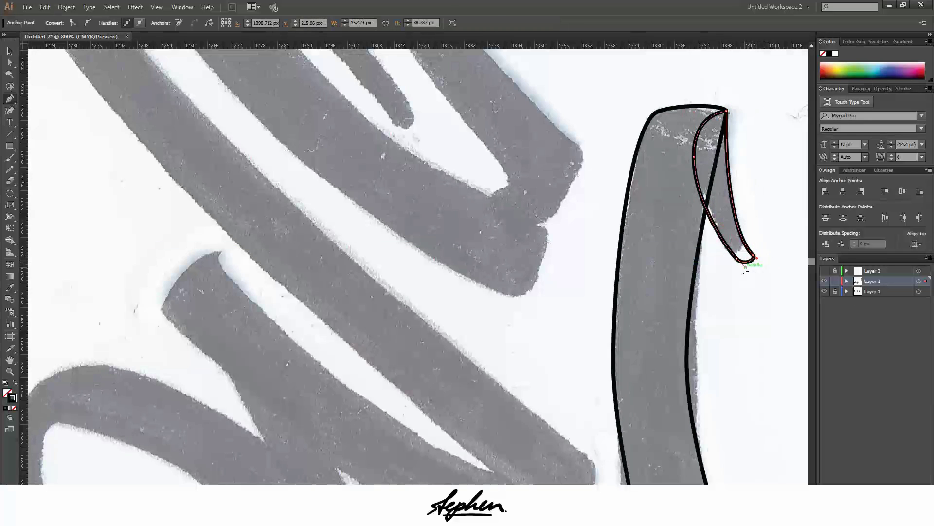
scroll(764, 276, down, 1)
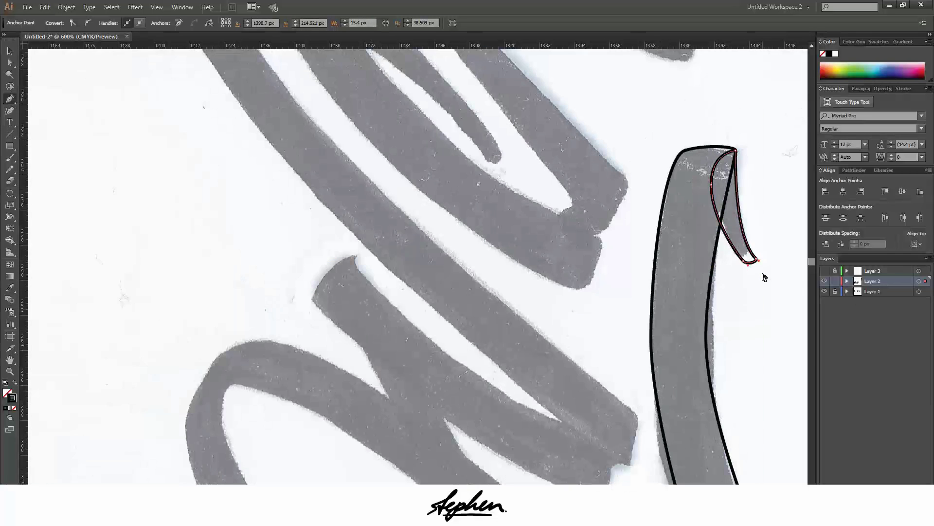
ctrl+click(764, 276)
- Unlock Layer 1, rotate the scan together with both underline outlines 90° clockwise so the lettering reads horizontally, and lock Layer 1 again
scroll(791, 308, down, 4)
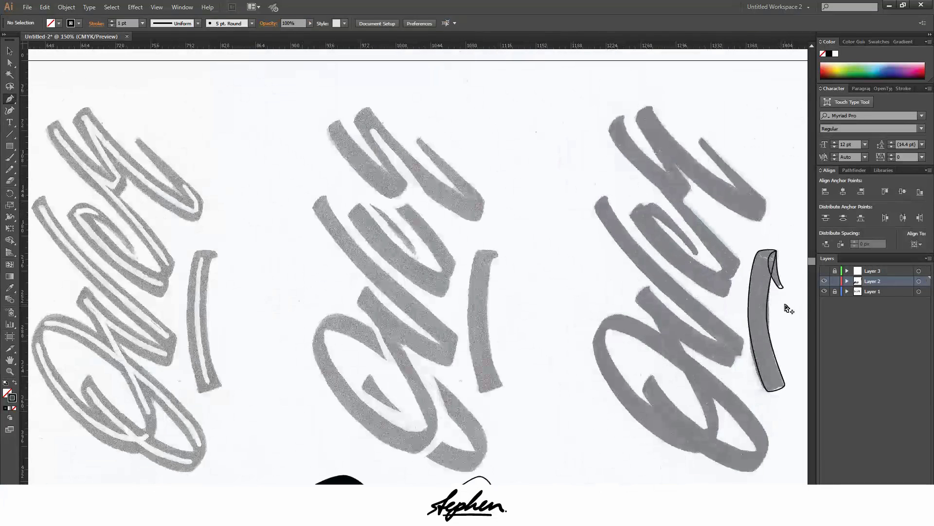
scroll(784, 246, down, 1)
scroll(724, 396, down, 1)
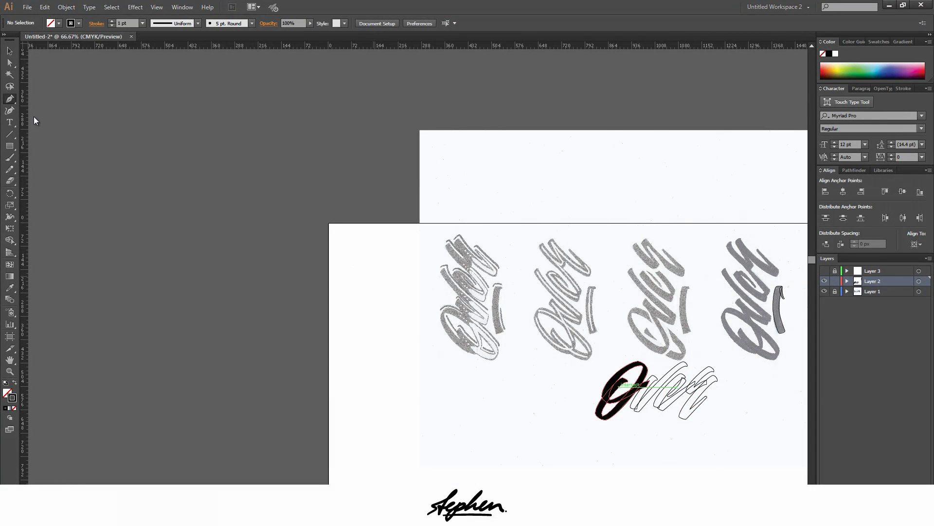
click(9, 50)
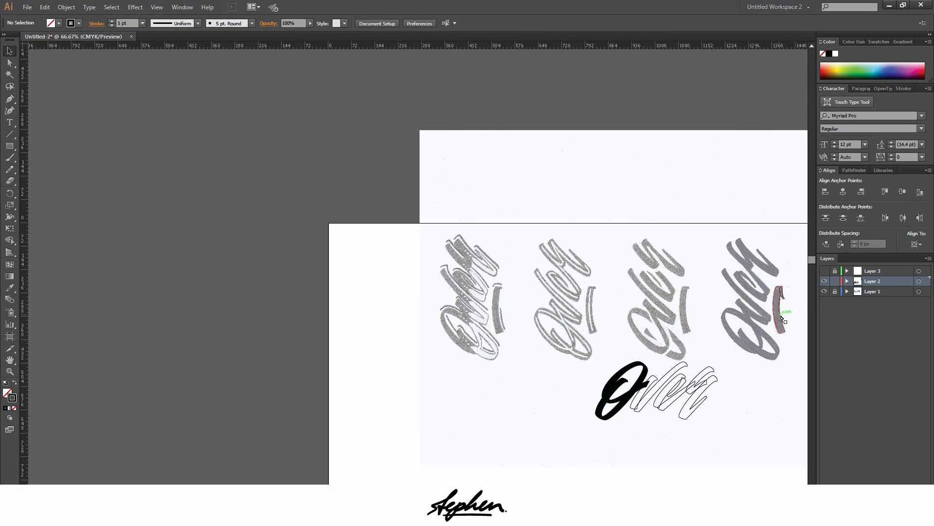
scroll(787, 299, up, 2)
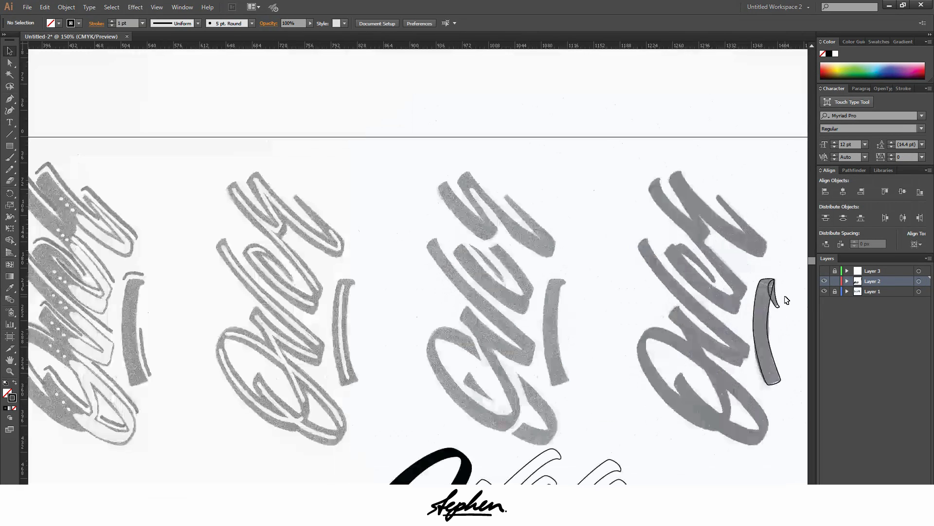
click(774, 311)
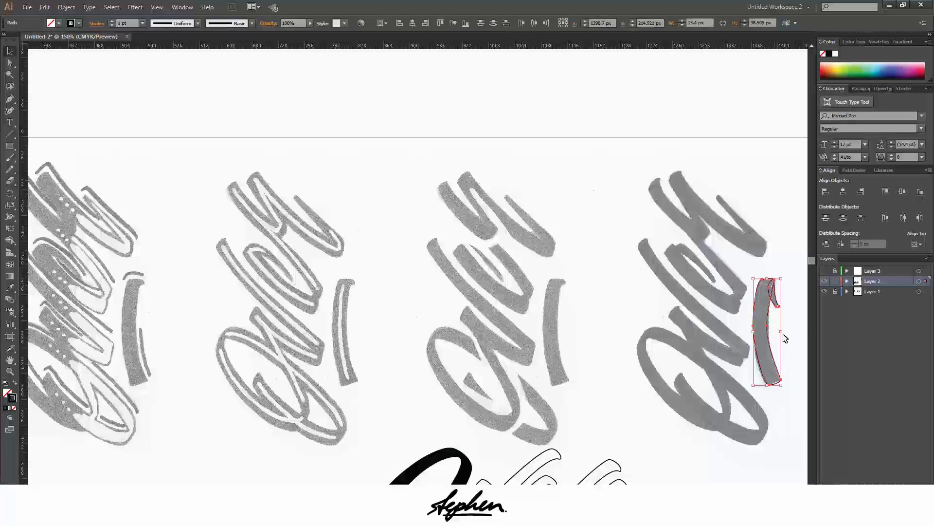
scroll(702, 322, down, 4)
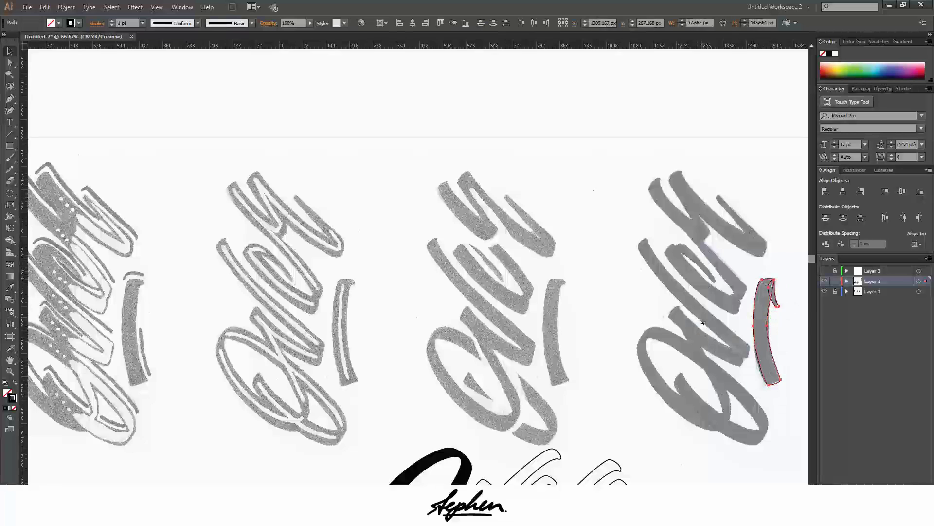
click(836, 291)
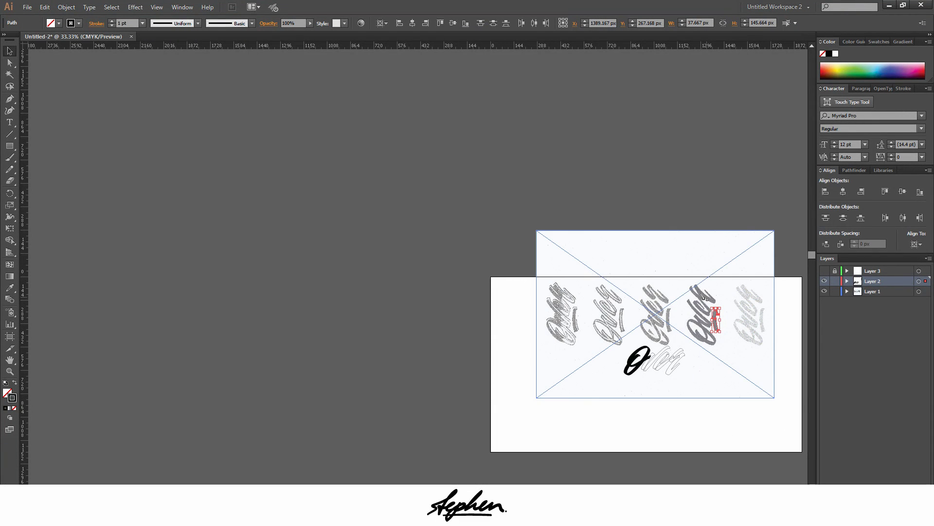
shift+click(695, 296)
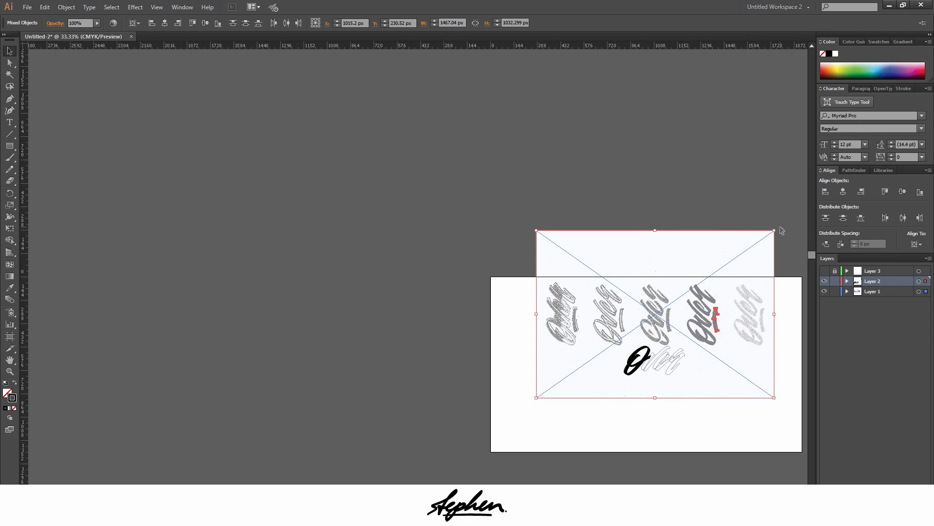
drag(778, 227, 714, 407)
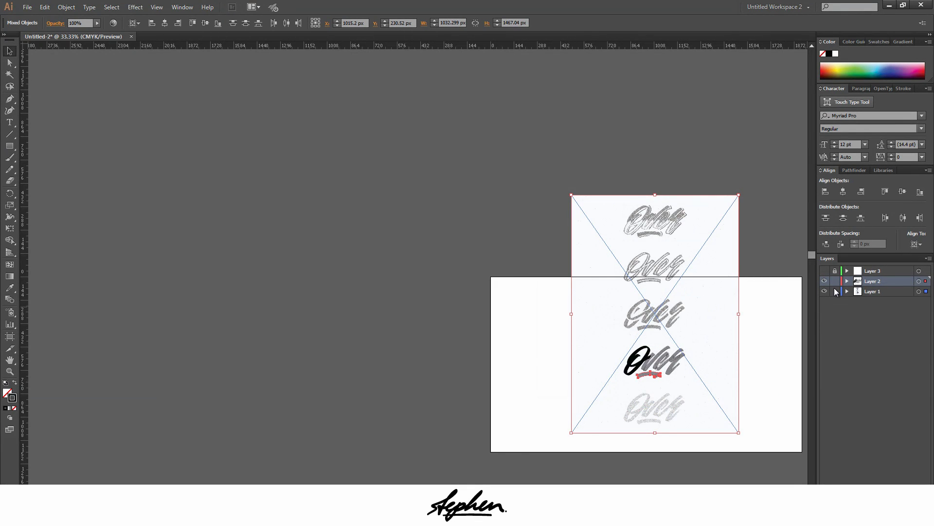
click(835, 292)
- Swap fill and stroke on the "ver" and underline outlines so they have a solid black fill without a stroke
click(648, 376)
key(ctrl+plus)
key(ctrl+plus)
key(ctrl+plus)
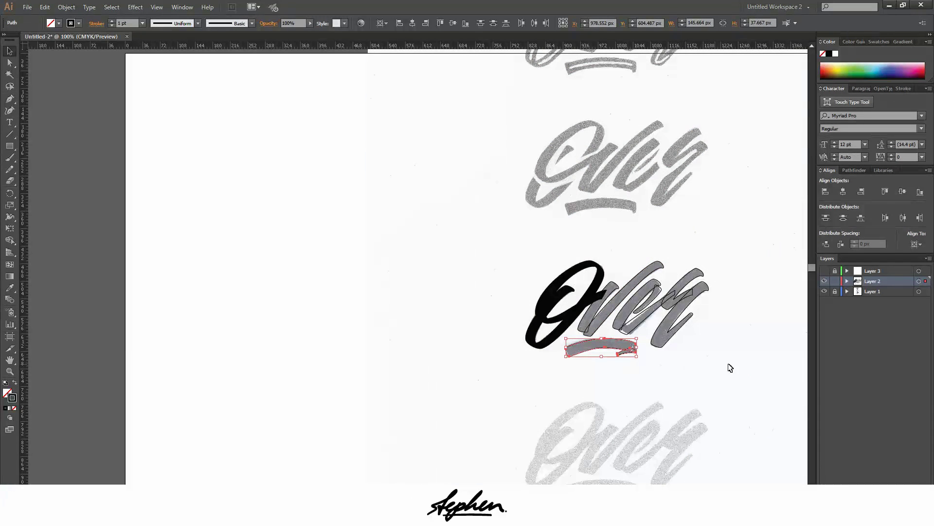
click(695, 386)
drag(707, 382, 583, 313)
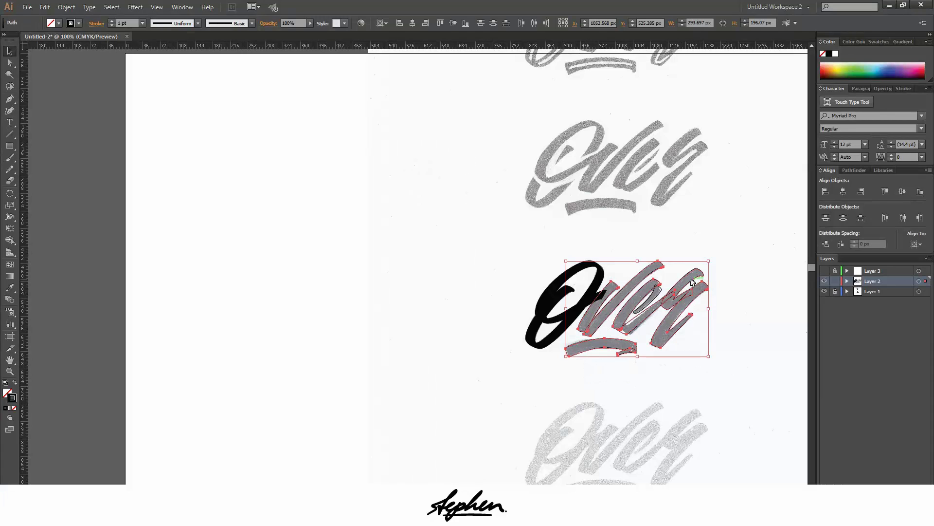
click(14, 384)
click(440, 447)
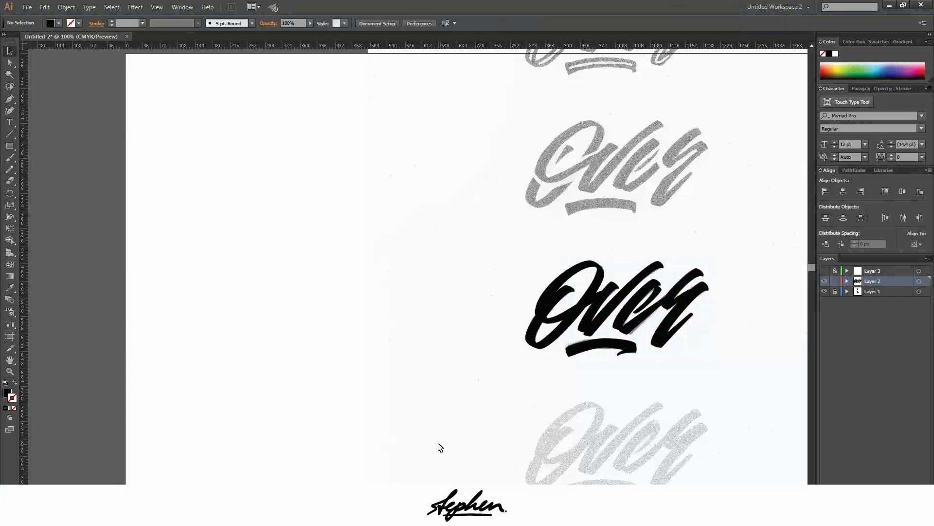
- Hide Layer 1 with the scan so only the black vector lettering remains on the artboard
scroll(483, 428, down, 2)
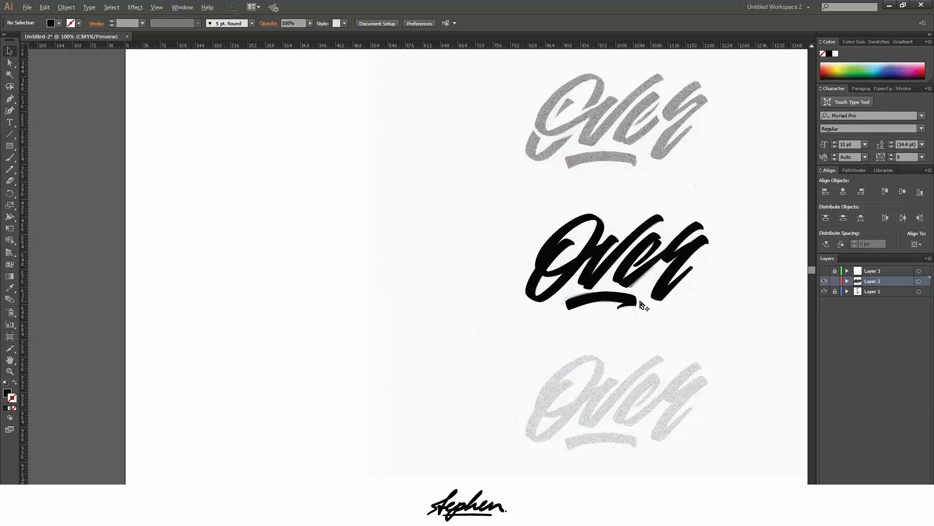
scroll(640, 304, up, 1)
click(823, 291)
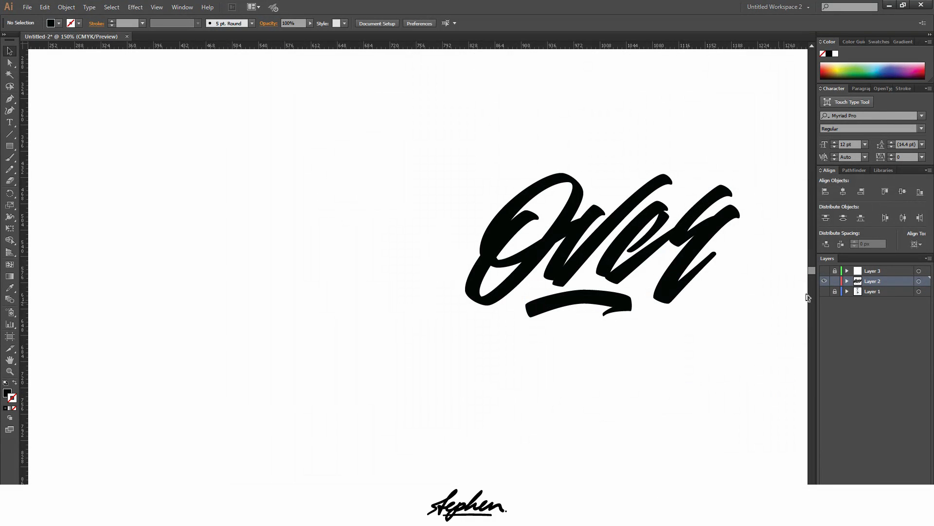
- Select all strokes of the v, e and r and move them about 3 px left towards the O
scroll(716, 302, up, 1)
scroll(677, 314, up, 1)
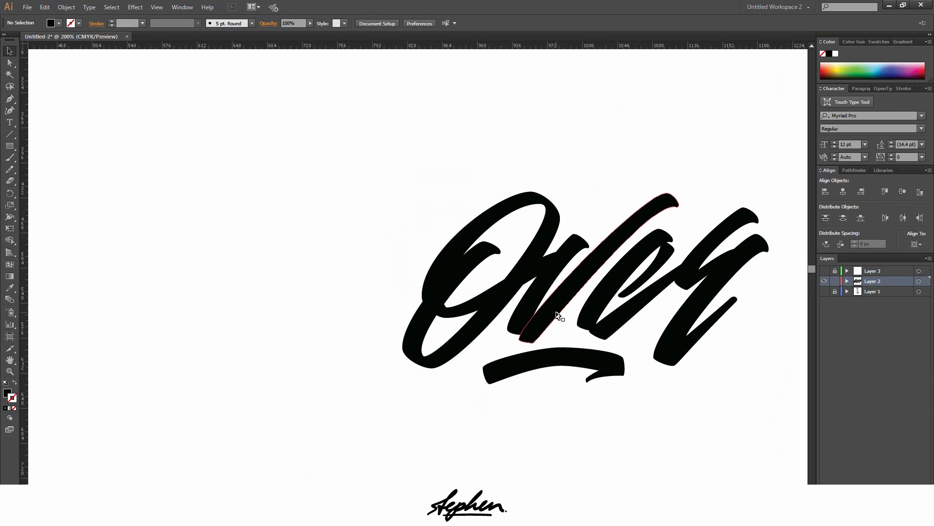
click(532, 307)
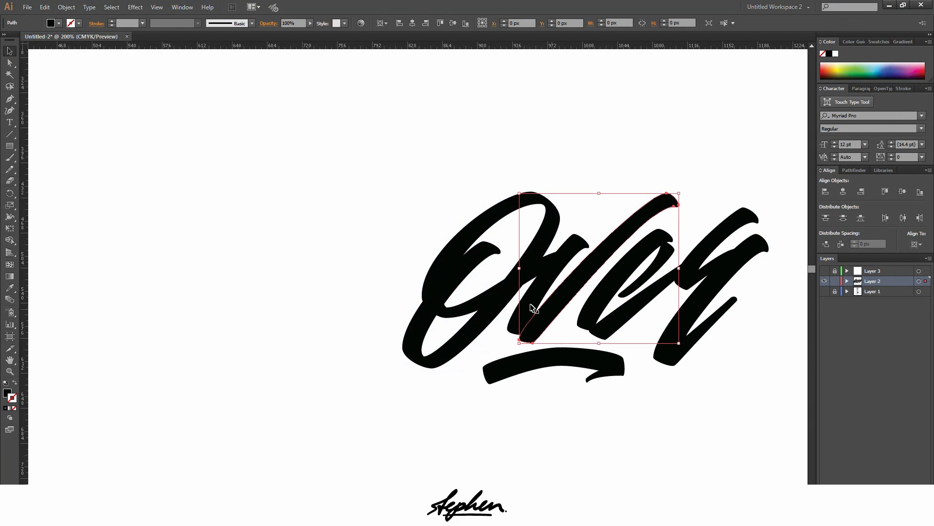
shift+click(532, 307)
shift+click(594, 320)
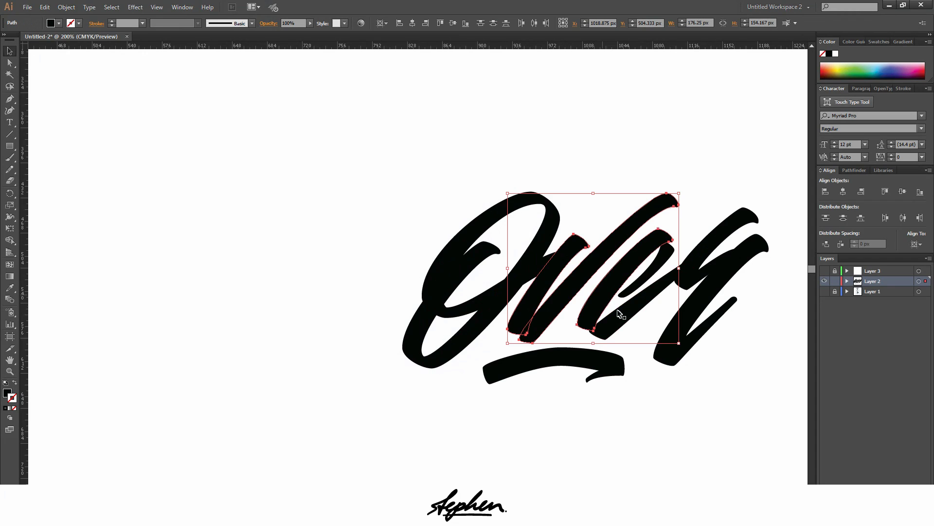
shift+click(637, 311)
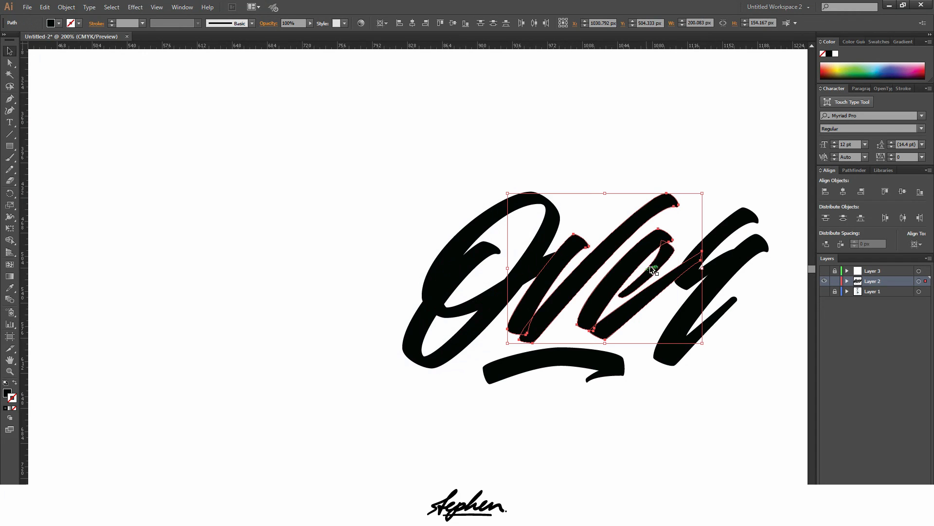
shift+click(725, 239)
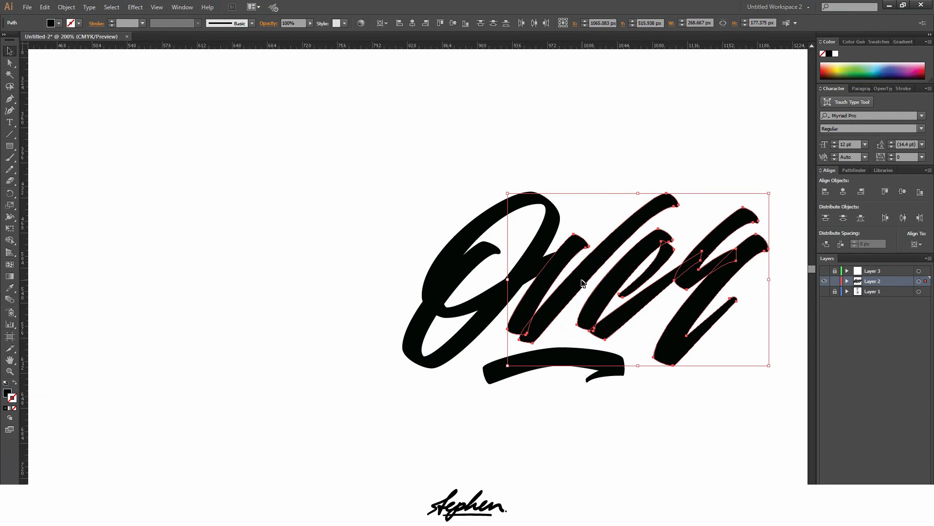
drag(580, 281, 578, 281)
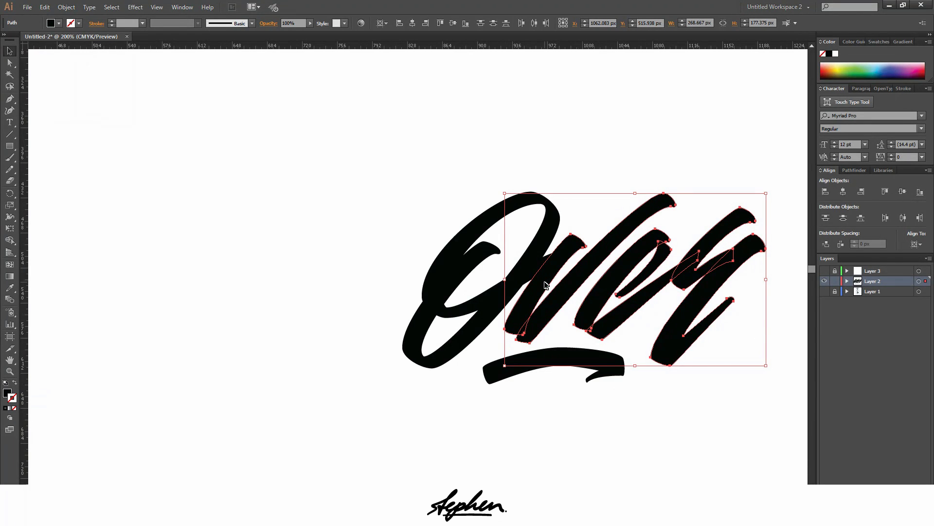
- Remove the v from the selection and move the e and r about 8 px left, closer to the v
shift+click(549, 305)
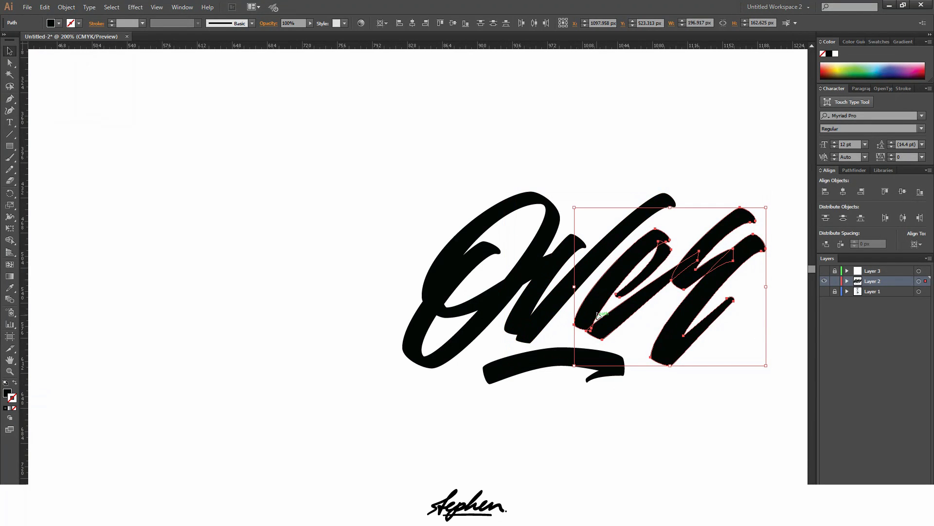
drag(596, 313, 589, 310)
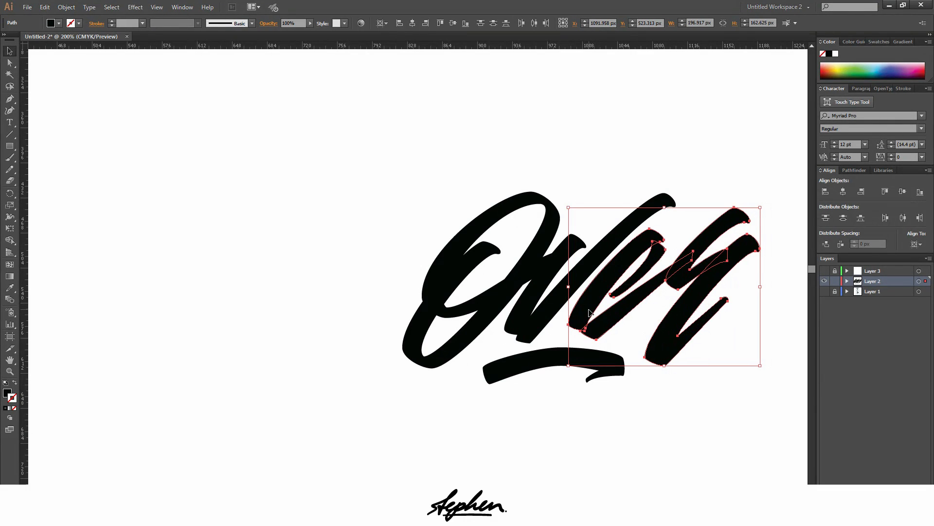
key(Left)
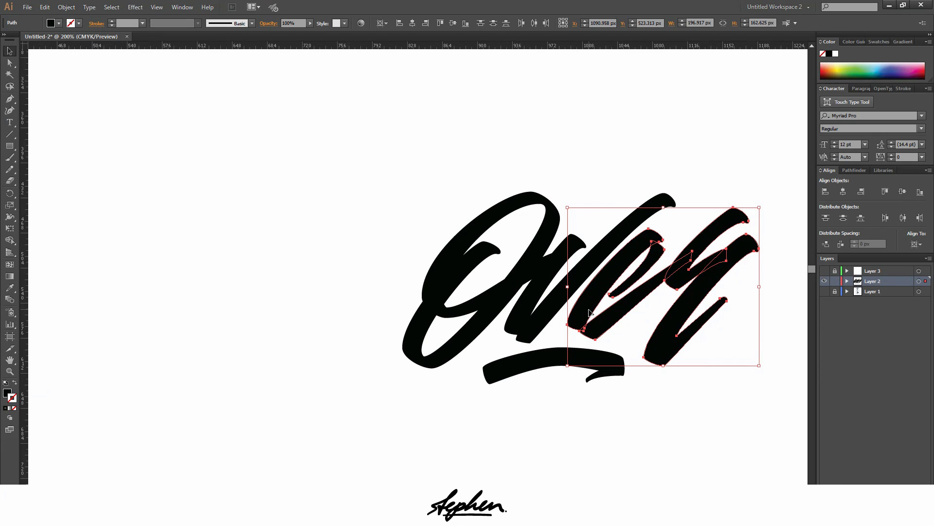
key(Left)
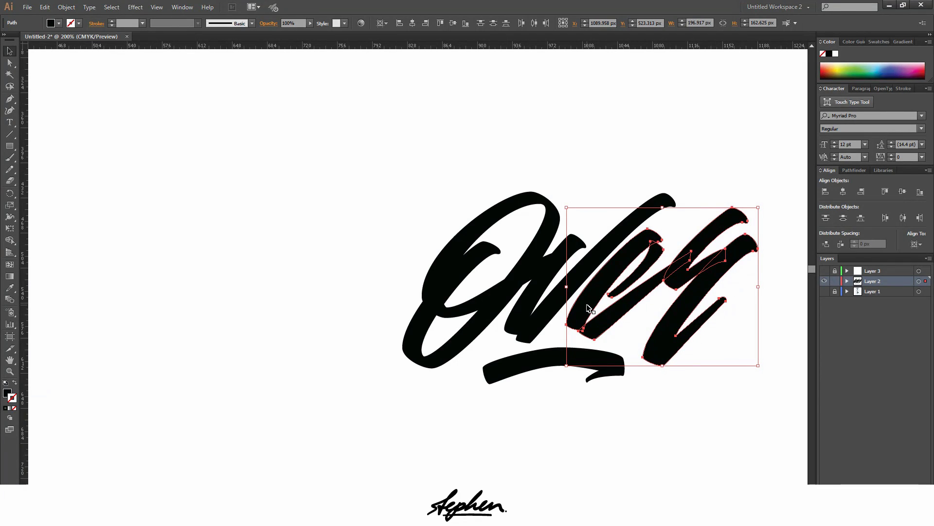
- Remove the e's strokes from the selection and nudge the r about 11 px left to tighten its gap to the e
shift+click(590, 311)
shift+click(639, 281)
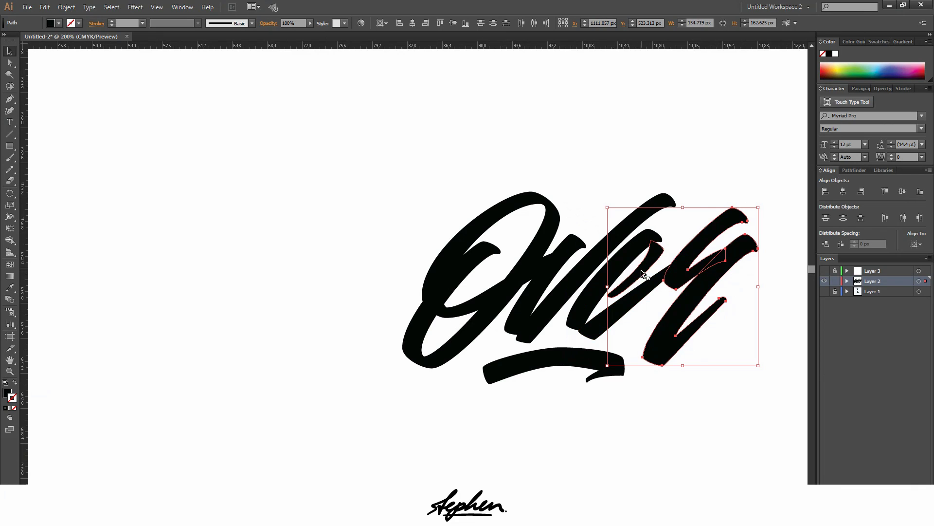
shift+click(643, 273)
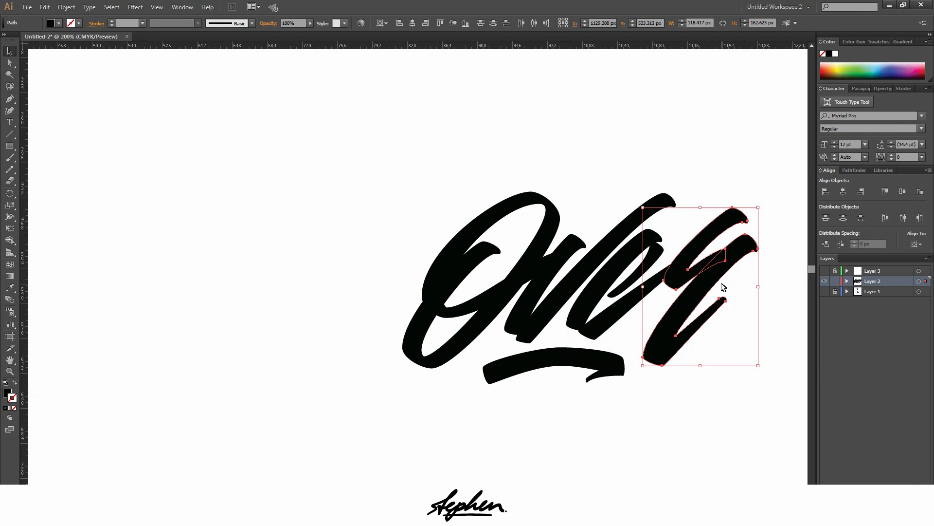
key(shift+Left)
key(shift+Left)
key(shift+Right)
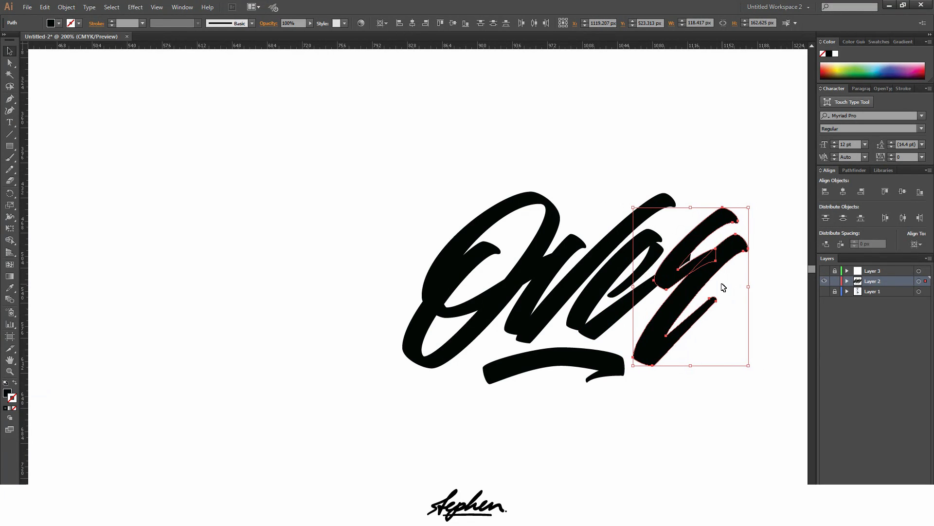
key(Right)
key(Right)
key(Left)
key(Left)
key(Left)
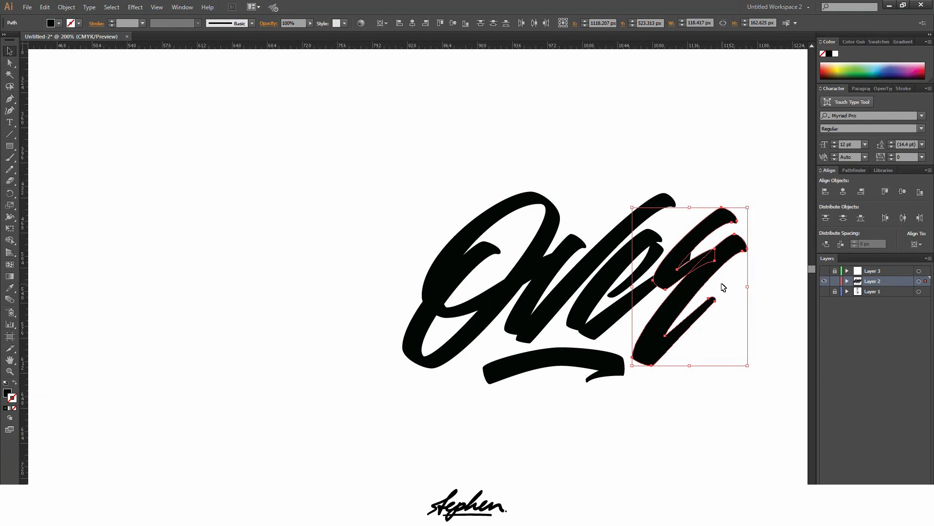
- Pull the two end anchors of the e's diagonal exit stroke back inside the r's first stroke, and fine-tune the lower anchor's handle
click(653, 294)
key(ctrl+plus)
key(ctrl+plus)
key(ctrl+plus)
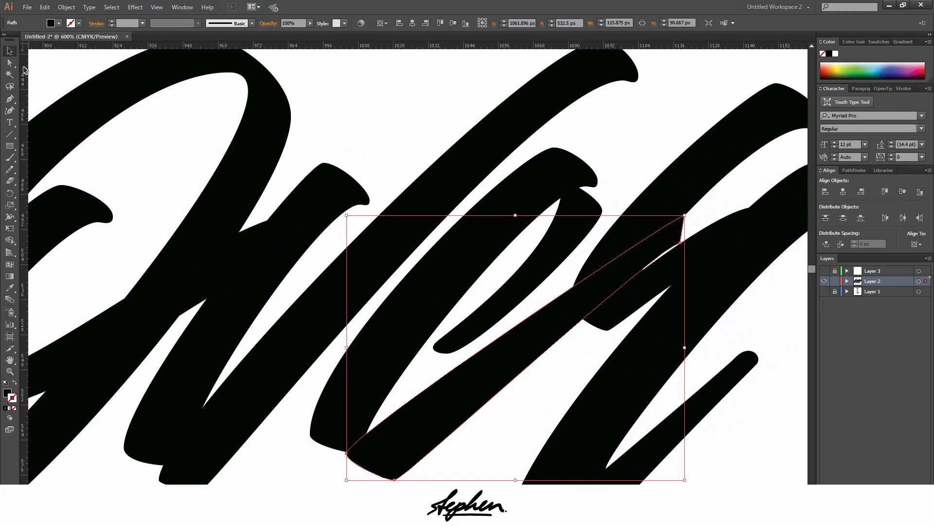
click(12, 64)
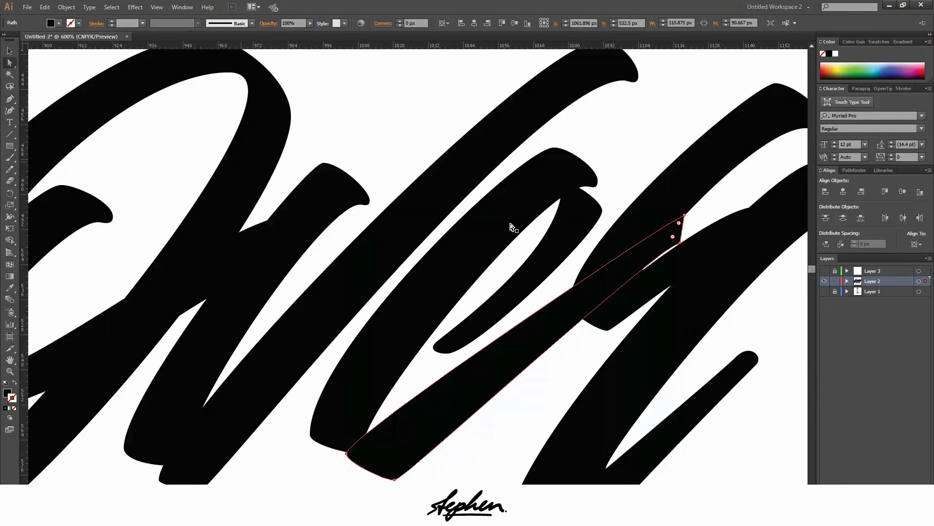
click(681, 242)
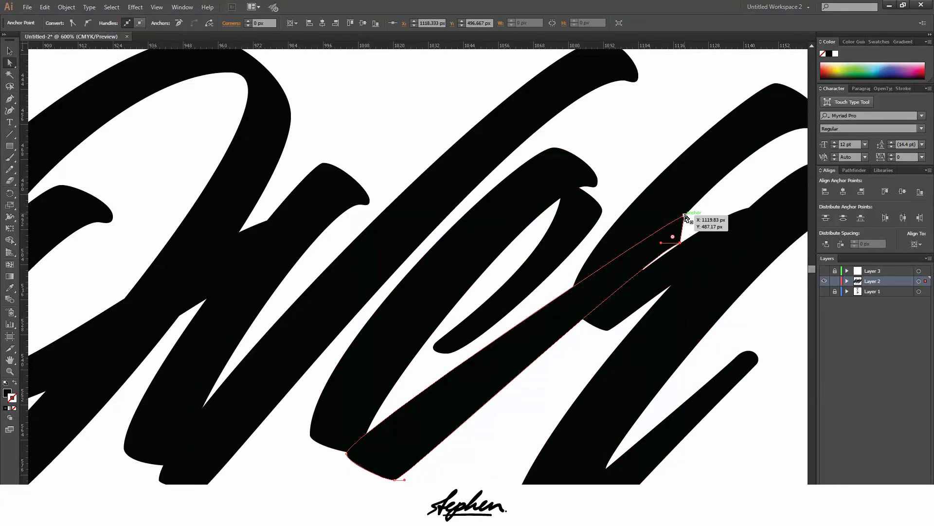
shift+click(685, 215)
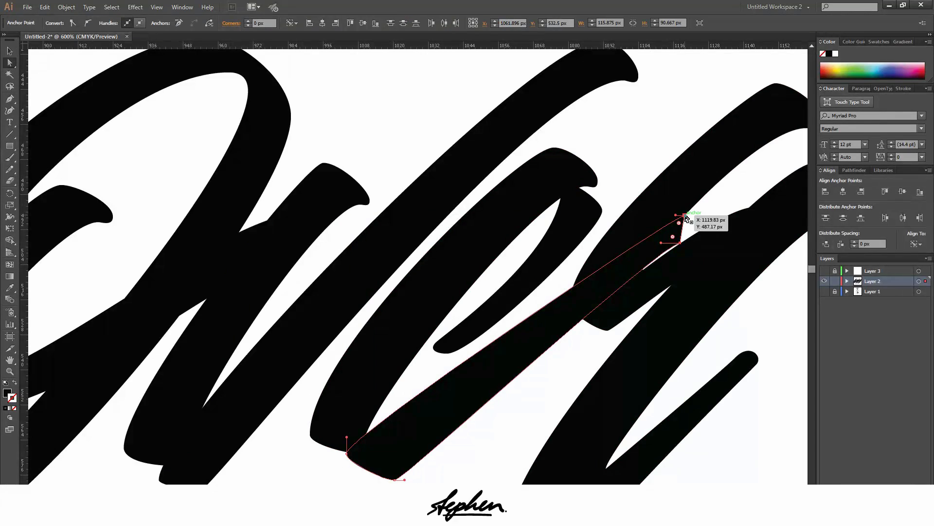
drag(686, 219, 638, 245)
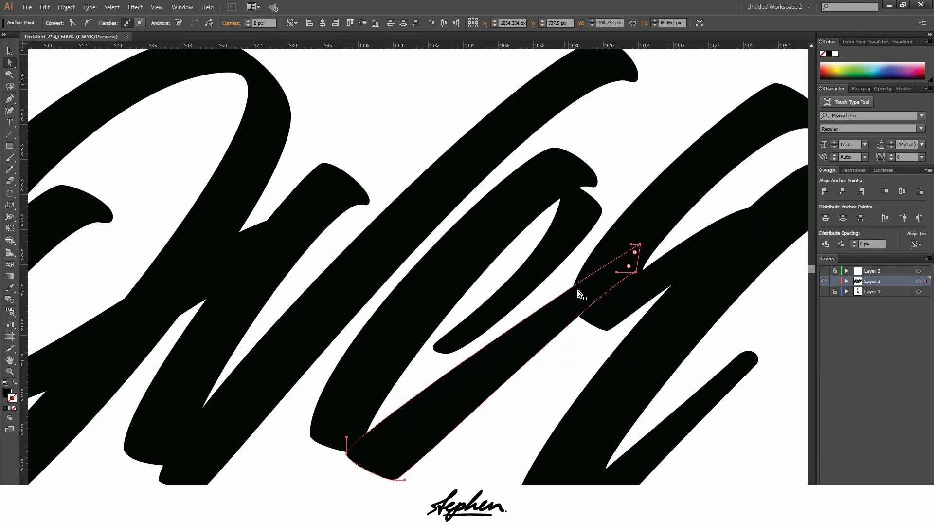
click(623, 273)
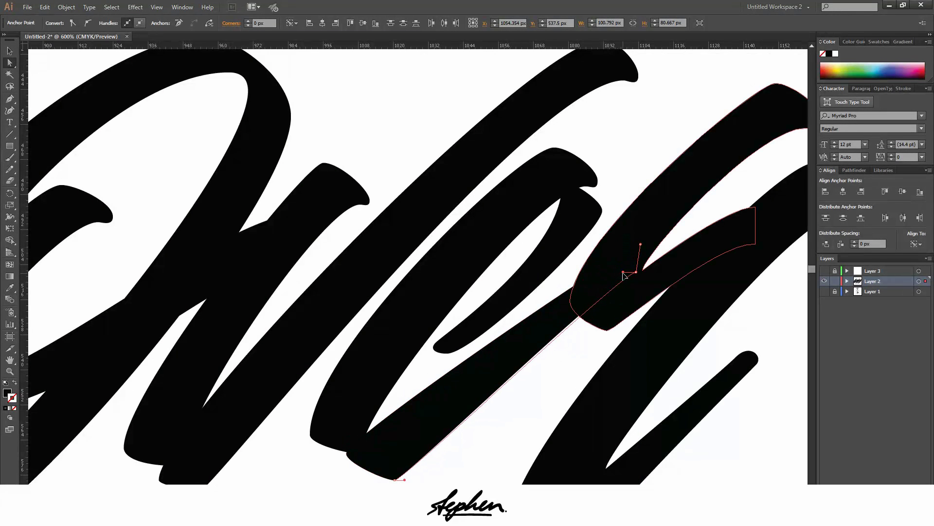
drag(623, 273, 618, 273)
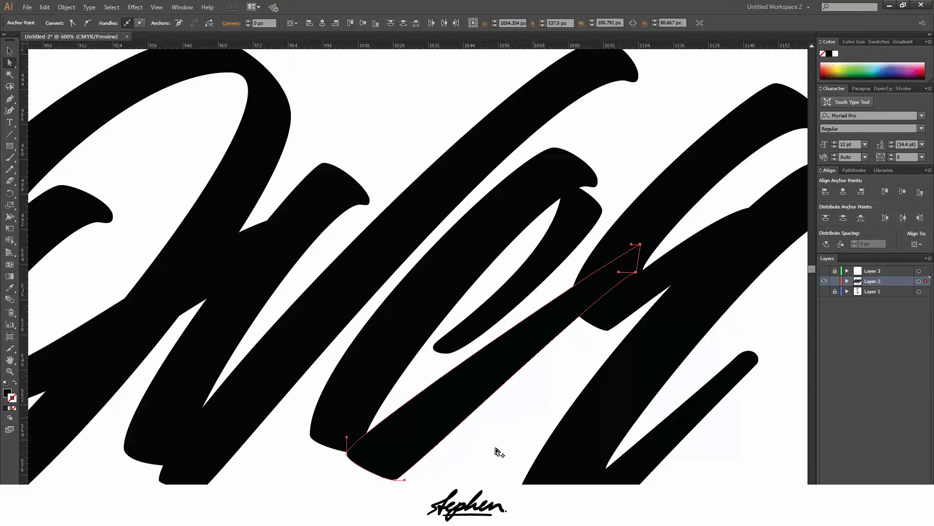
- Aim the foot handle of the e's exit stroke along its upper edge, lower the upper end anchor, and move the lower-left anchor slightly down-right
click(346, 440)
drag(351, 438, 394, 412)
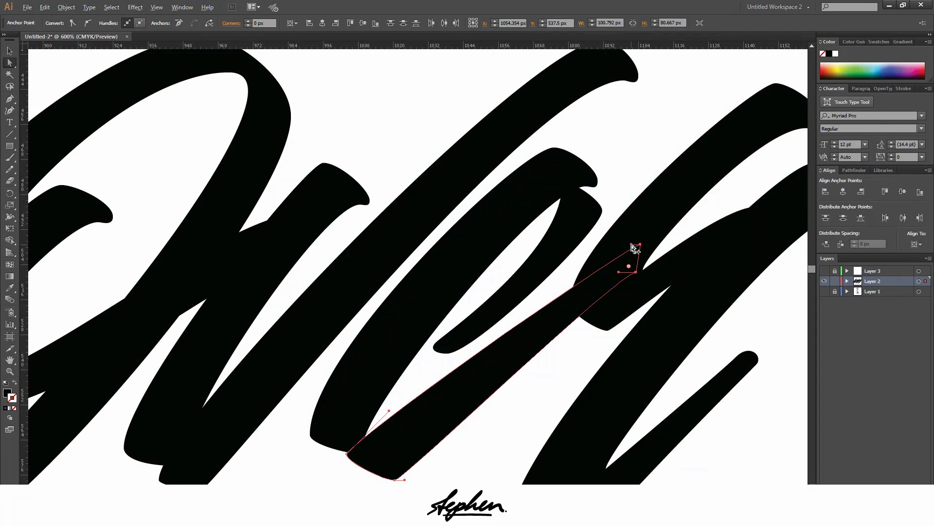
mouse_move(635, 253)
mouse_down()
mouse_move(619, 249)
mouse_move(641, 253)
mouse_up()
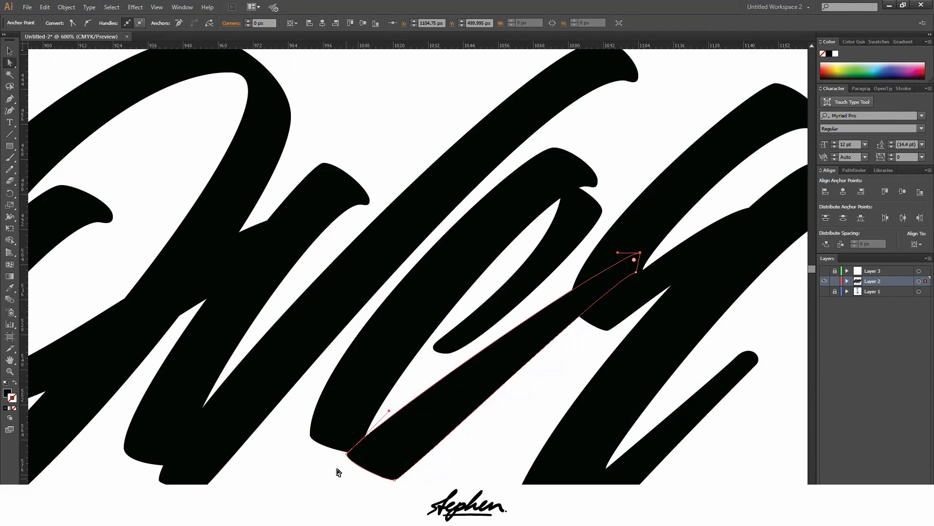
drag(347, 456, 357, 461)
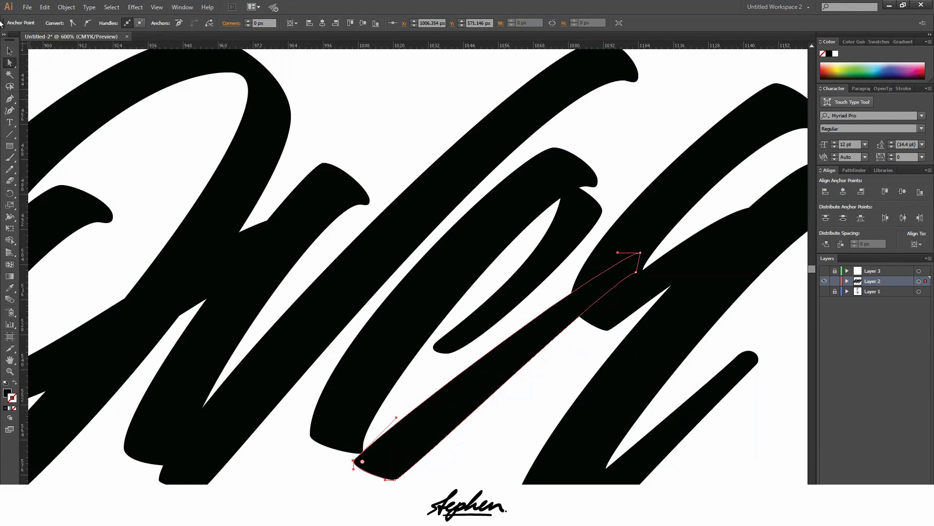
- Select the two foot anchors of the e's exit stroke and move them up-left to tuck them against the e's main stroke
click(10, 51)
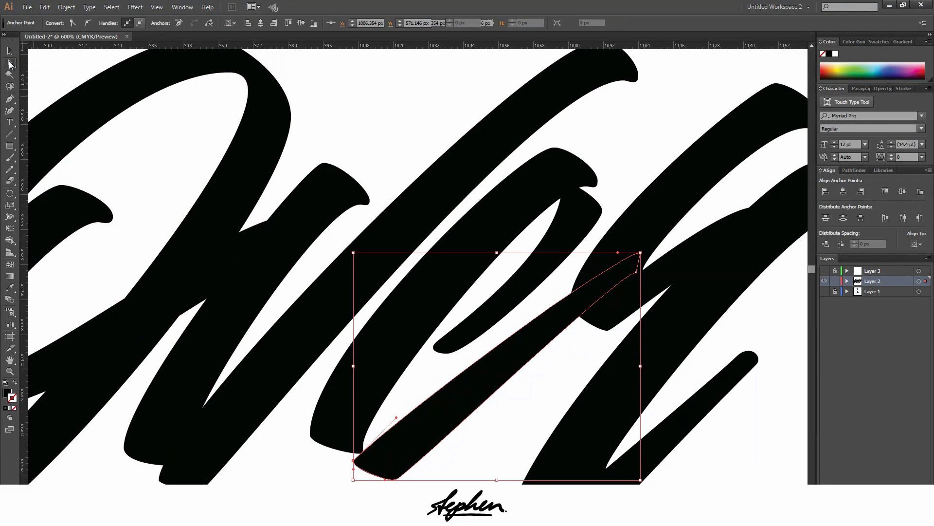
click(10, 63)
click(354, 462)
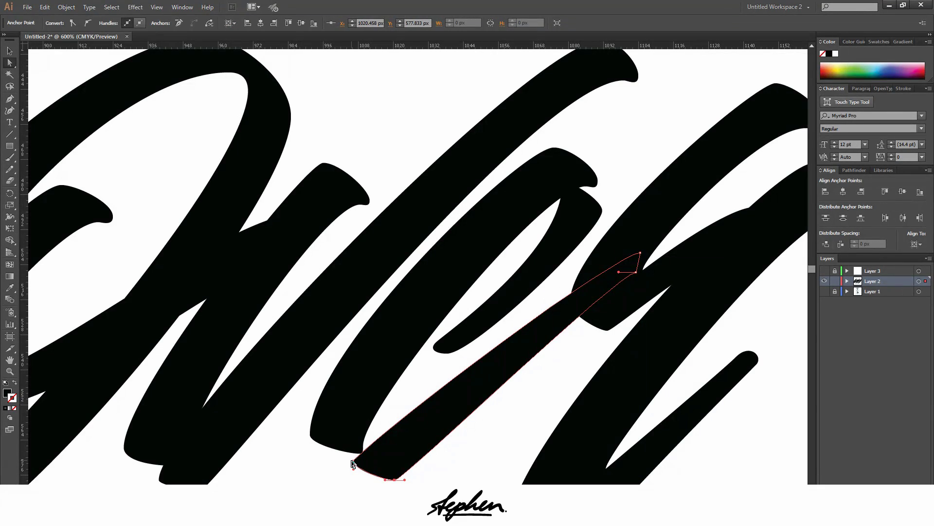
drag(356, 462, 343, 455)
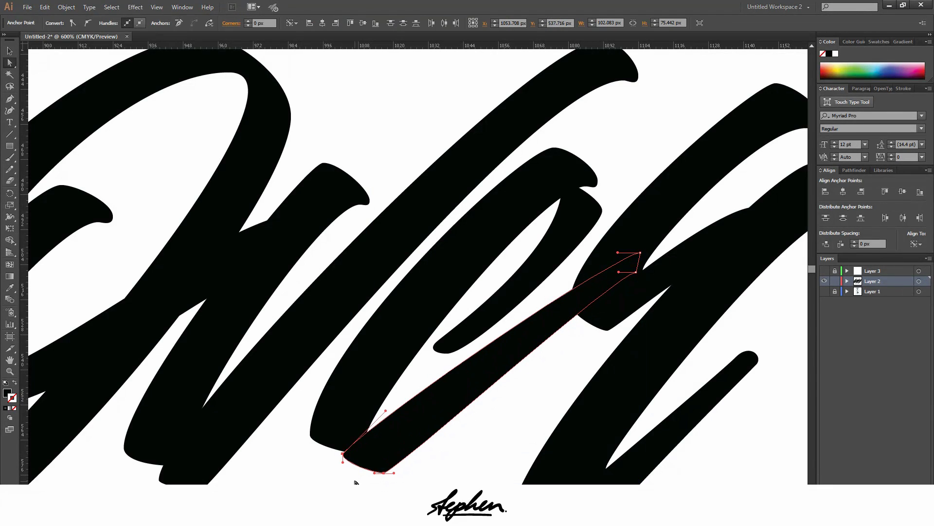
click(355, 483)
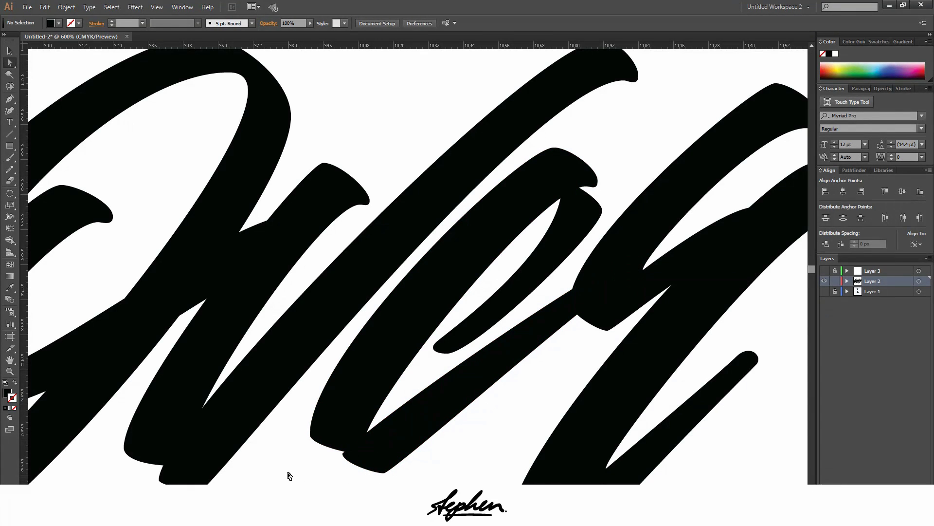
- Move the two end anchors of the r's first stroke up-right into the head of its second stroke to smooth the join
scroll(285, 472, down, 3)
scroll(277, 461, down, 2)
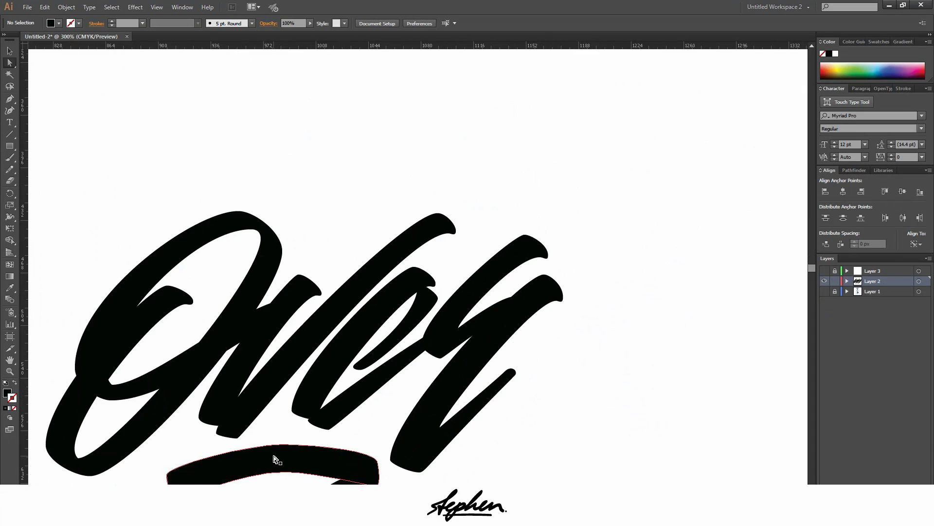
scroll(273, 458, down, 1)
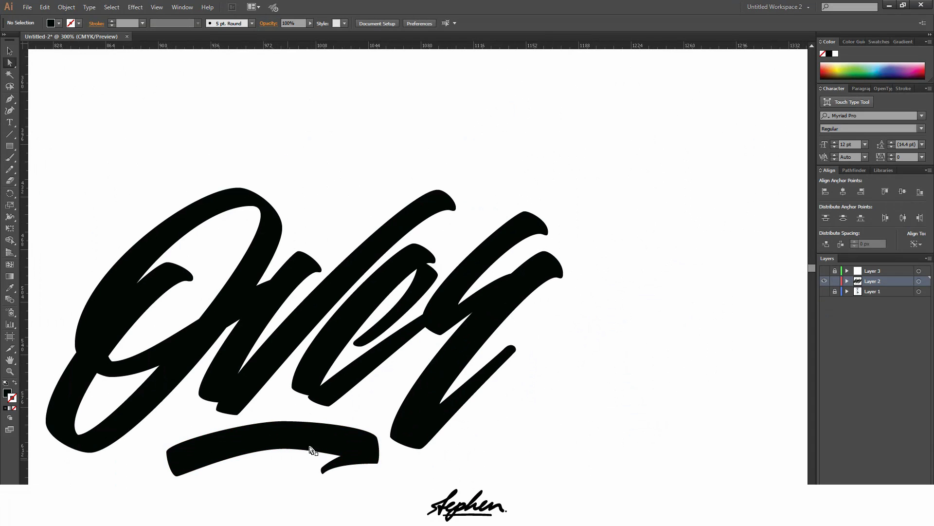
scroll(513, 279, up, 3)
click(476, 286)
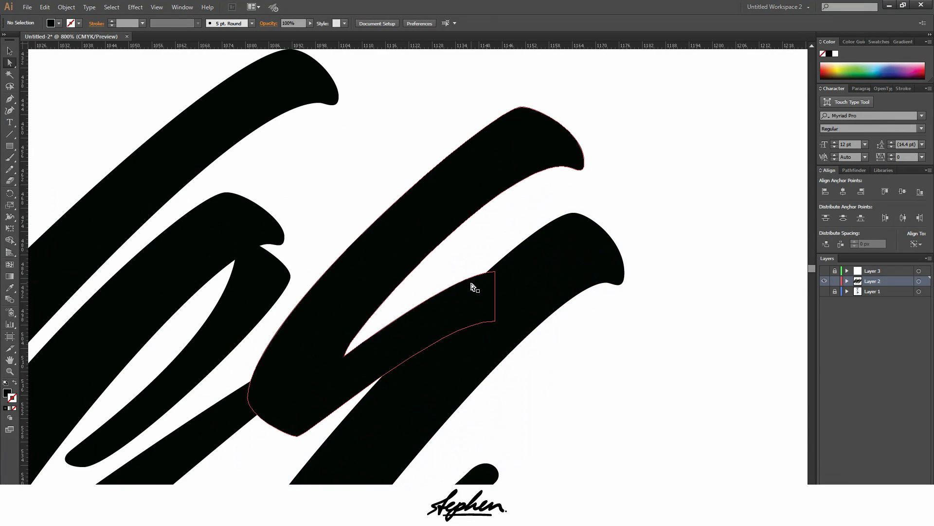
click(492, 240)
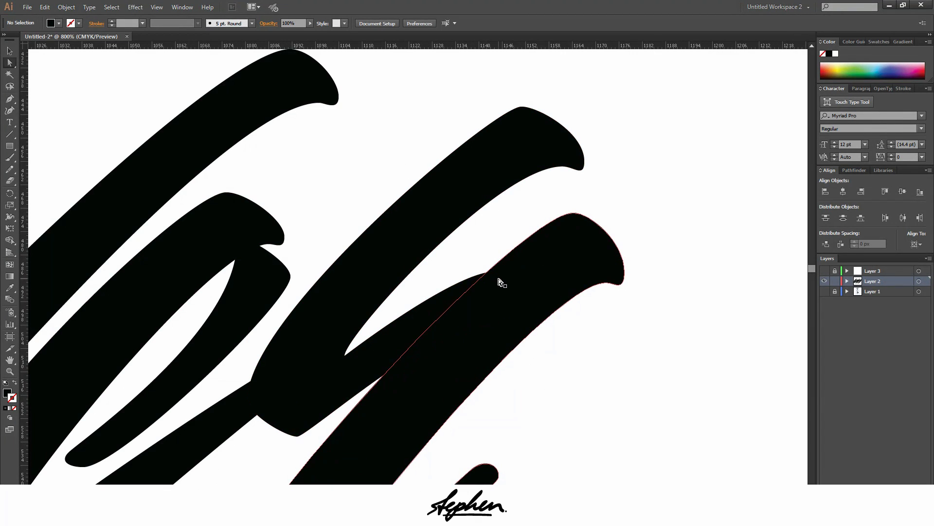
click(457, 296)
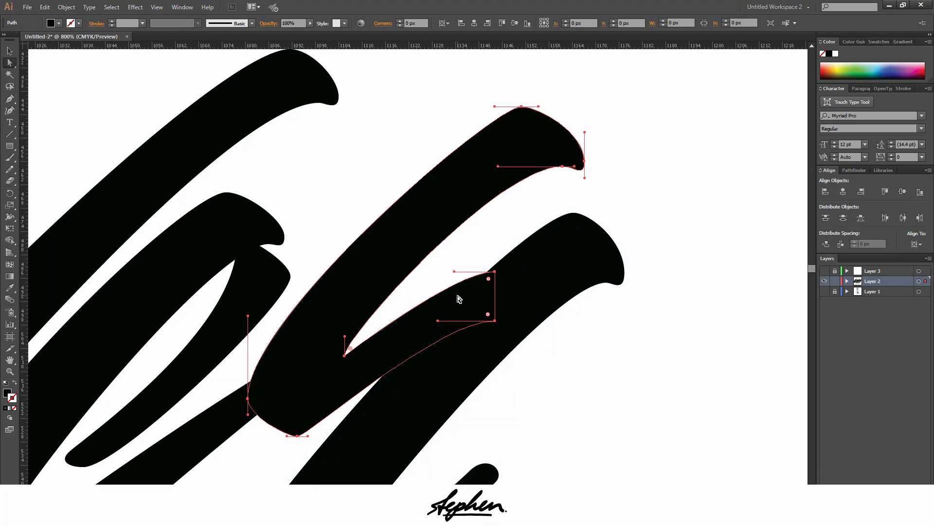
click(494, 272)
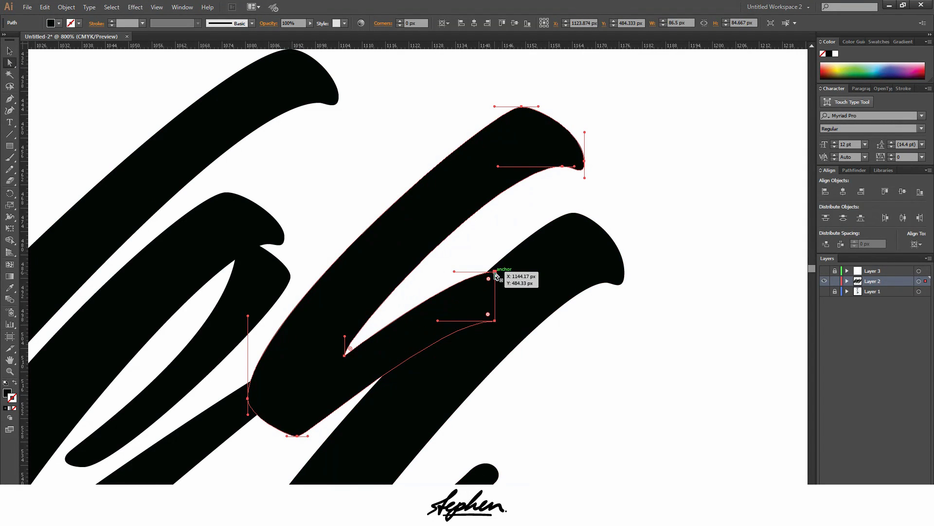
shift+click(496, 321)
drag(497, 272, 570, 216)
key(ctrl+z)
shift+click(557, 276)
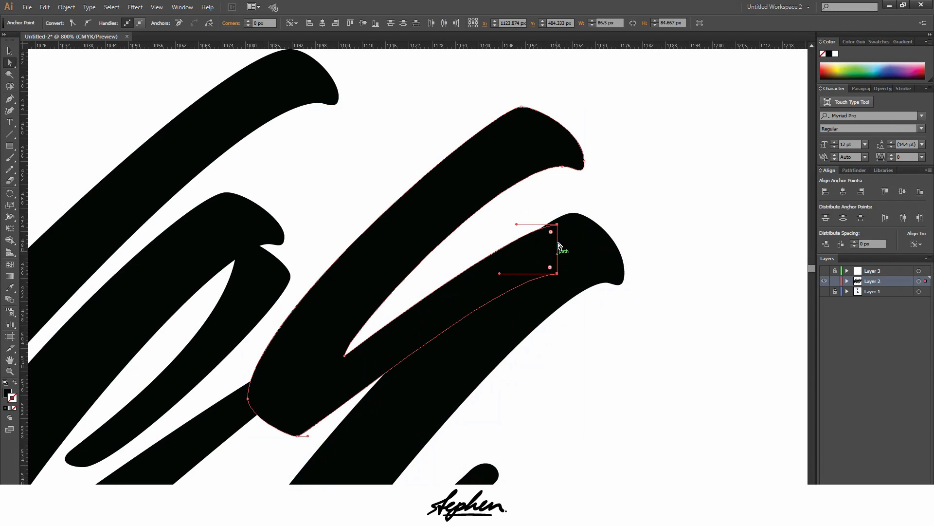
drag(560, 227, 571, 214)
click(630, 192)
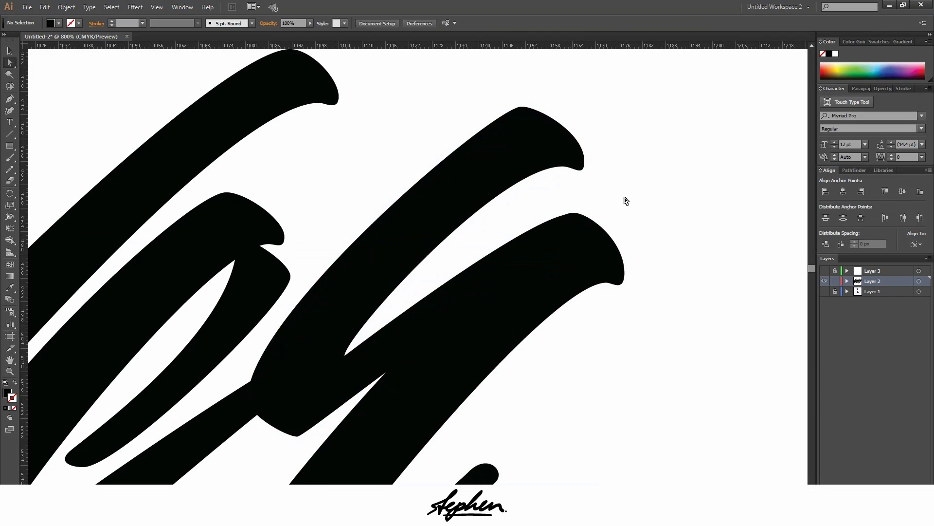
- Select both strokes of the underline swash beneath the lettering
scroll(705, 256, down, 3)
scroll(706, 256, down, 4)
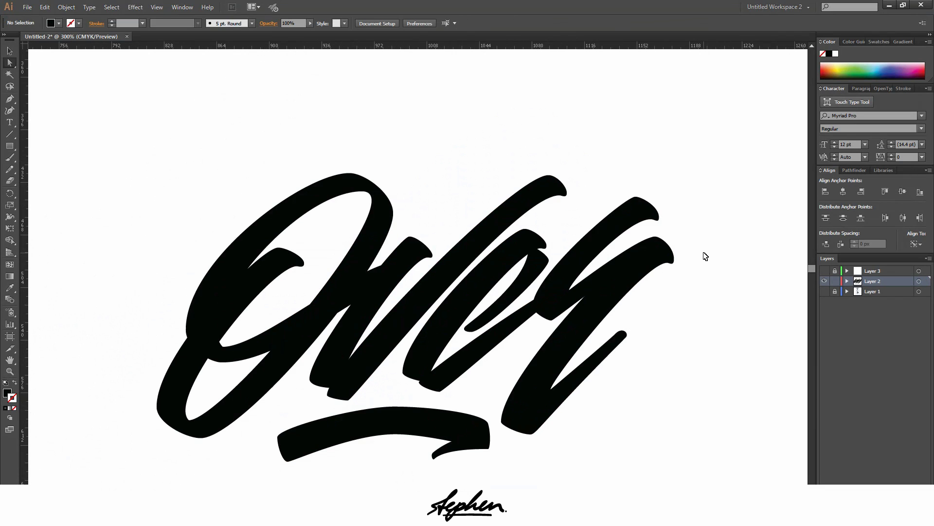
scroll(615, 322, up, 2)
scroll(615, 323, up, 1)
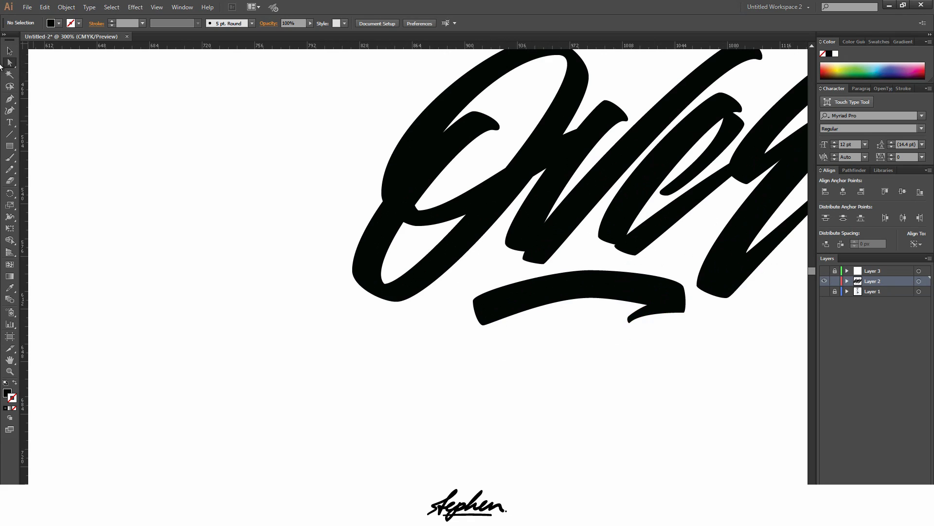
key(v)
drag(650, 339, 511, 286)
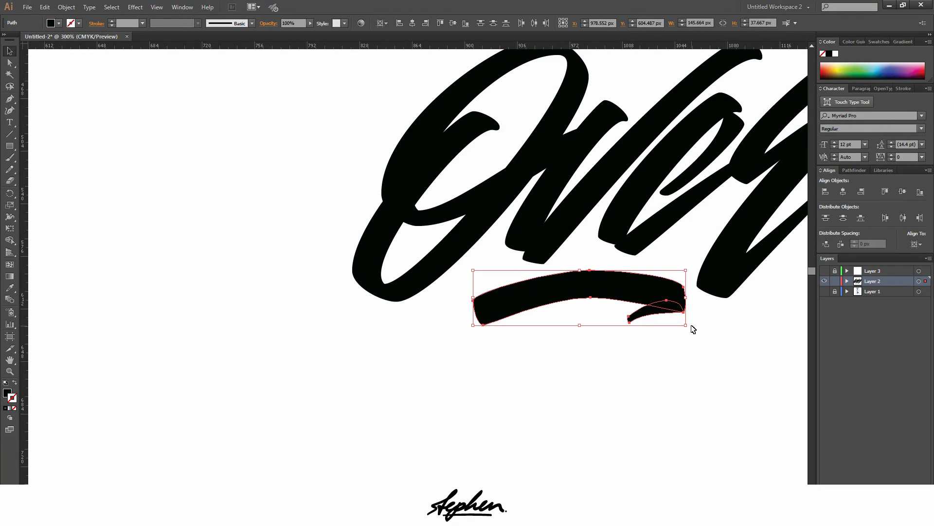
drag(695, 341, 590, 292)
- Select the whole lettering with its underline and move it to the artboard's upper-left corner
scroll(217, 174, down, 5)
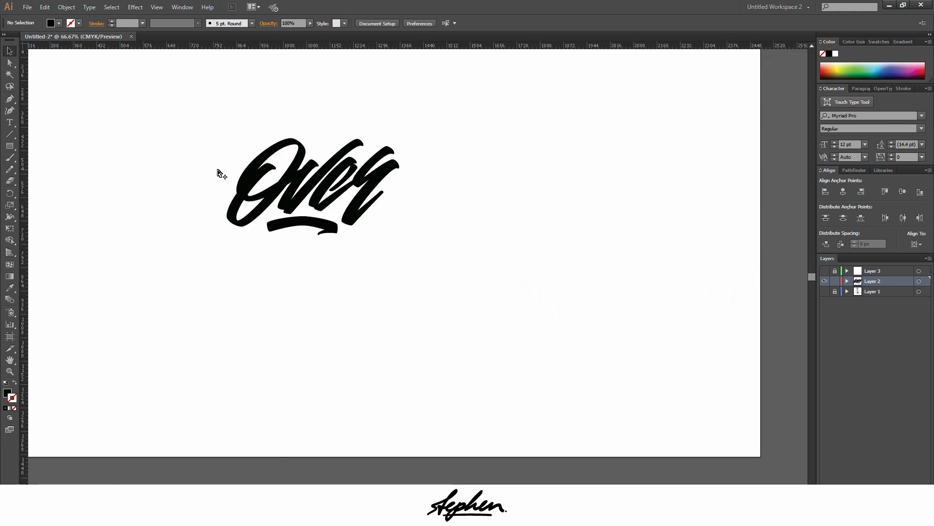
scroll(217, 173, down, 1)
scroll(131, 148, up, 2)
scroll(161, 155, up, 1)
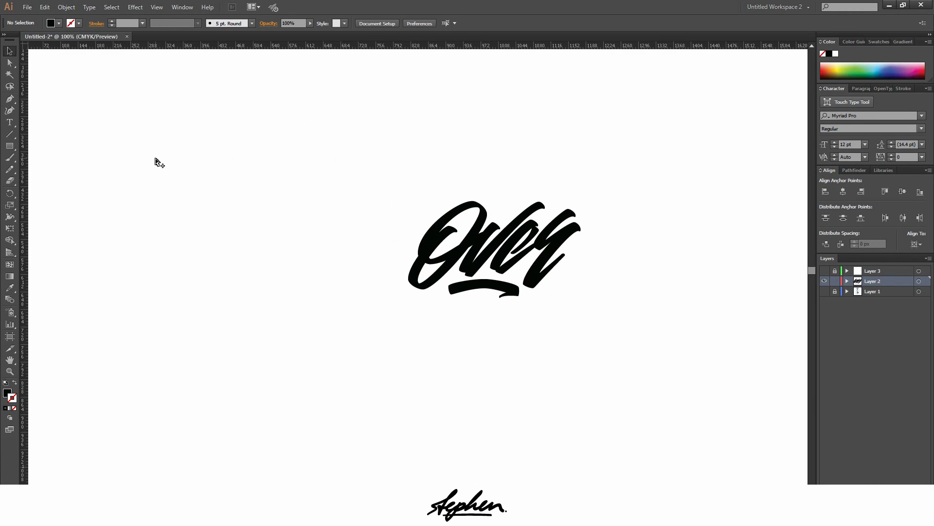
scroll(156, 163, down, 1)
scroll(156, 168, down, 1)
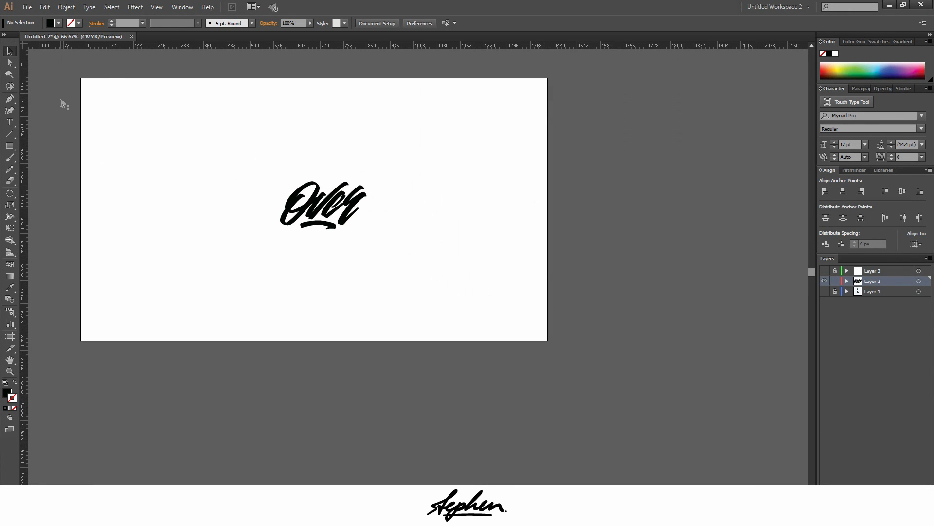
scroll(122, 169, up, 1)
scroll(122, 169, up, 2)
drag(286, 220, 528, 358)
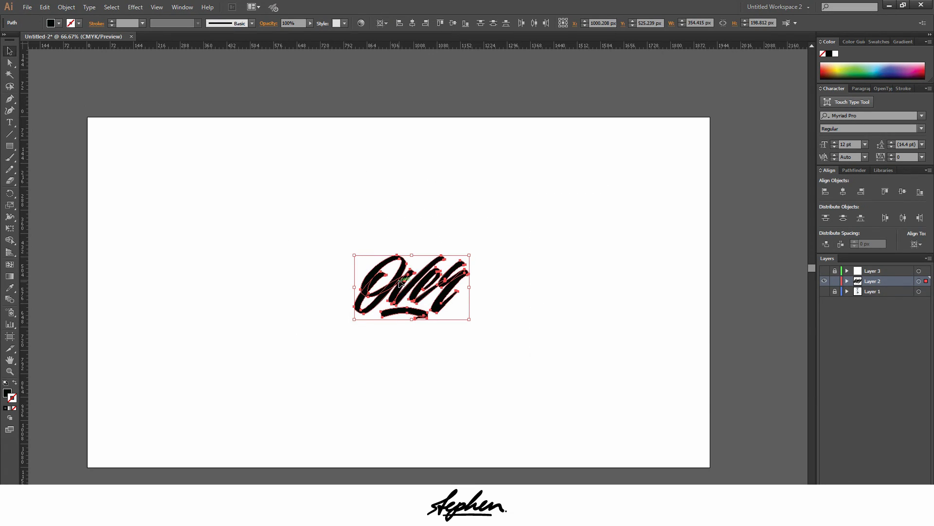
drag(404, 281, 161, 161)
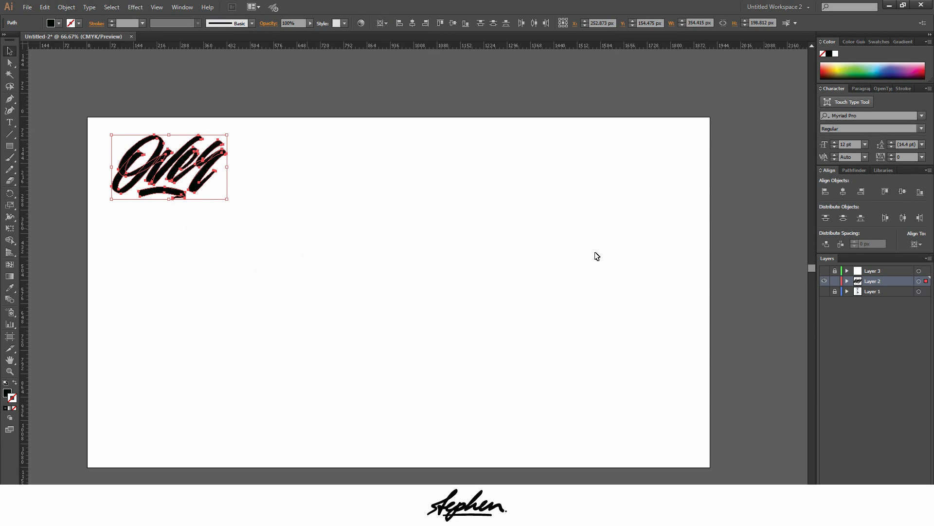
- Copy the selected lettering and lock Layer 2, keeping that layer visible
key(a)
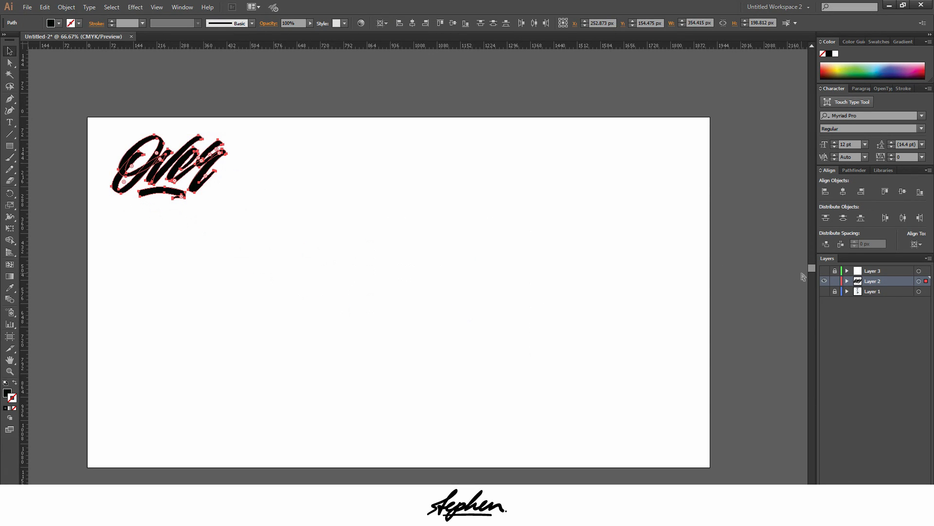
key(v)
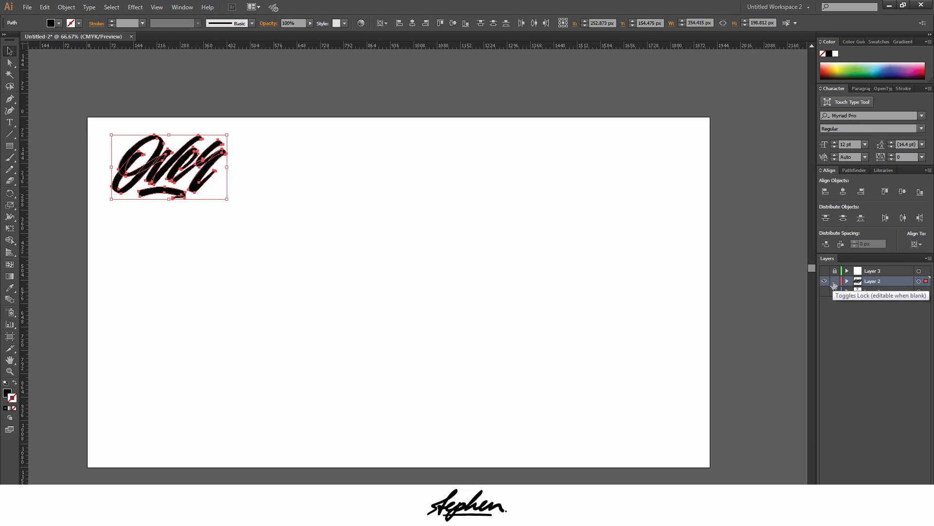
key(ctrl+shift+b)
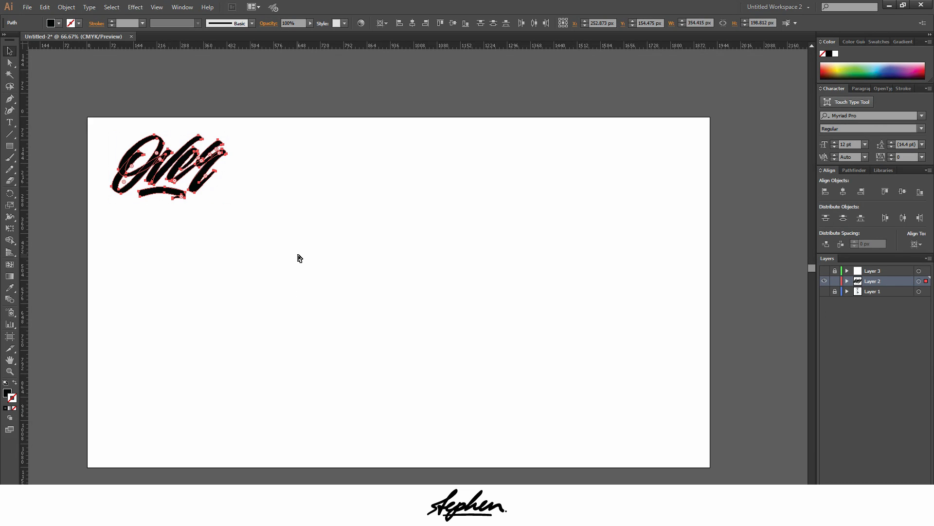
key(ctrl+shift+b)
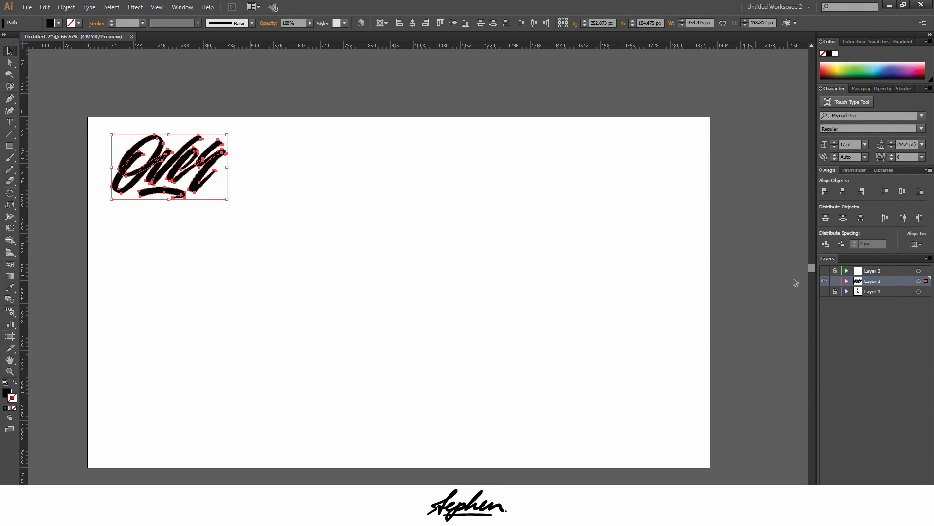
click(835, 281)
click(825, 281)
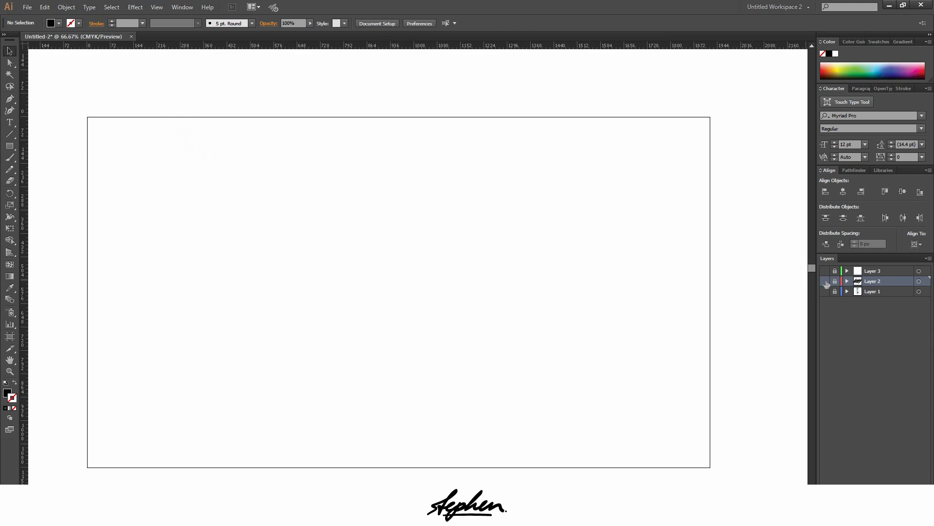
click(825, 282)
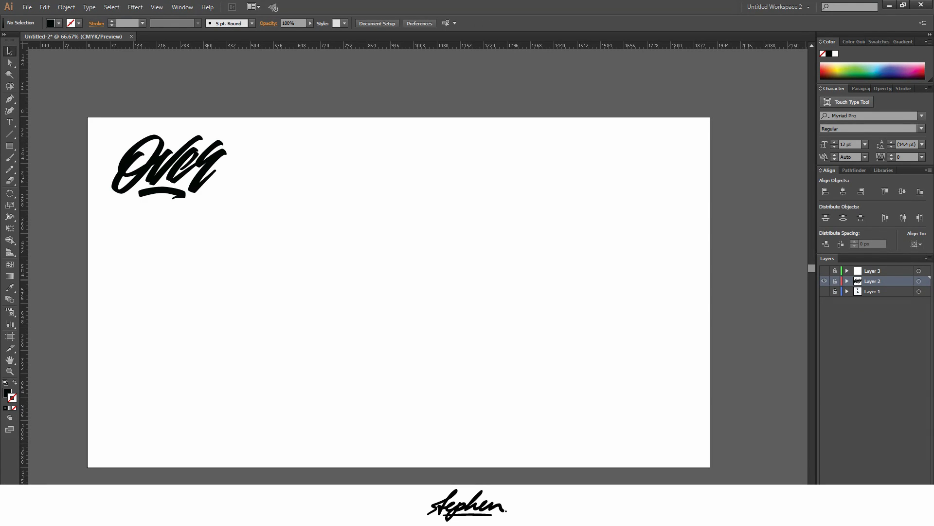
- Add a new layer above Layer 2, paste the lettering in place on it, and move the copy about 499 px right
click(901, 484)
key(ctrl+f)
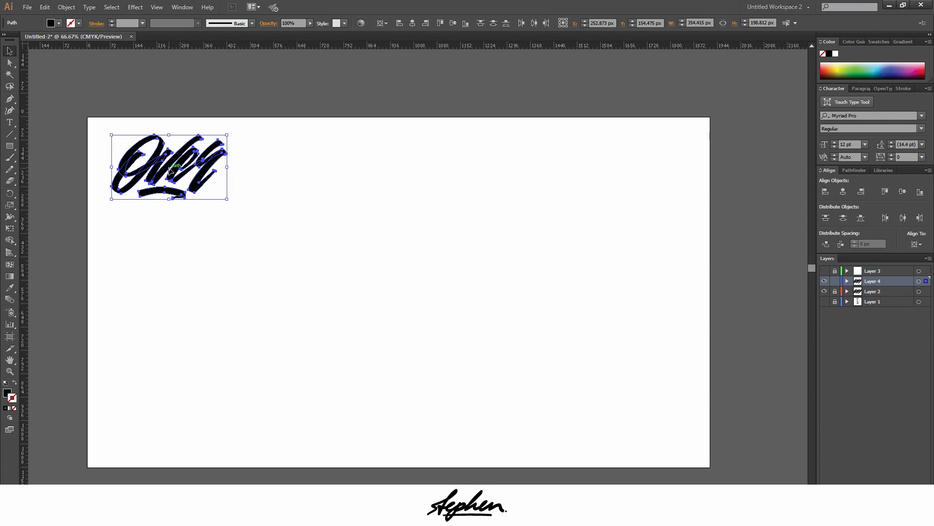
drag(171, 169, 331, 176)
- Merge all strokes of the copied lettering with the Pathfinder Unite operation
key(ctrl+equal)
key(ctrl+equal)
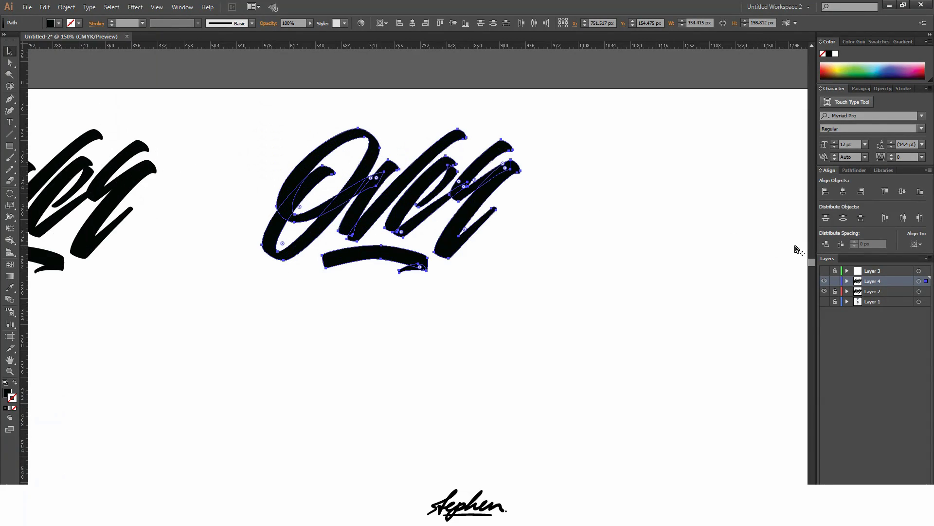
click(850, 170)
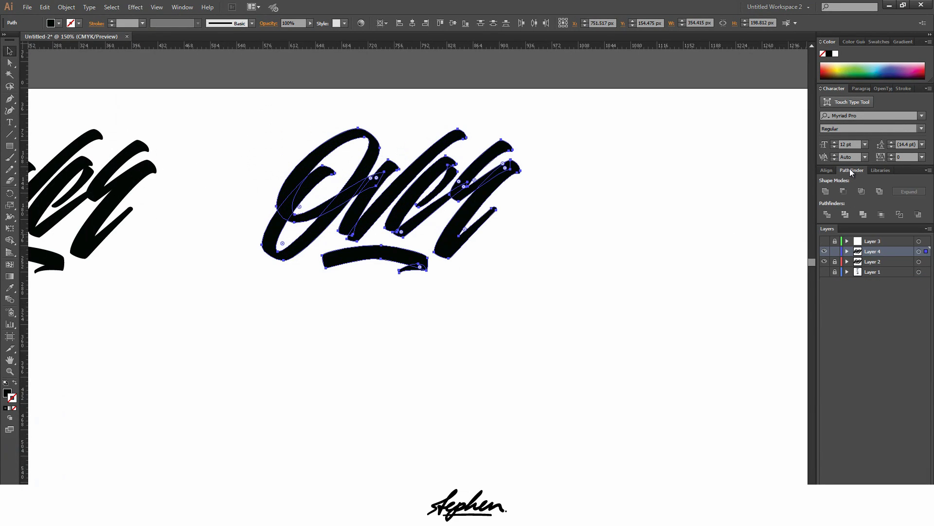
click(827, 192)
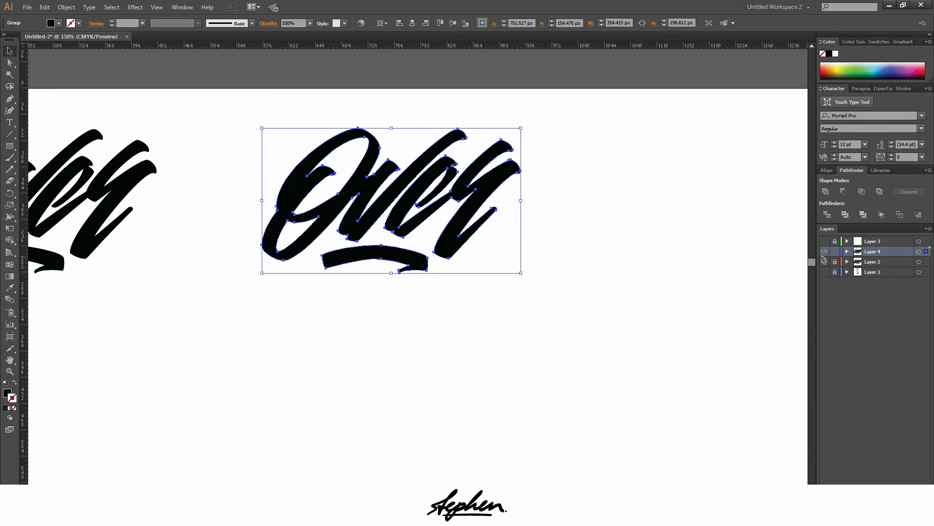
- Show Layer 2 and give the lower of Layer 4's two lettering groups a black 17 pt stroke
click(824, 262)
click(847, 252)
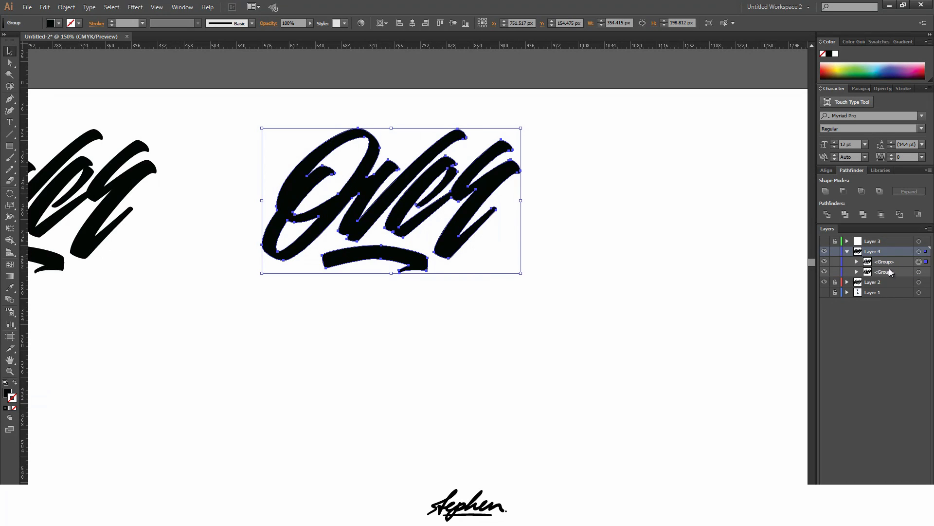
click(919, 272)
click(6, 407)
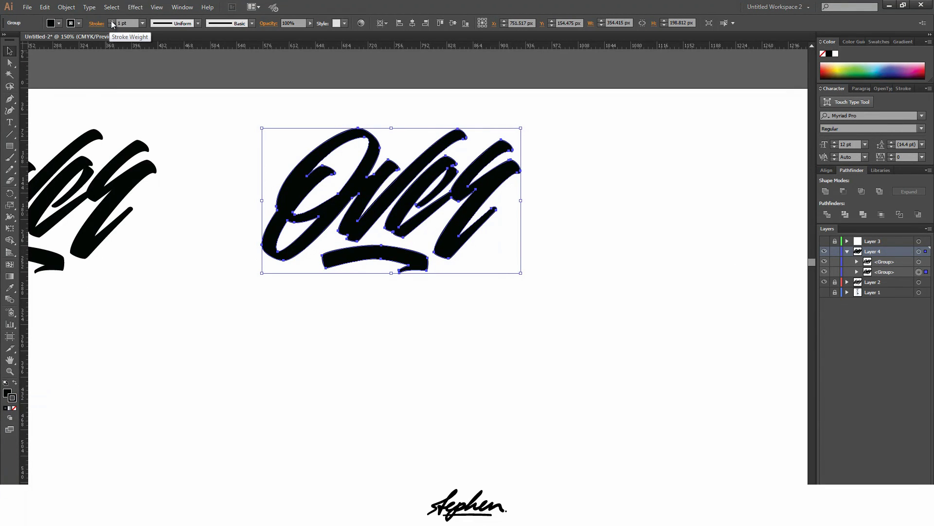
drag(111, 21, 111, 18)
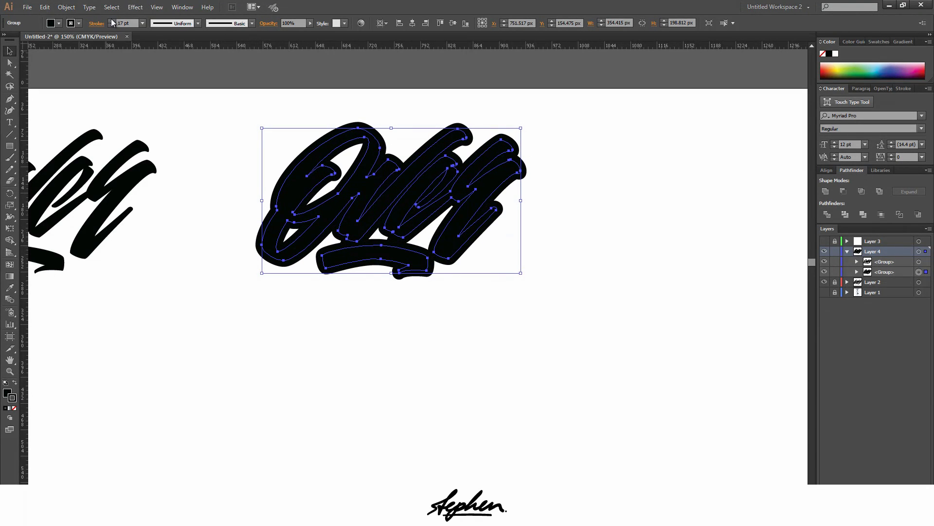
click(111, 19)
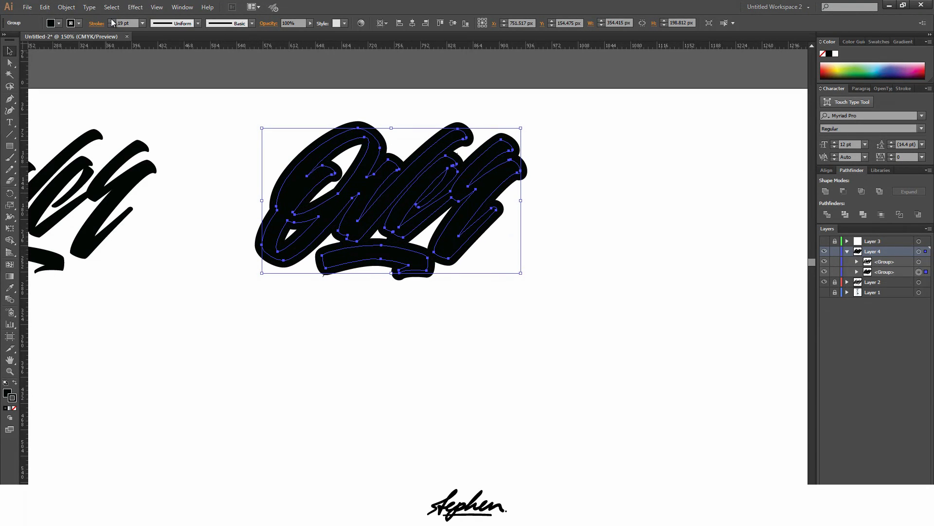
click(112, 23)
click(112, 24)
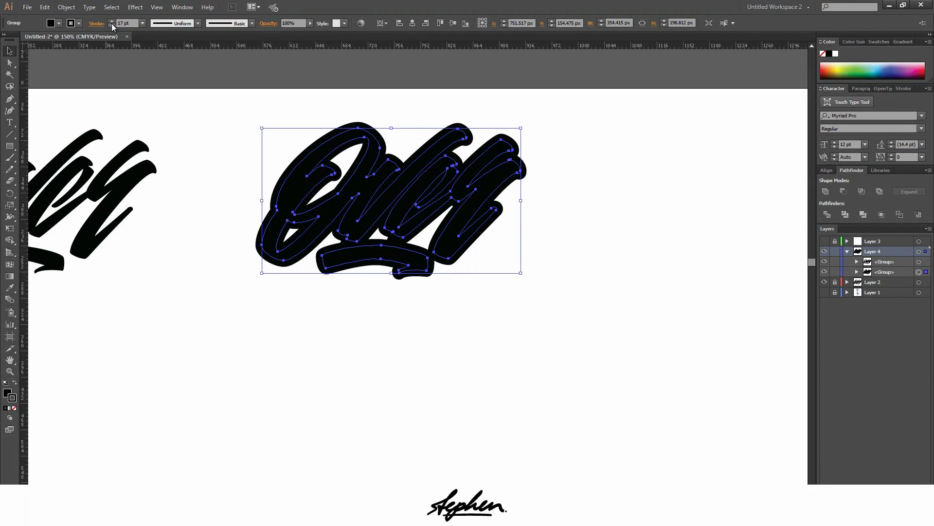
- Expand the stroked lettering's fill and stroke, merge it into one backing shape with Pathfinder Unite, and deselect it
click(66, 6)
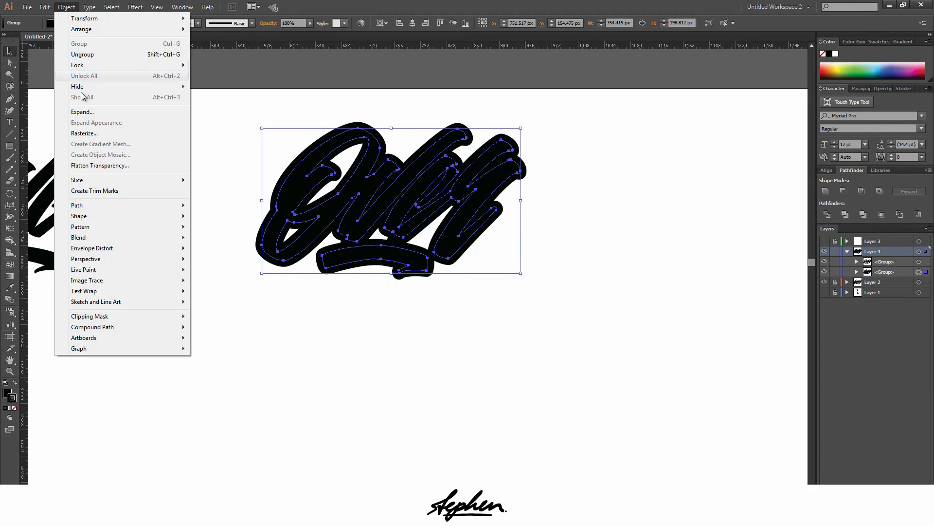
click(100, 114)
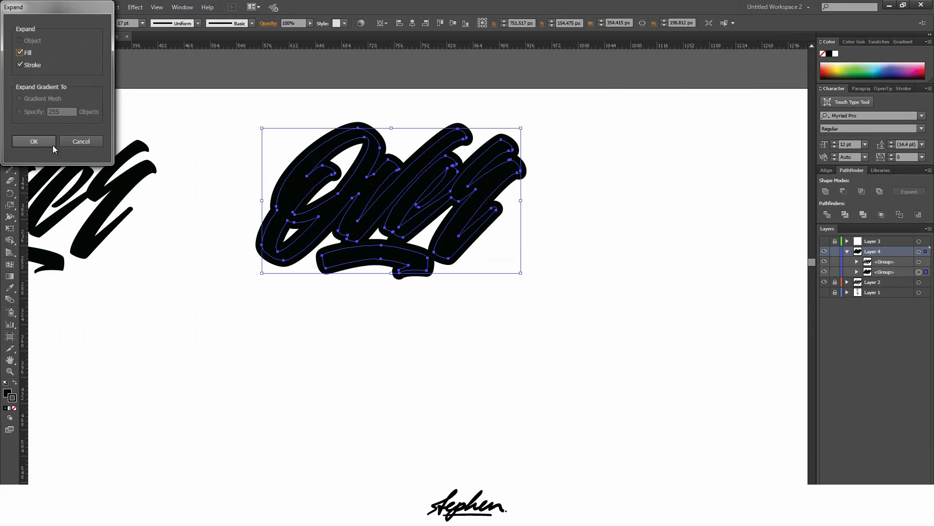
click(53, 144)
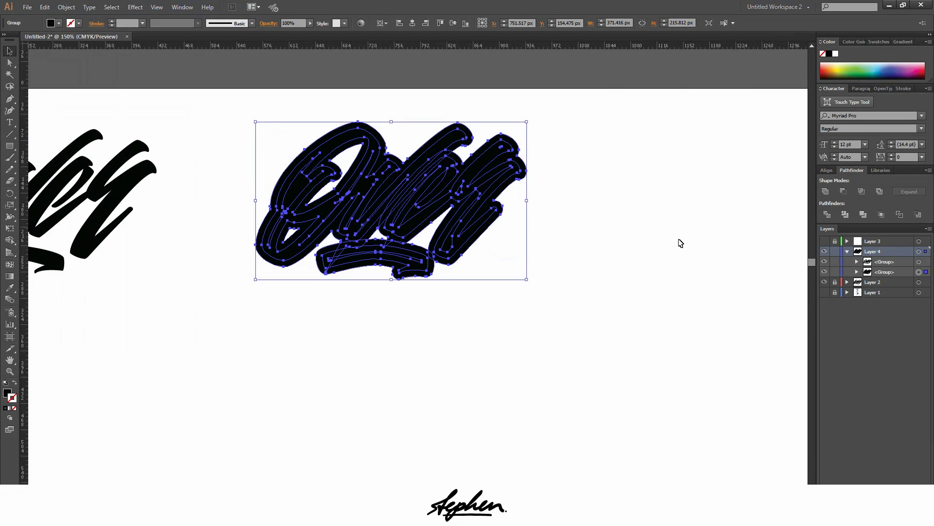
click(828, 194)
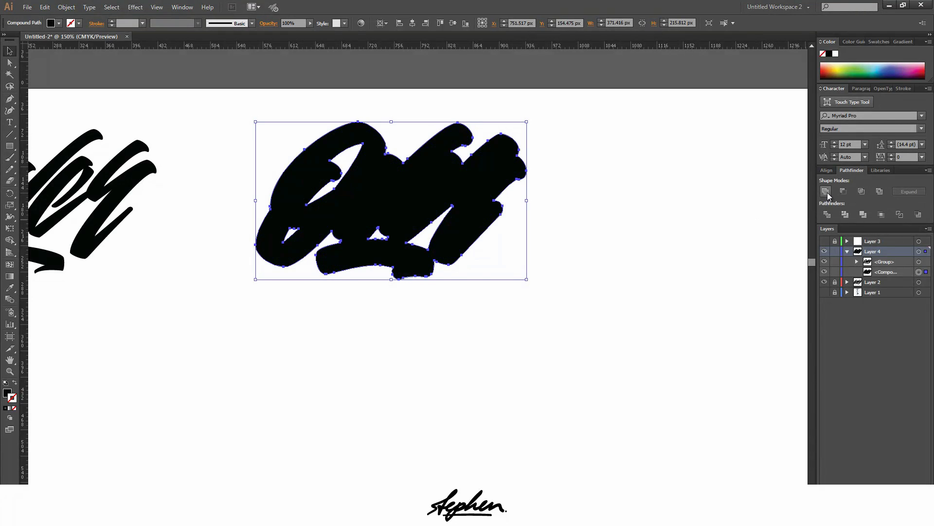
scroll(376, 201, up, 2)
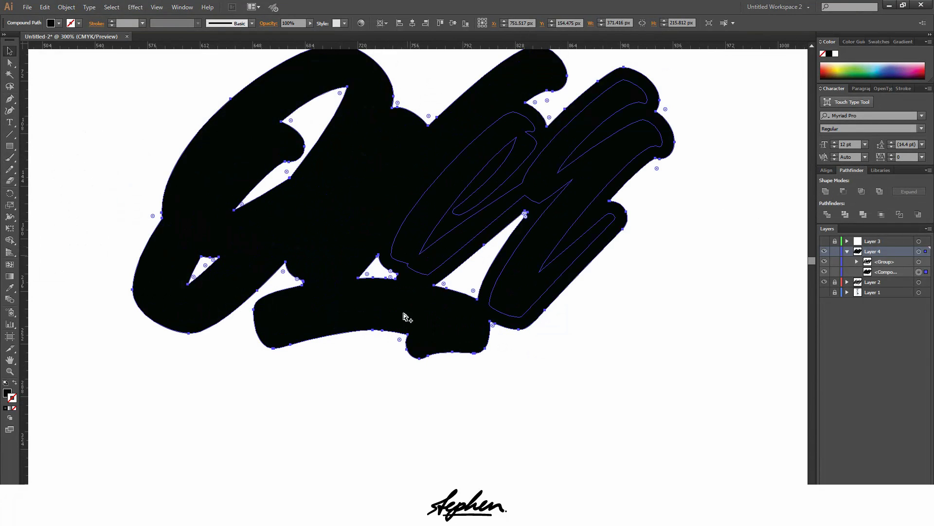
click(588, 392)
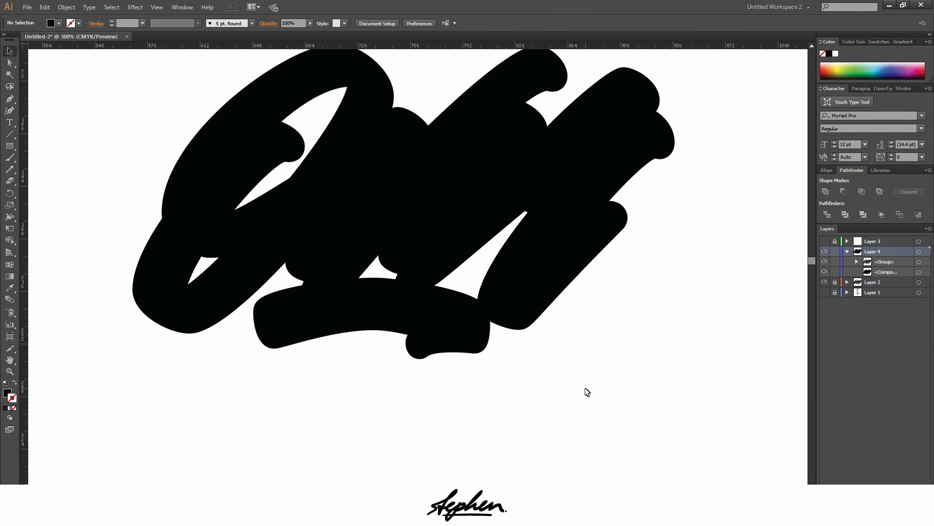
scroll(482, 372, down, 1)
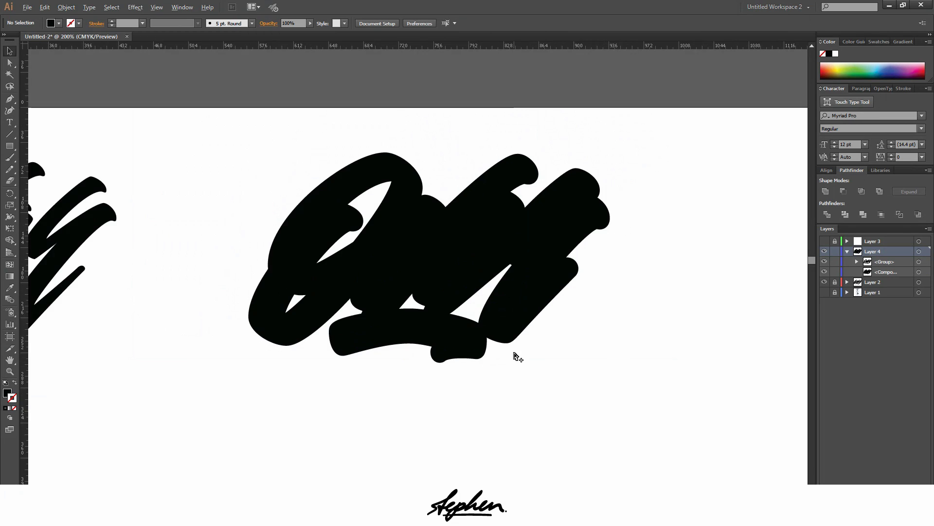
- Fill the upper lettering group in Layer 4 with white (FFFFFF), deselect it, and check the outlined result beside the original
click(920, 263)
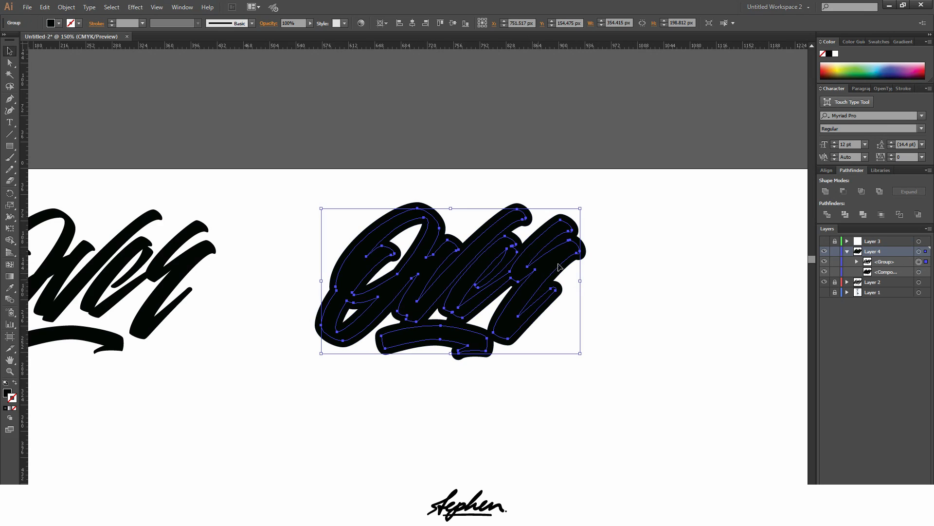
double_click(7, 393)
text(FFFFFF)
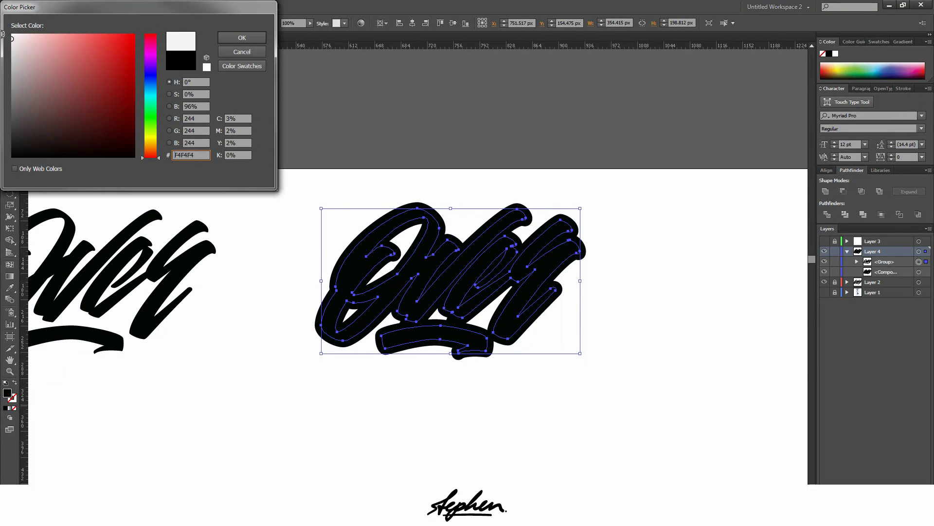
click(223, 38)
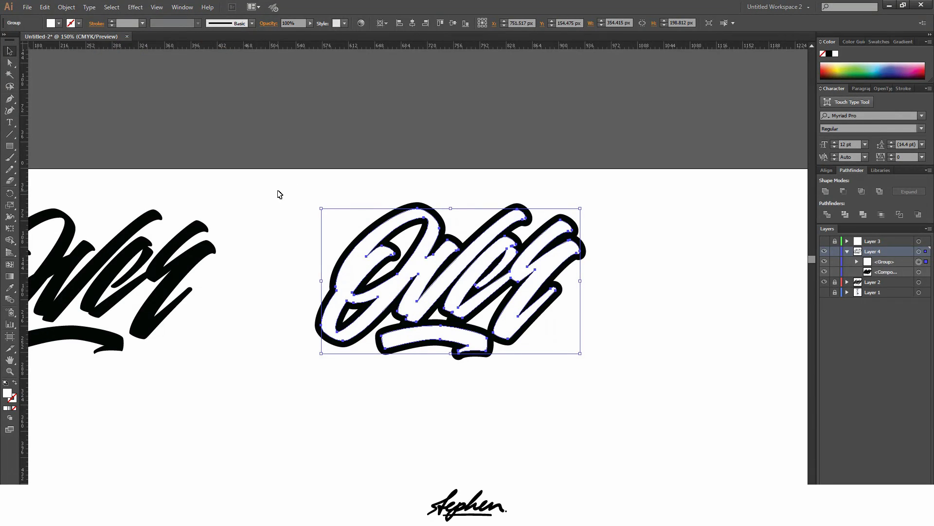
click(292, 246)
scroll(292, 246, down, 2)
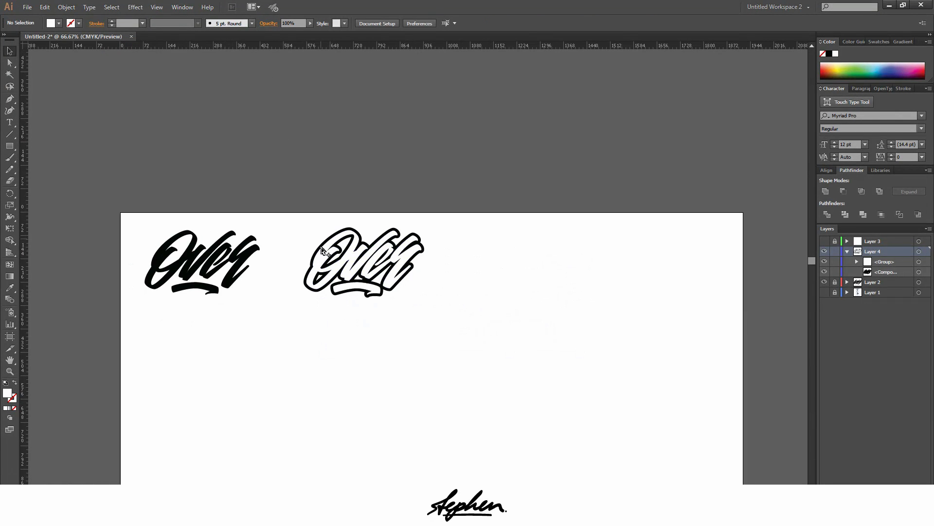
scroll(326, 245, up, 4)
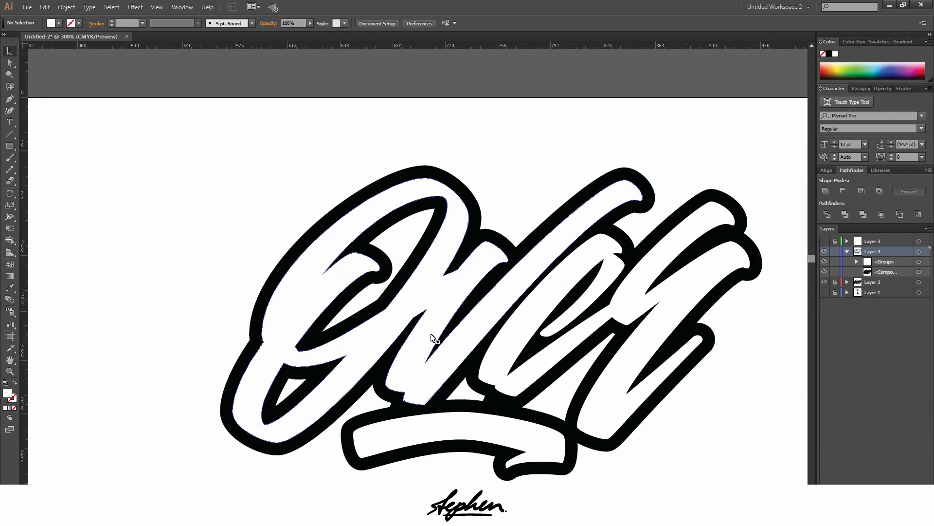
scroll(527, 431, down, 2)
scroll(527, 431, up, 2)
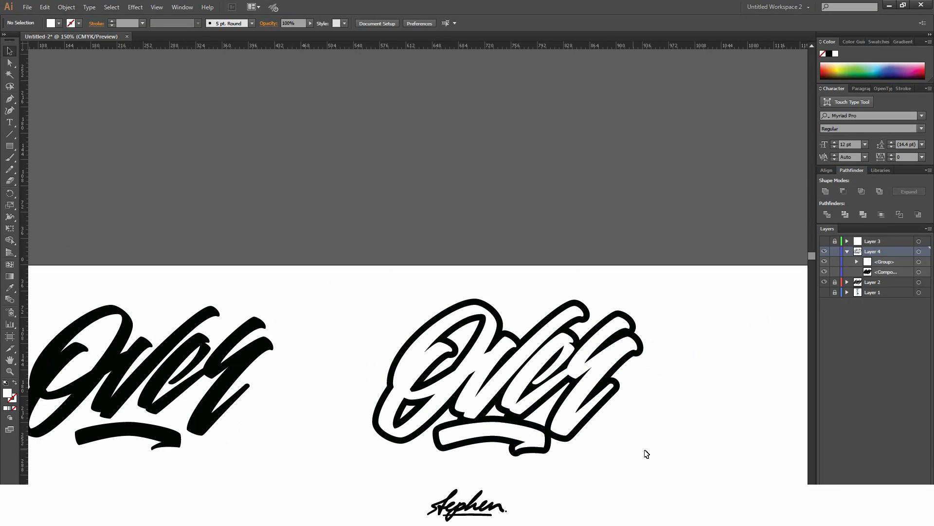
scroll(647, 446, down, 3)
scroll(652, 424, down, 1)
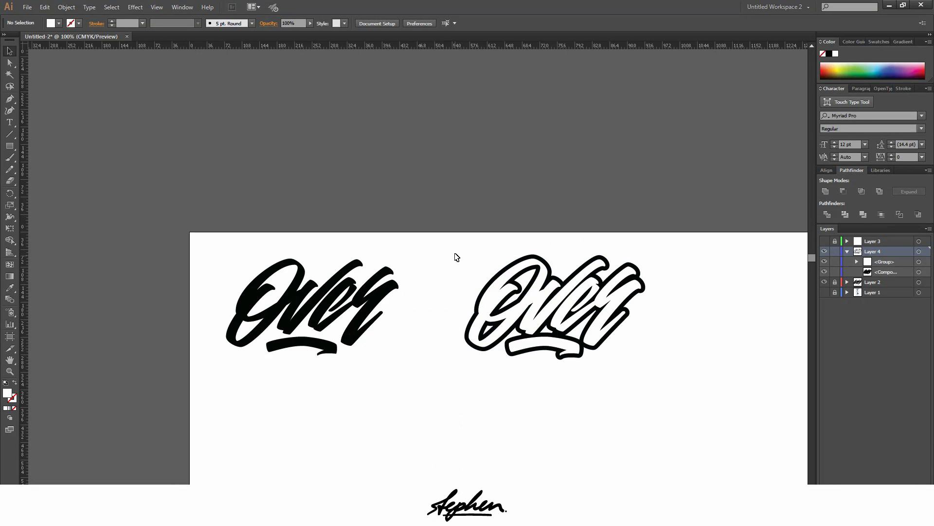
- Copy the outlined lettering with its backing, lock Layer 4, and add a new layer above it
drag(457, 257, 745, 405)
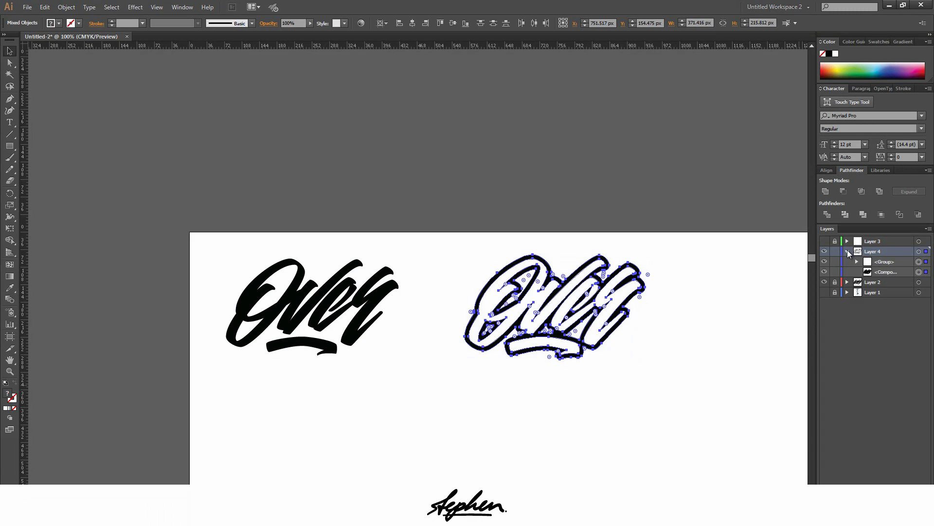
click(848, 252)
click(835, 252)
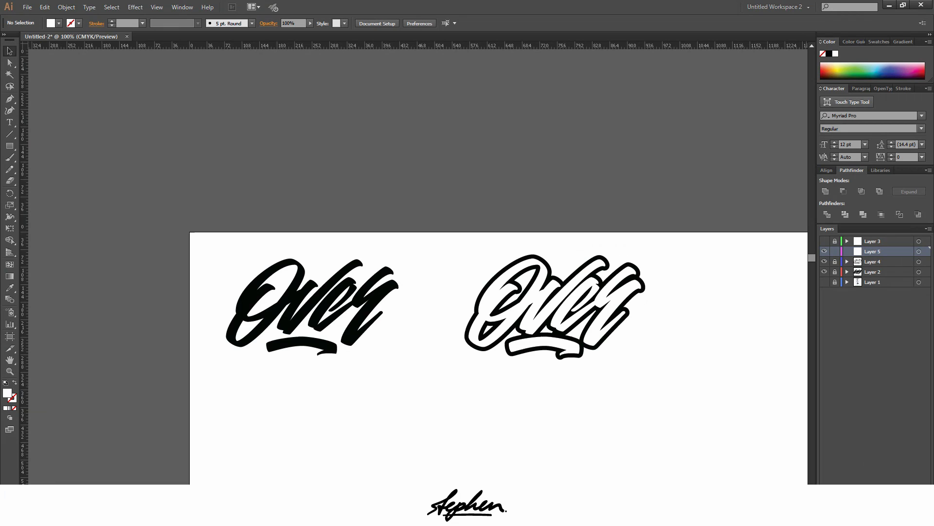
- Paste the outlined lettering in place on Layer 5 and move this copy about 670 px right
scroll(418, 302, right, 4)
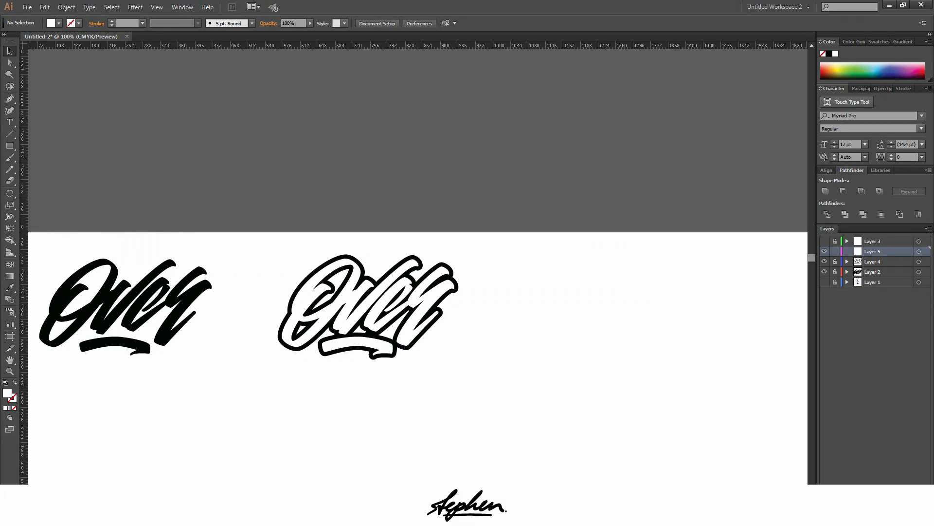
scroll(651, 450, right, 3)
key(ctrl+f)
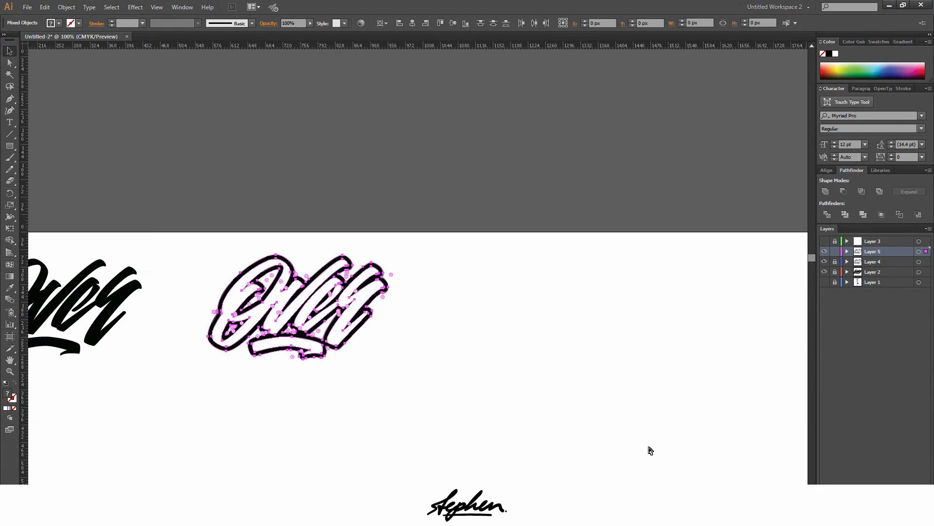
drag(292, 295, 619, 313)
click(638, 381)
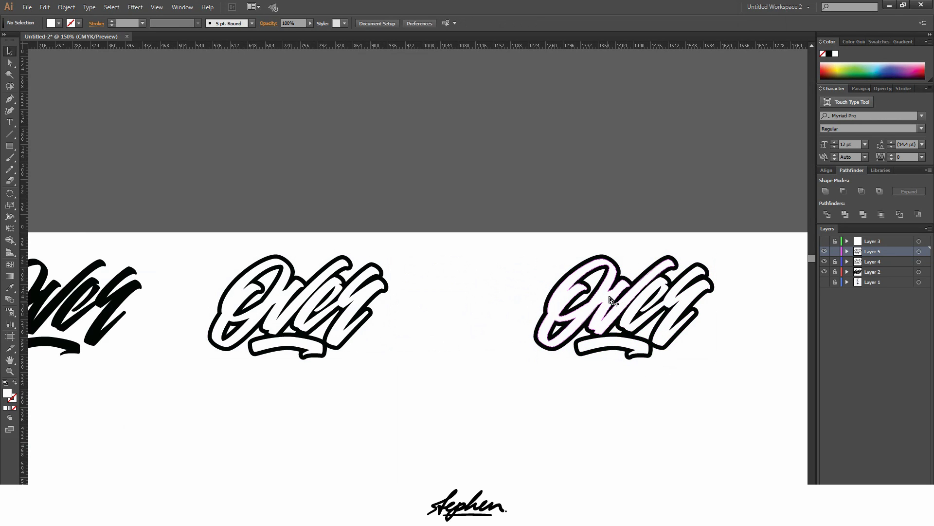
- Trace with the Pen tool from the underline's right end up past the r, across the letters and around the O to its lower edge
scroll(609, 297, up, 2)
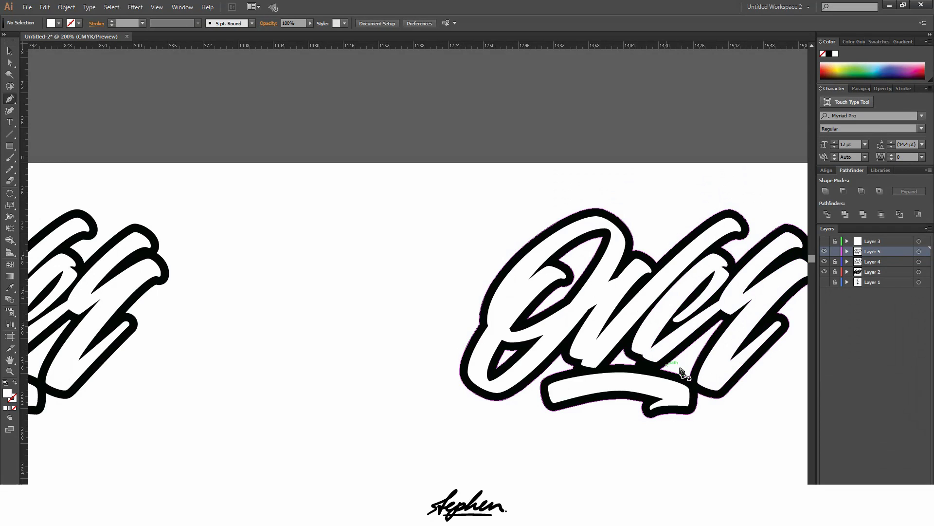
key(p)
scroll(692, 382, up, 2)
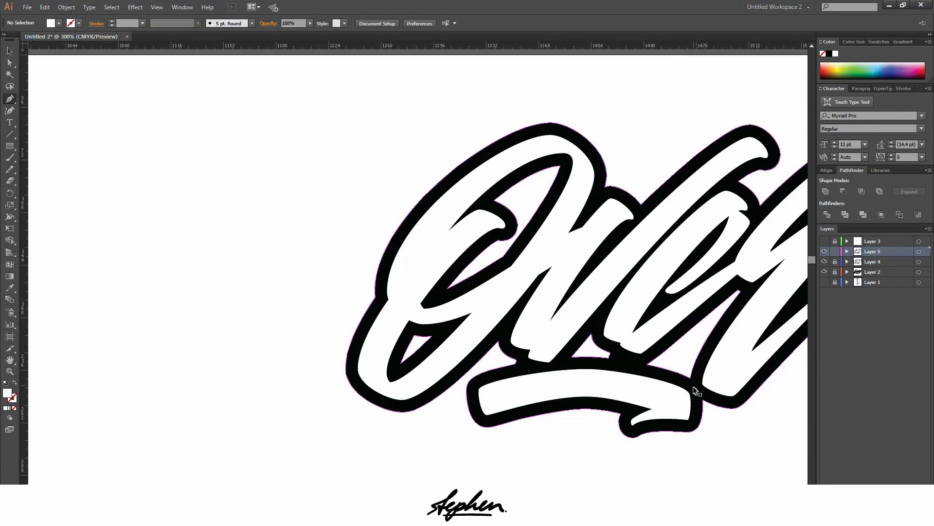
click(693, 386)
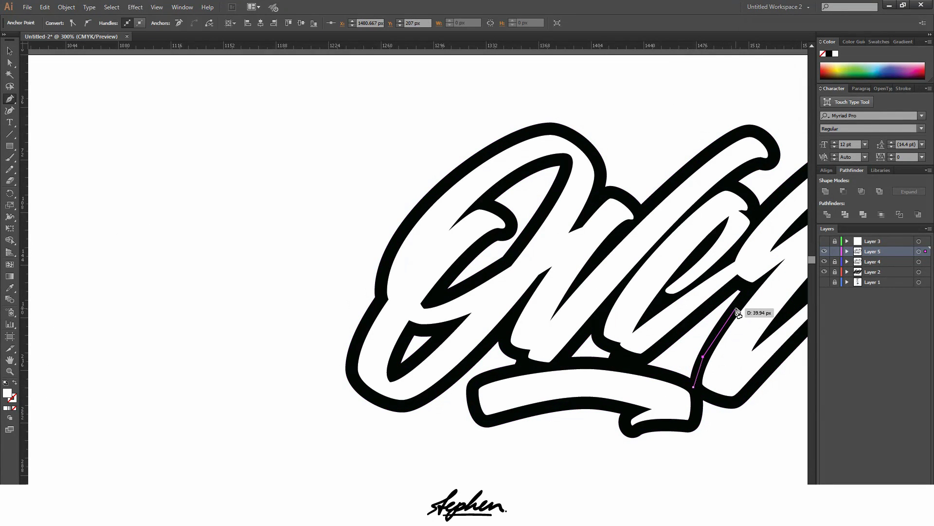
click(748, 289)
click(739, 275)
click(693, 246)
click(587, 222)
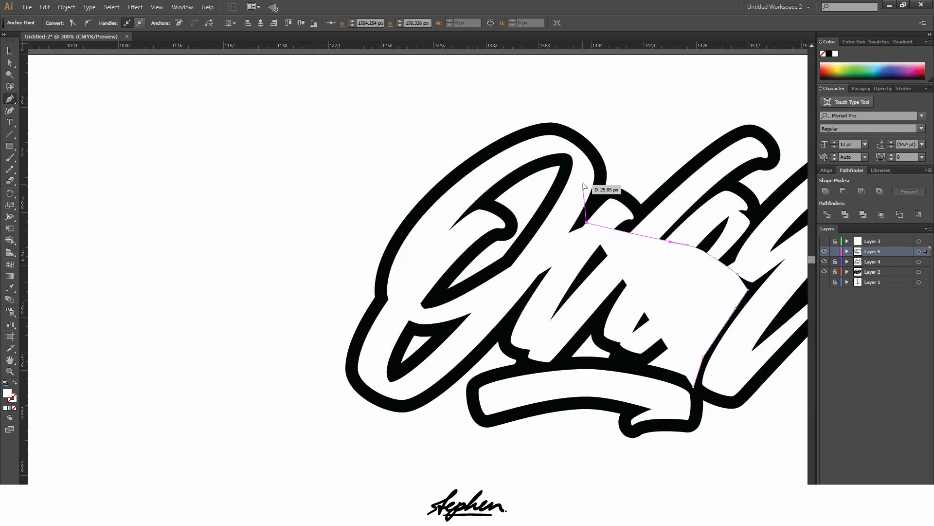
click(583, 184)
click(570, 151)
drag(571, 150, 482, 183)
click(440, 213)
click(401, 313)
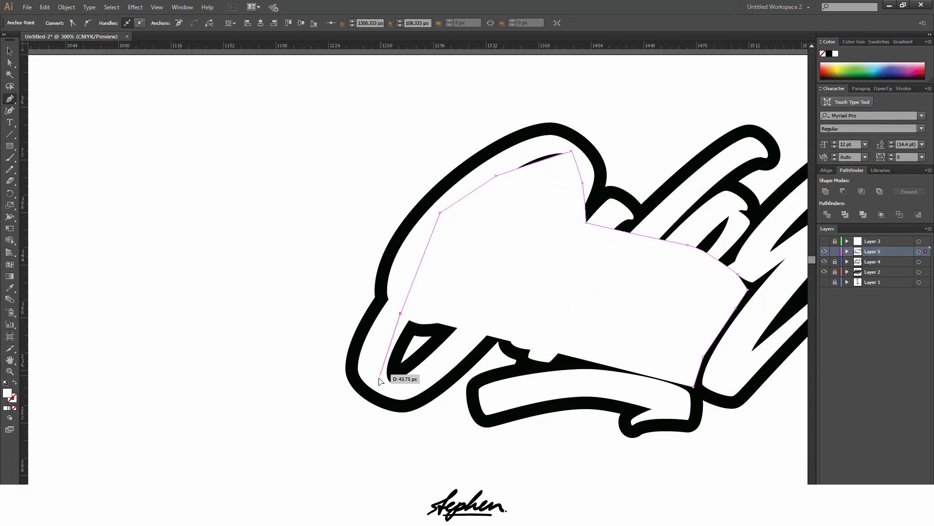
click(379, 377)
click(398, 393)
- Swap the path's fill and stroke, and close it along the letters' lower edge and the underline so it encloses the backing's gaps
click(15, 384)
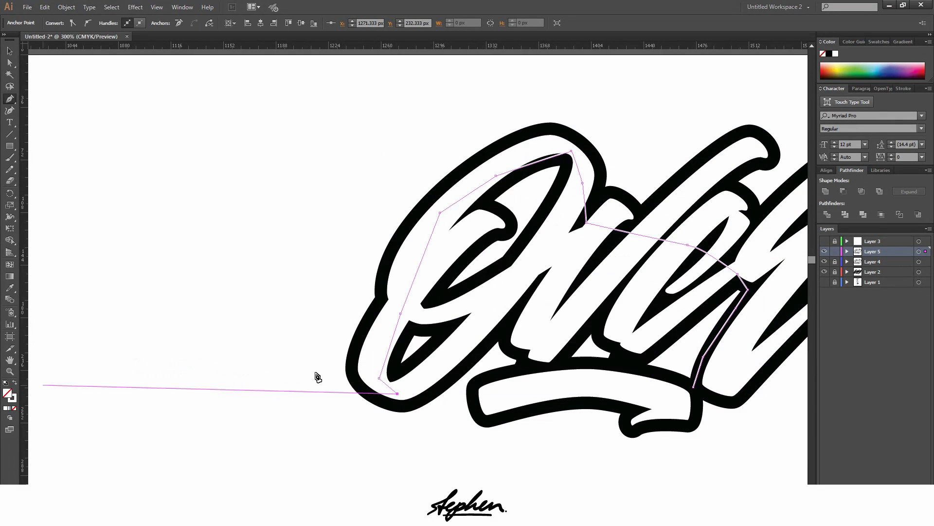
click(472, 344)
click(531, 330)
click(546, 354)
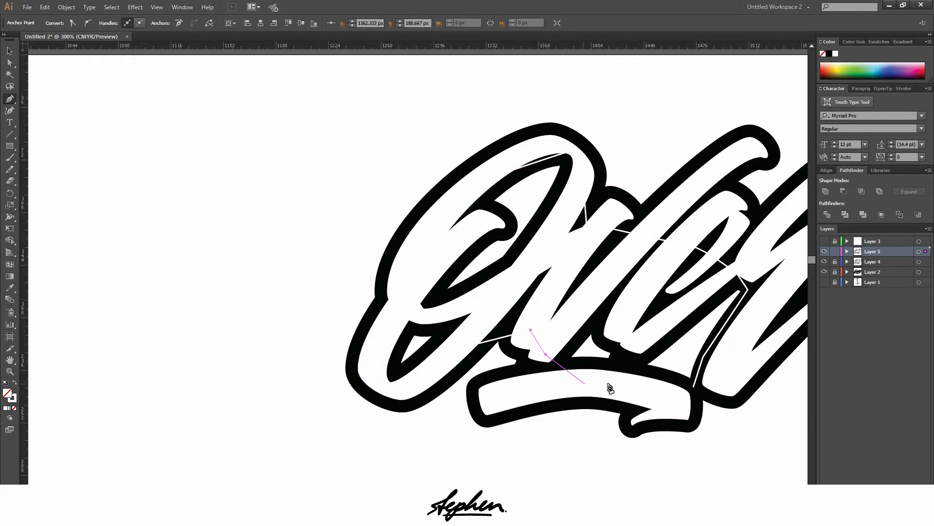
click(609, 383)
click(662, 387)
click(693, 387)
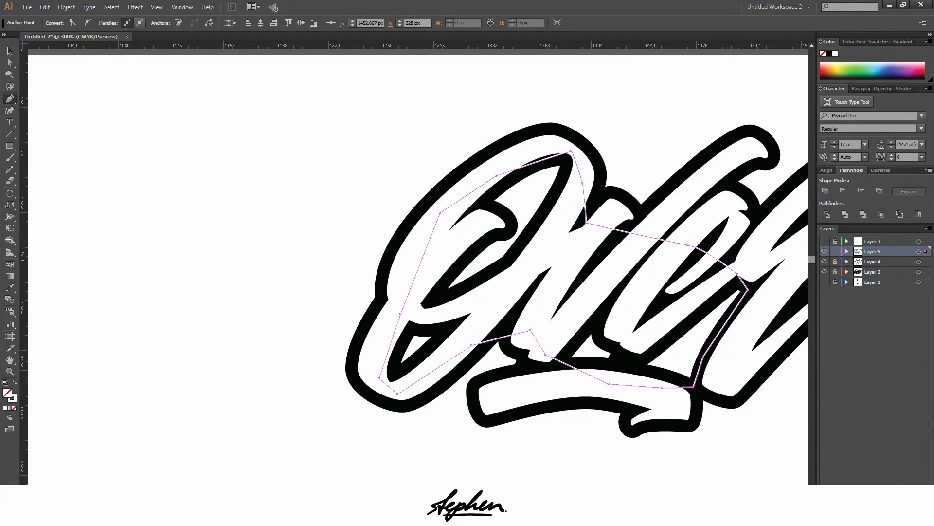
- Move the new path between the white lettering group and the black backing shape in Layer 5, and select the backing shape
click(847, 252)
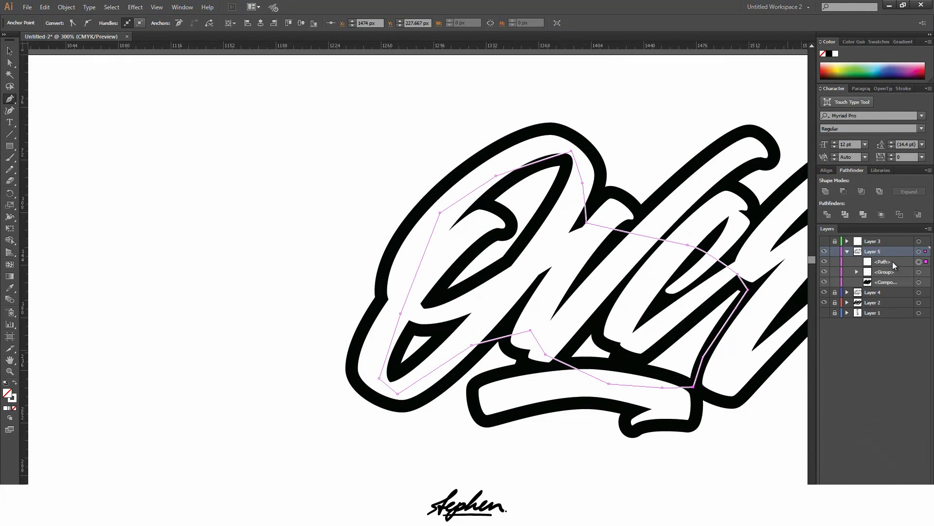
drag(888, 261, 893, 281)
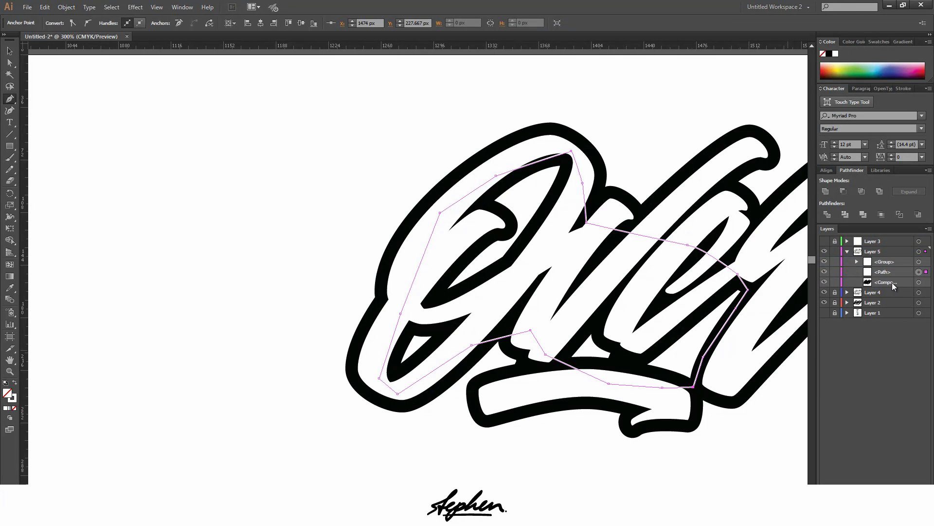
click(919, 282)
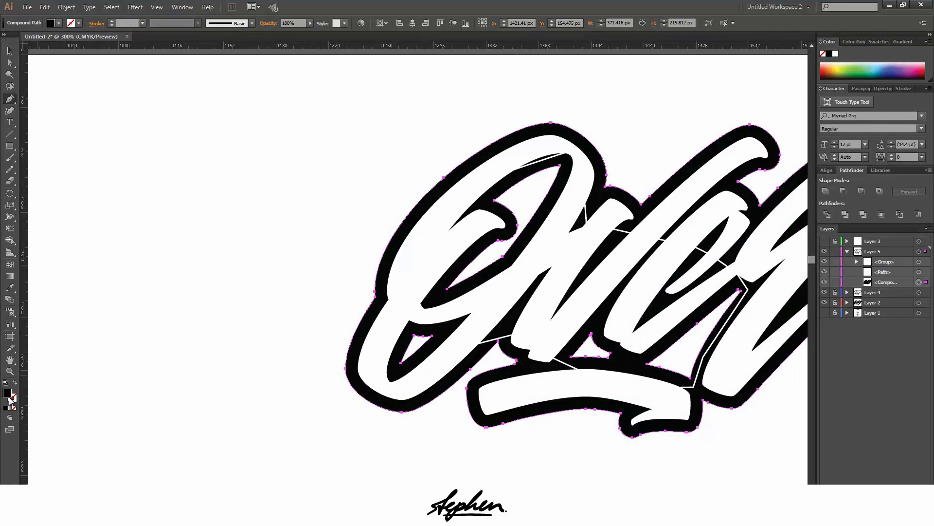
- Give the newly traced gap-covering path a solid black #000000 fill
ctrl+click(630, 233)
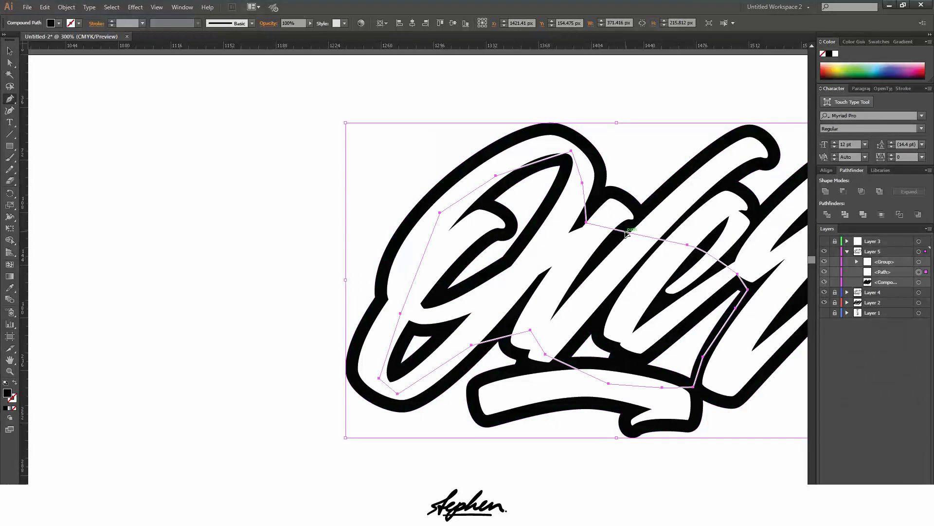
click(15, 383)
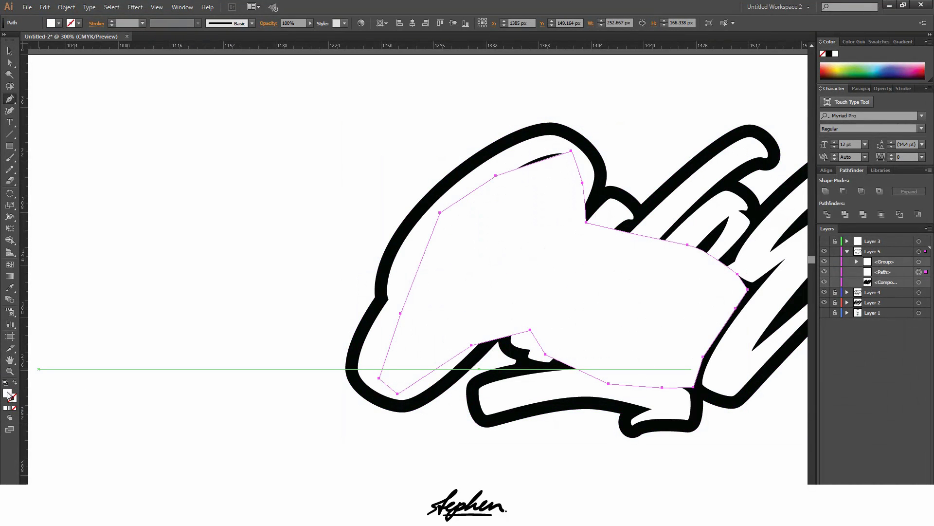
double_click(7, 393)
drag(15, 35, 2, 164)
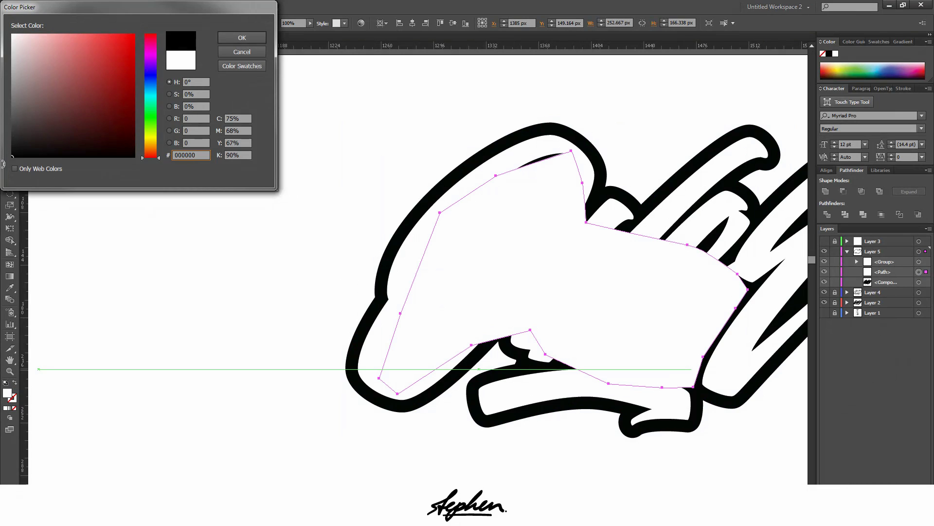
click(242, 37)
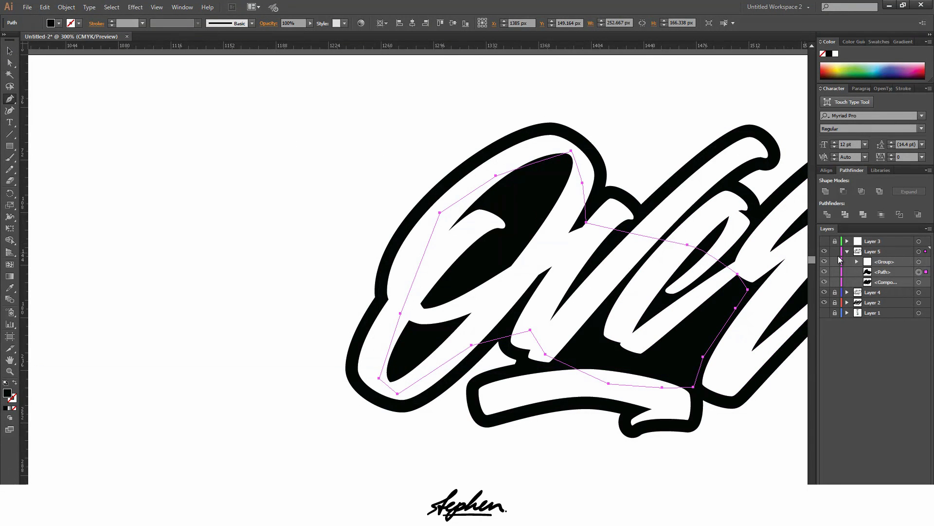
- Unite the black path with the black backing shape in Layer 5 into one solid backing, and deselect it
shift+click(919, 283)
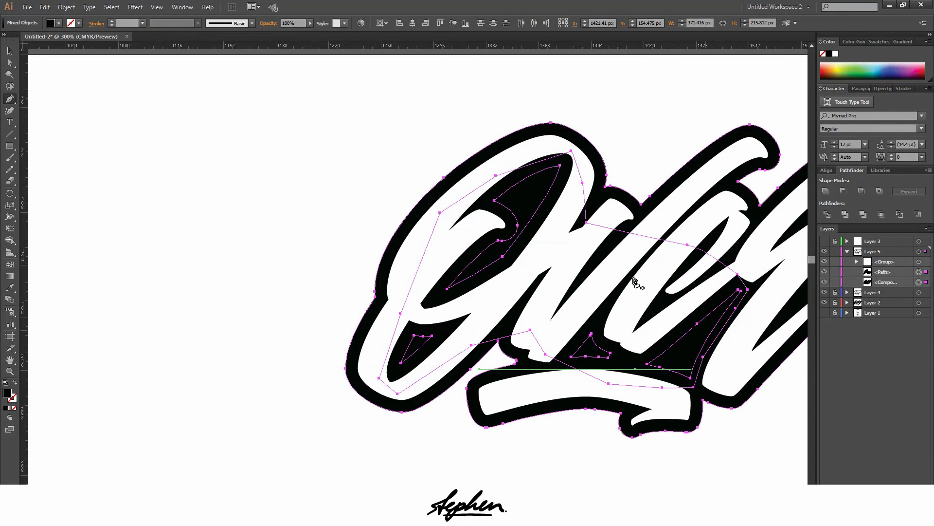
click(827, 191)
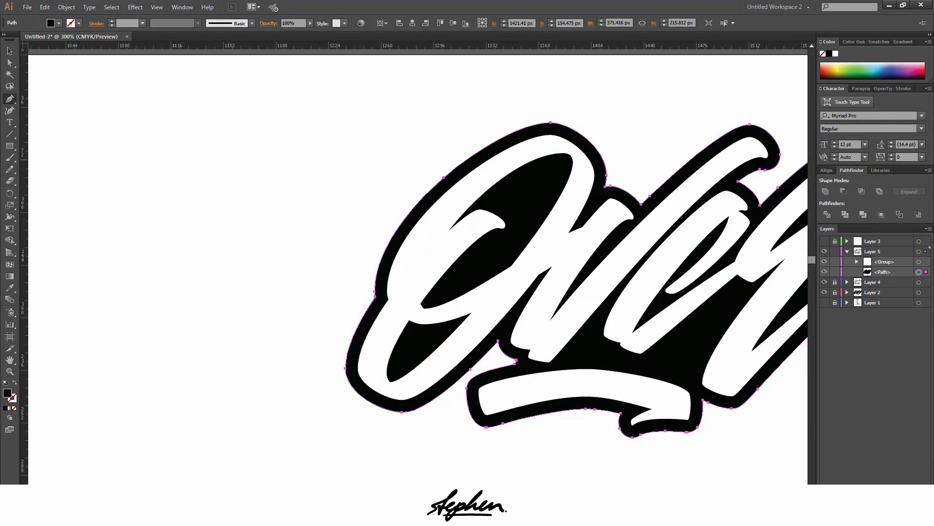
click(10, 50)
click(263, 188)
- Unlock Layer 4 and move its outlined lettering about 60 px right to even out the spacing between the three versions
scroll(277, 215, down, 1)
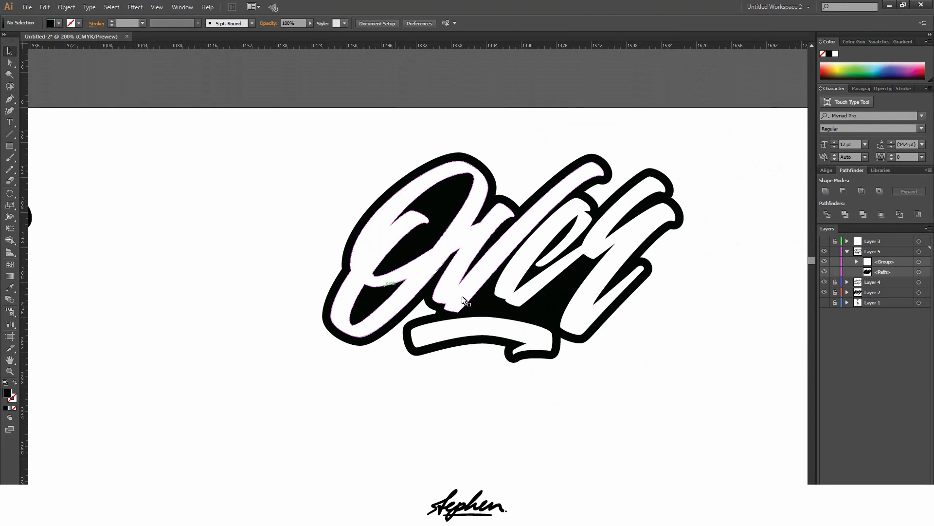
scroll(582, 287, down, 3)
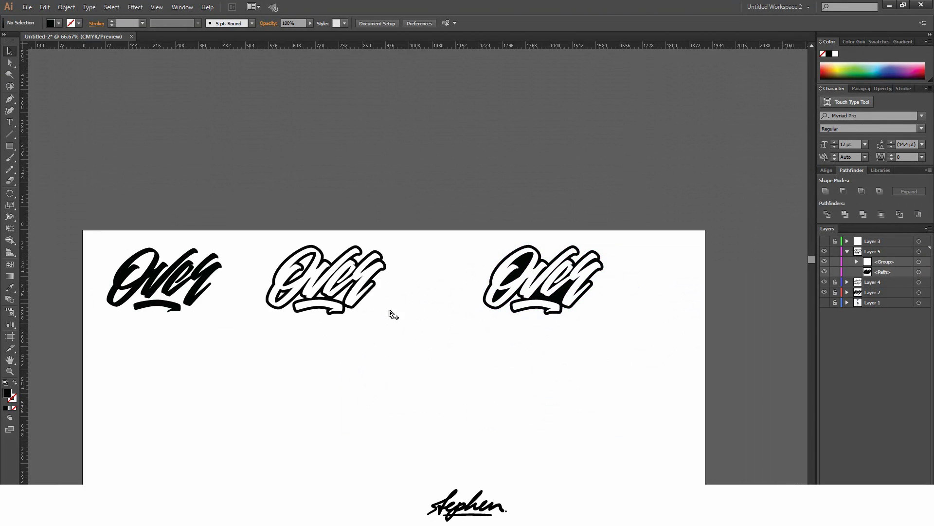
scroll(267, 276, up, 1)
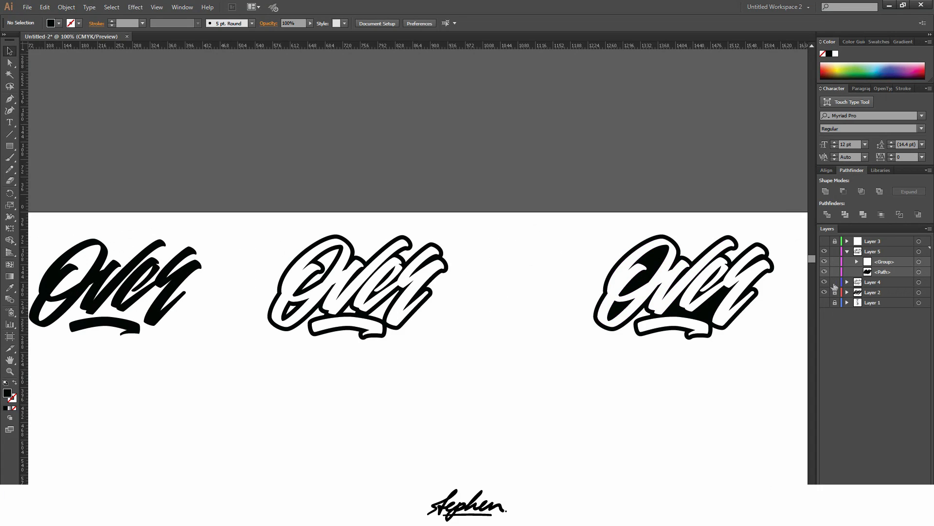
click(354, 287)
drag(352, 287, 381, 287)
click(442, 386)
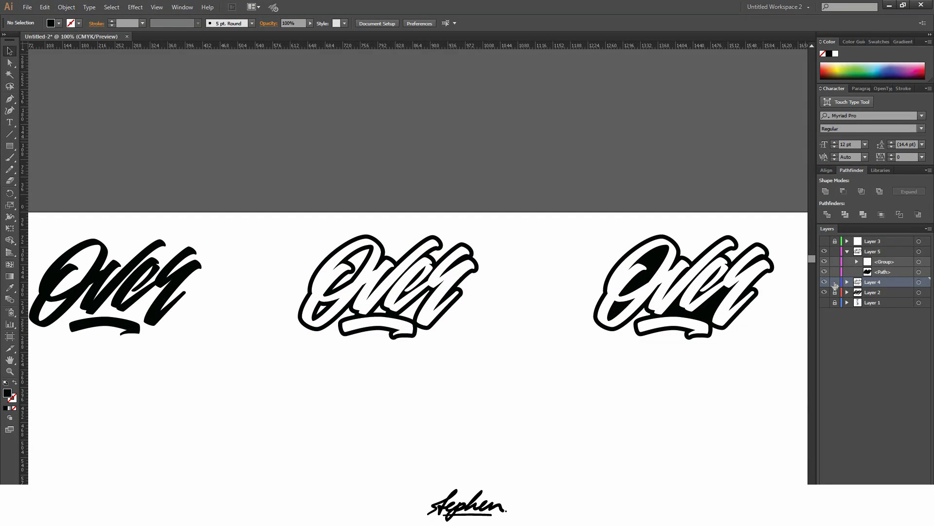
scroll(453, 401, down, 1)
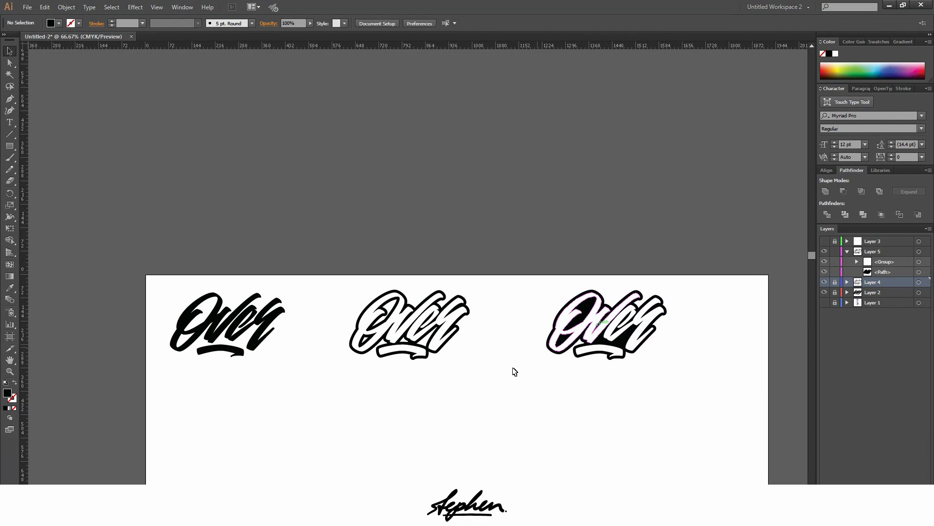
scroll(491, 361, down, 2)
scroll(454, 329, down, 1)
scroll(552, 317, up, 2)
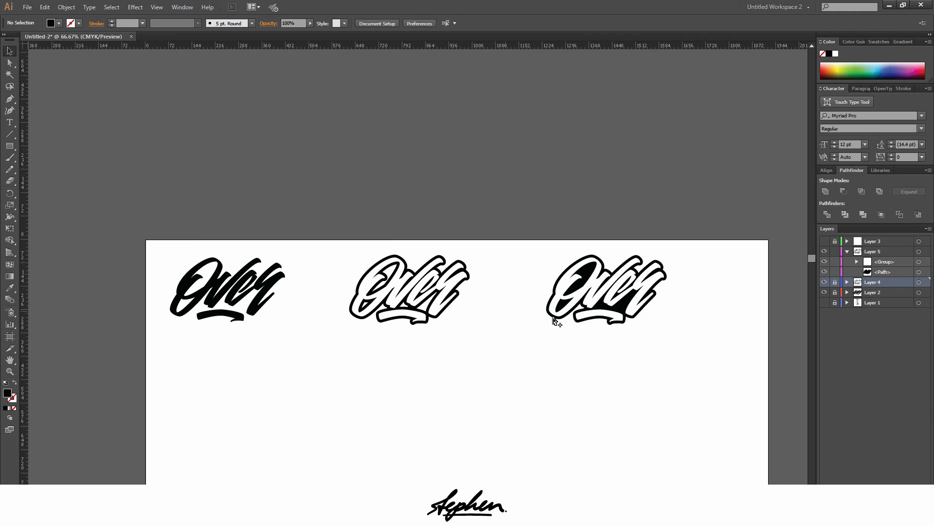
scroll(595, 321, up, 1)
scroll(243, 267, down, 1)
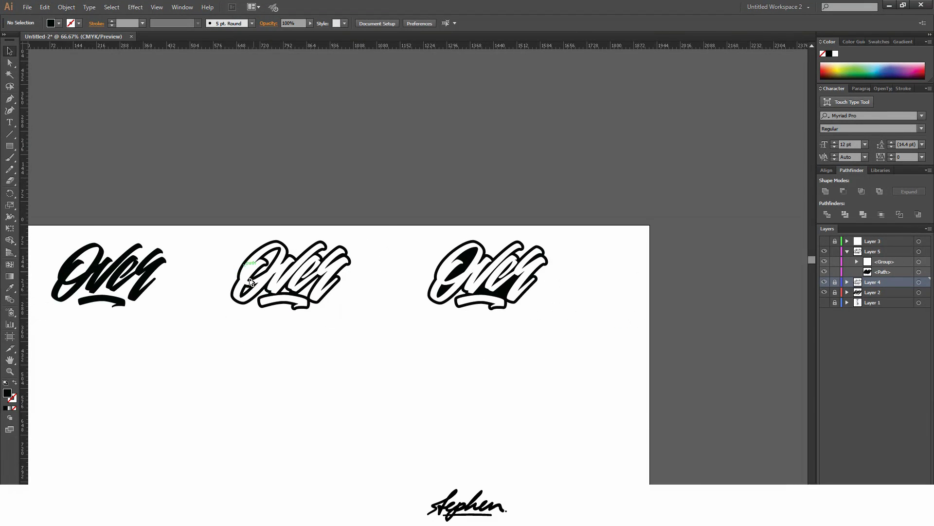
- Unlock Layer 4 and place a duplicate of its outlined lettering, backing included, about 320 px straight below the original
scroll(236, 248, up, 1)
drag(236, 236, 446, 371)
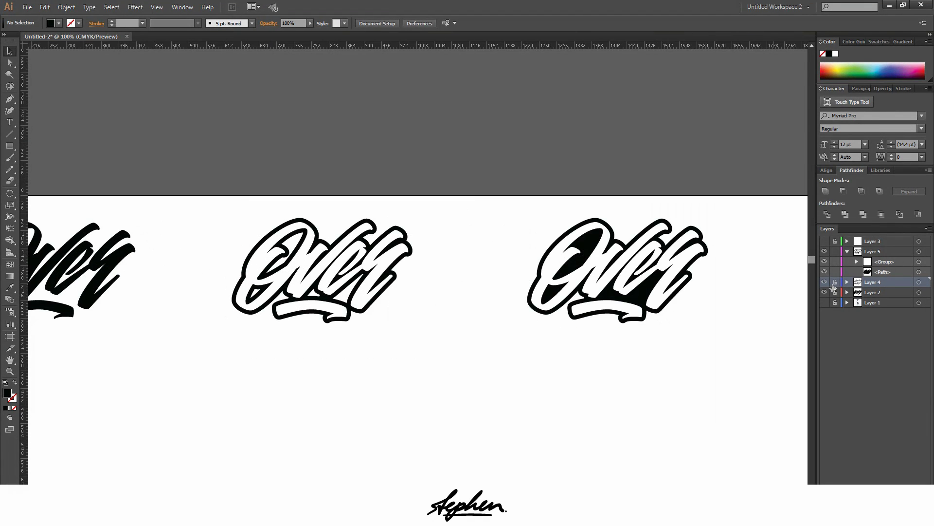
drag(221, 227, 453, 365)
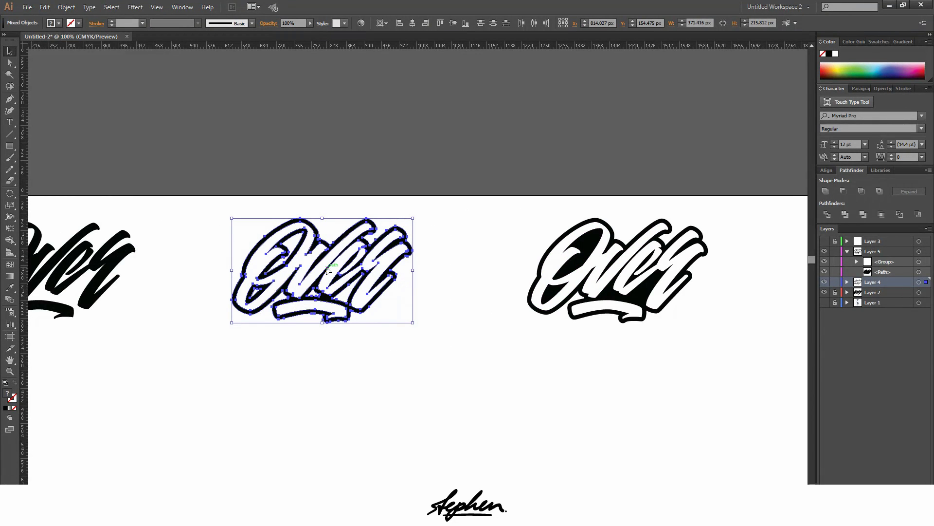
key(ctrl+8)
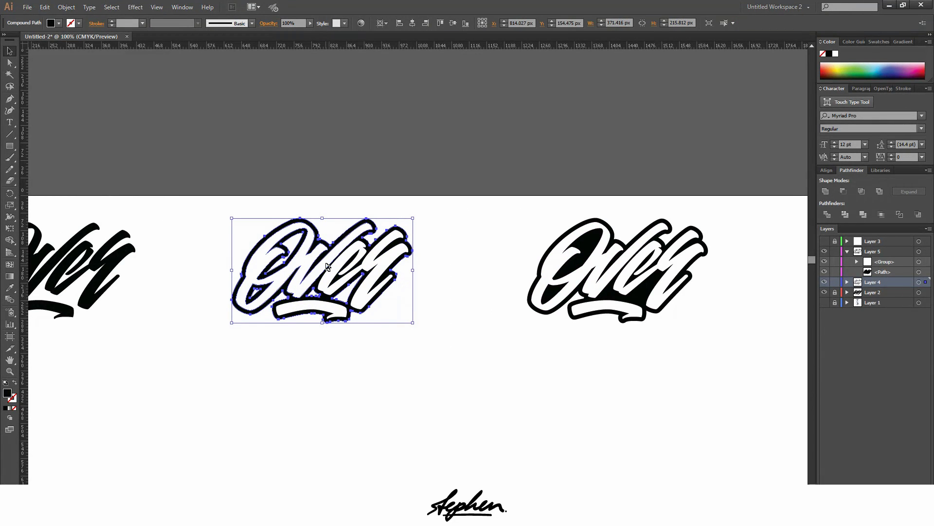
key(ctrl+z)
drag(439, 357, 194, 193)
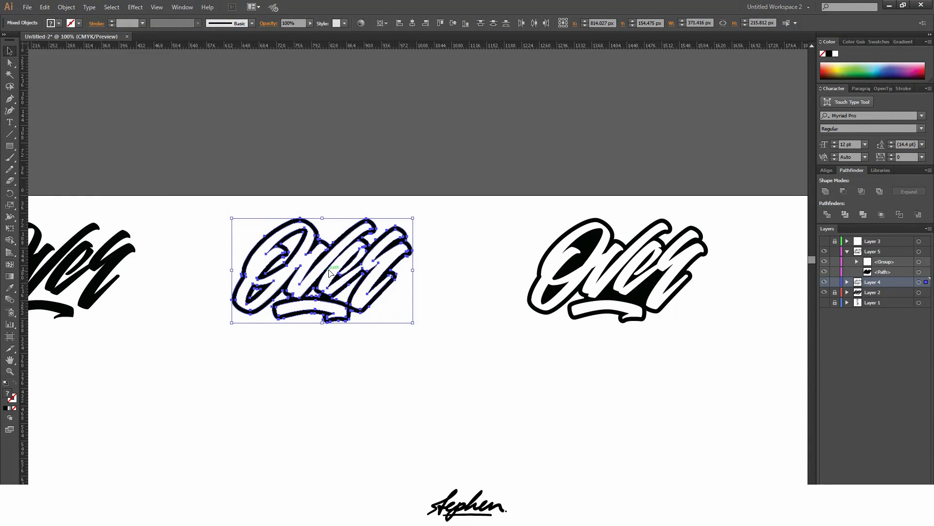
drag(329, 266, 330, 421)
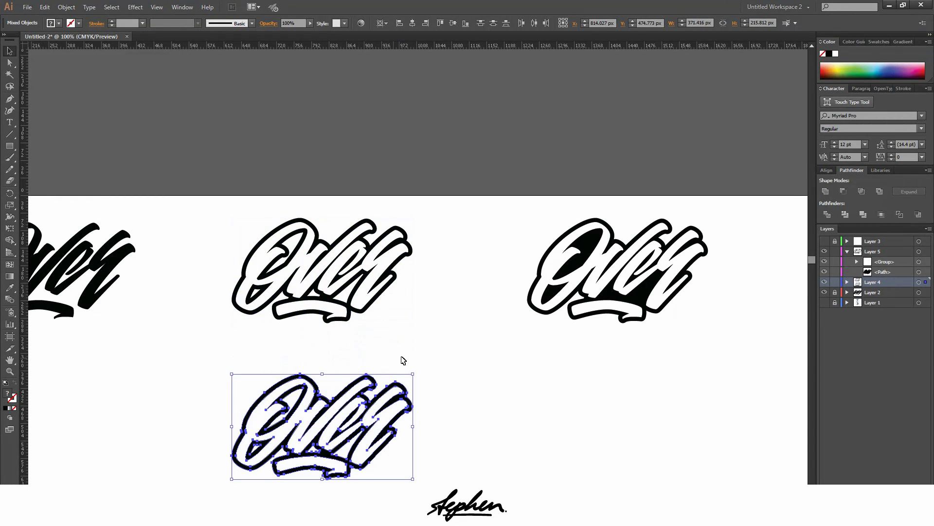
scroll(403, 360, down, 3)
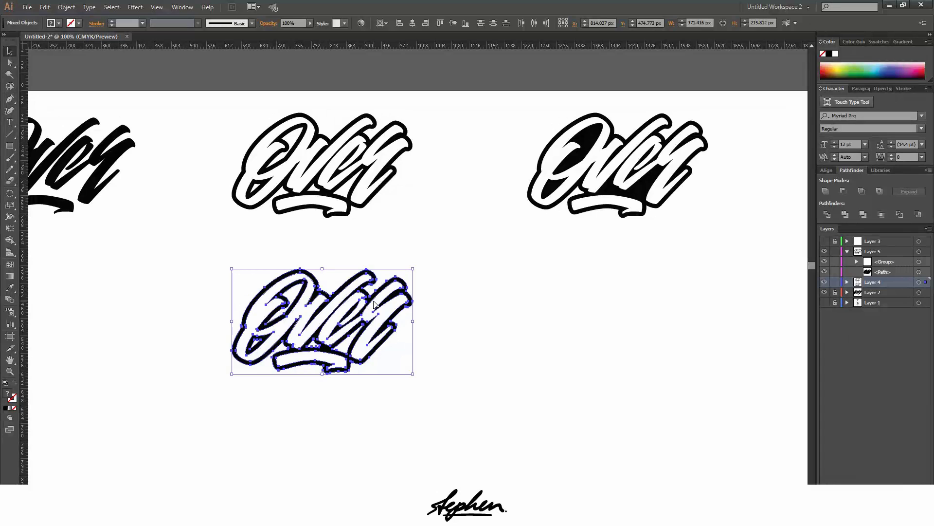
- Offset only the white lettering group of the lower copy 4 px left and 4 px up from its black backing
click(429, 382)
scroll(233, 327, up, 2)
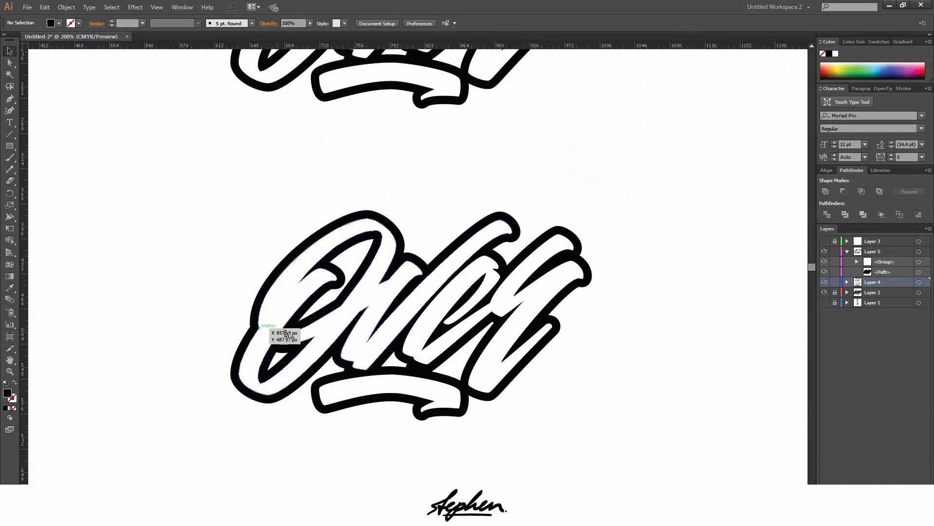
click(331, 331)
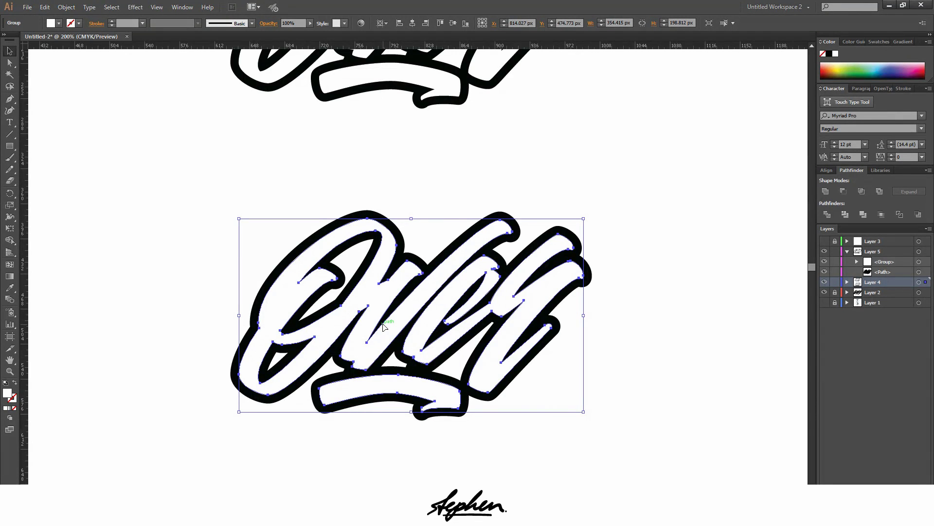
key(Left)
key(Left)
key(Left)
key(Left)
key(Left)
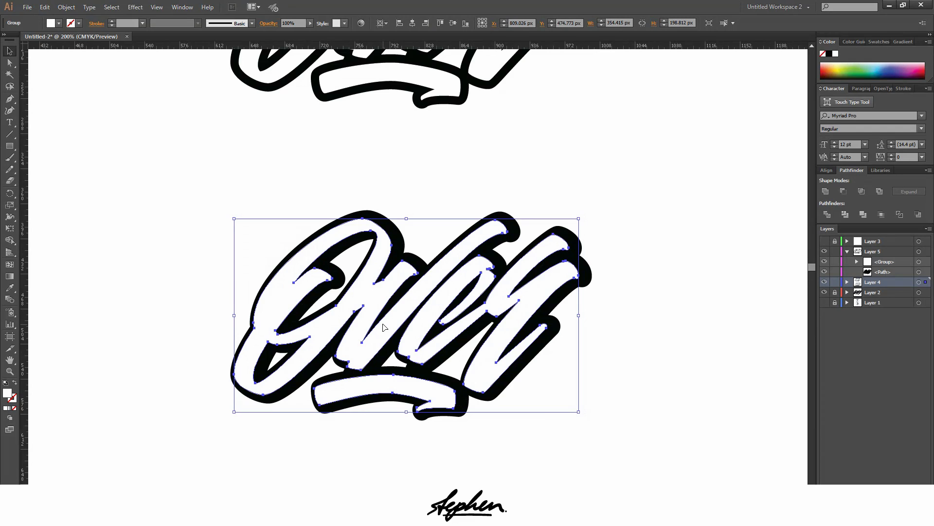
key(Up)
key(Up)
key(Up)
key(Up)
key(Up)
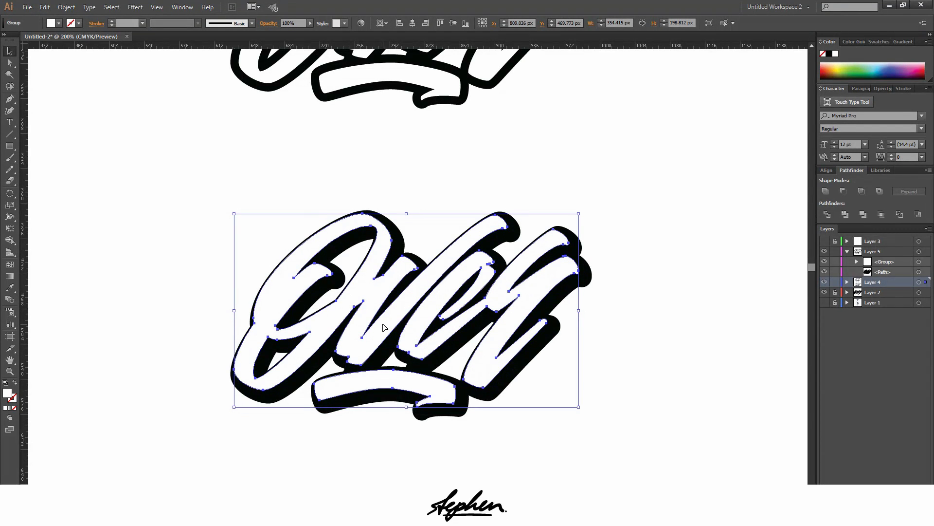
key(Down)
key(Right)
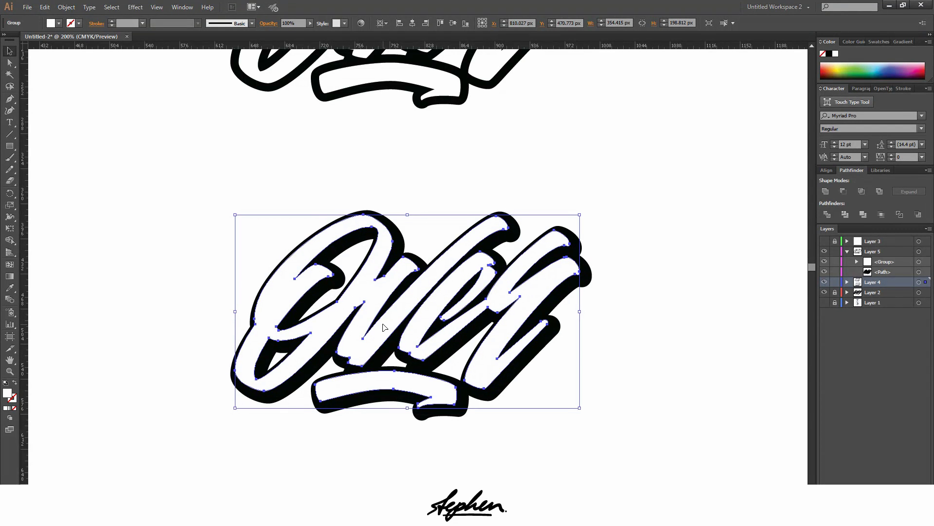
click(131, 220)
scroll(204, 271, down, 2)
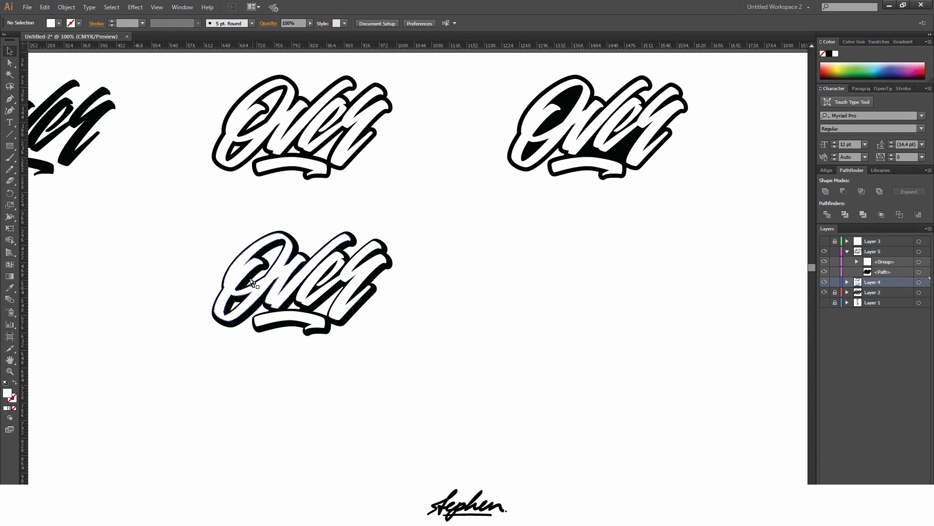
drag(180, 236, 384, 353)
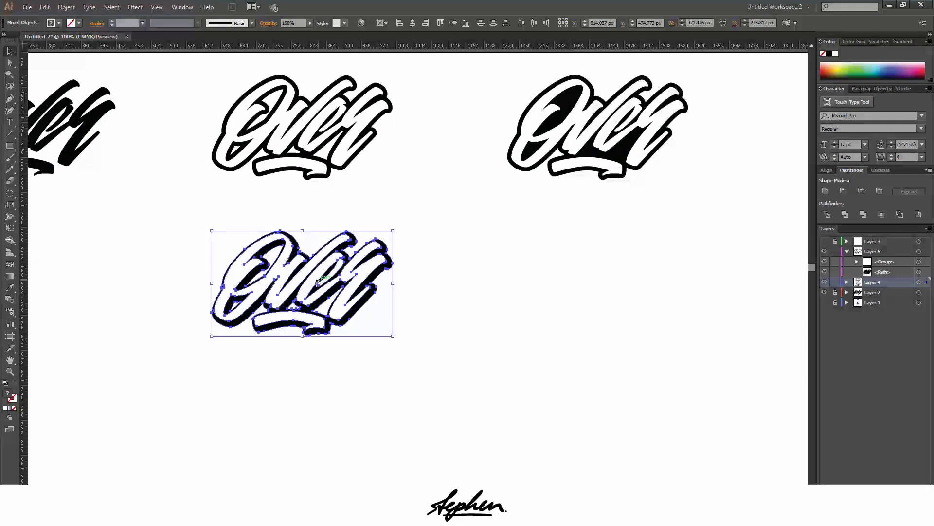
click(180, 249)
key(ctrl+z)
key(ctrl+z)
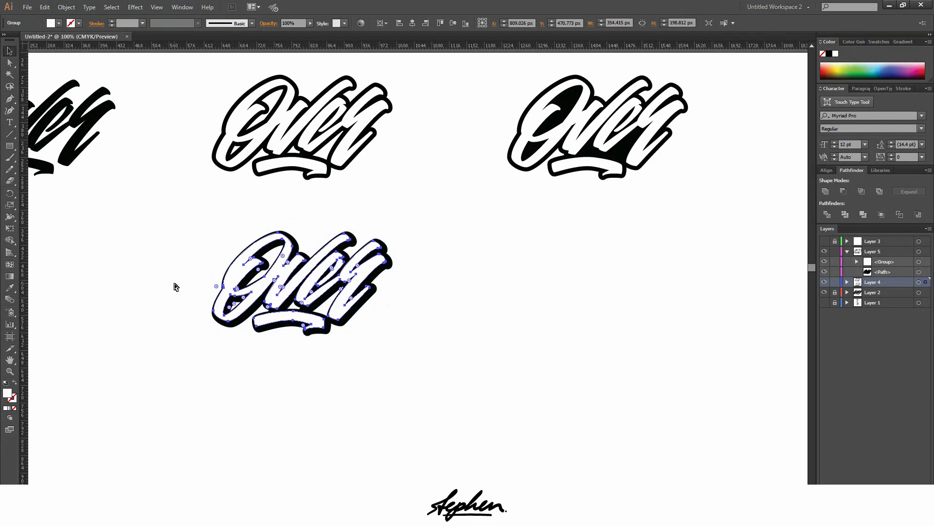
key(ctrl+shift+b)
key(ctrl+shift+b)
key(Right)
click(165, 279)
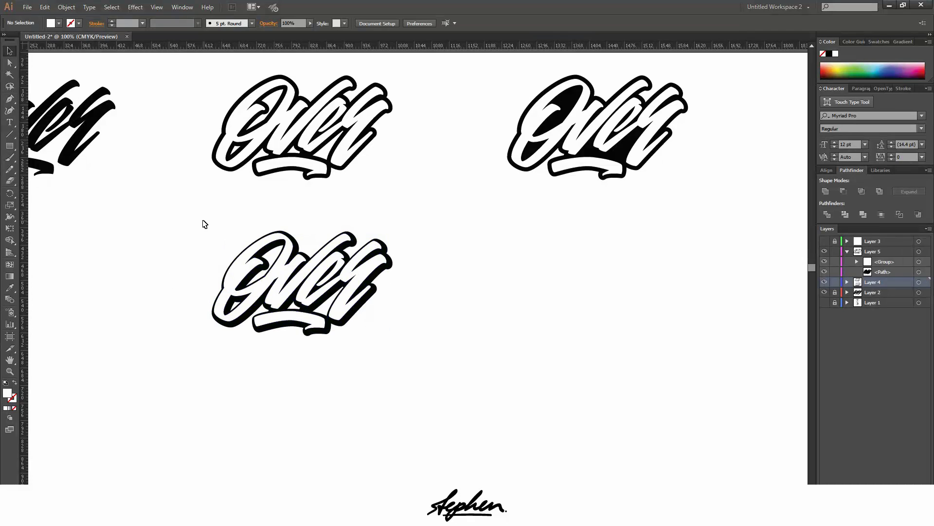
drag(196, 225, 410, 346)
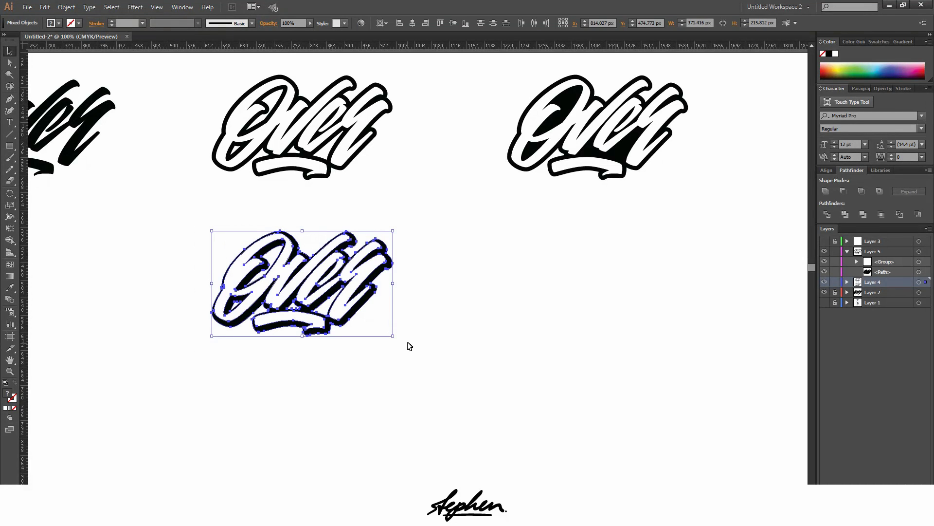
click(443, 365)
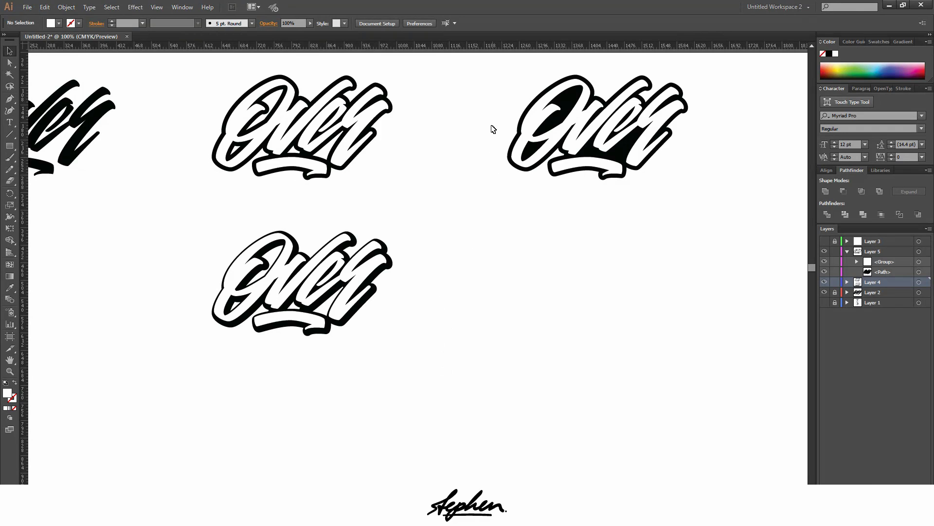
- Place a duplicate of the version with filled gaps, lettering and backing together, about 332 px below the original
drag(495, 106, 703, 188)
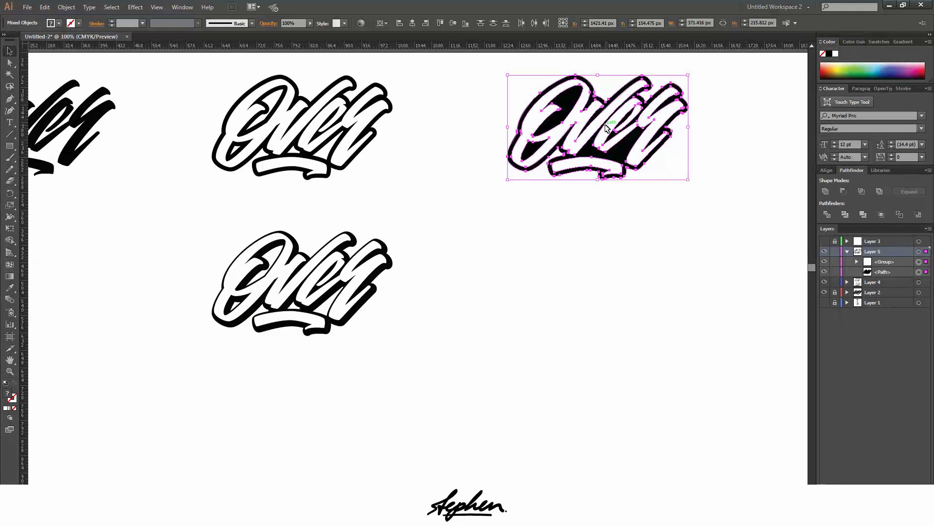
drag(606, 128, 602, 302)
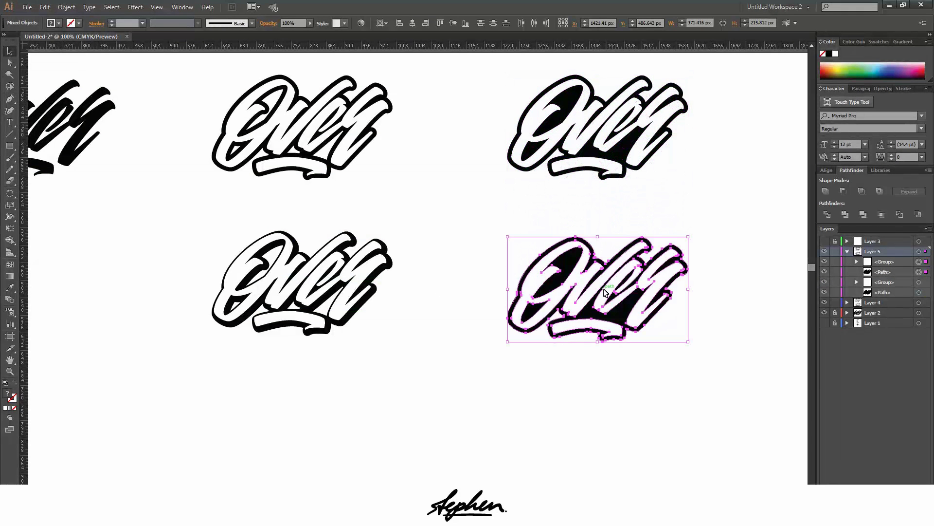
click(479, 303)
- Offset the white lettering group of the filled-gap copy 3 px left over its black backing
scroll(638, 290, up, 2)
click(534, 305)
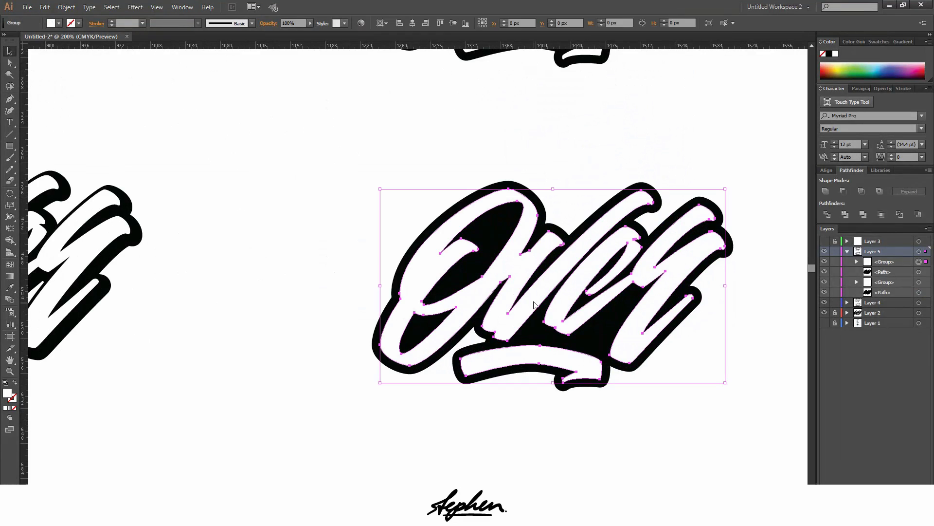
key(Left)
key(Left)
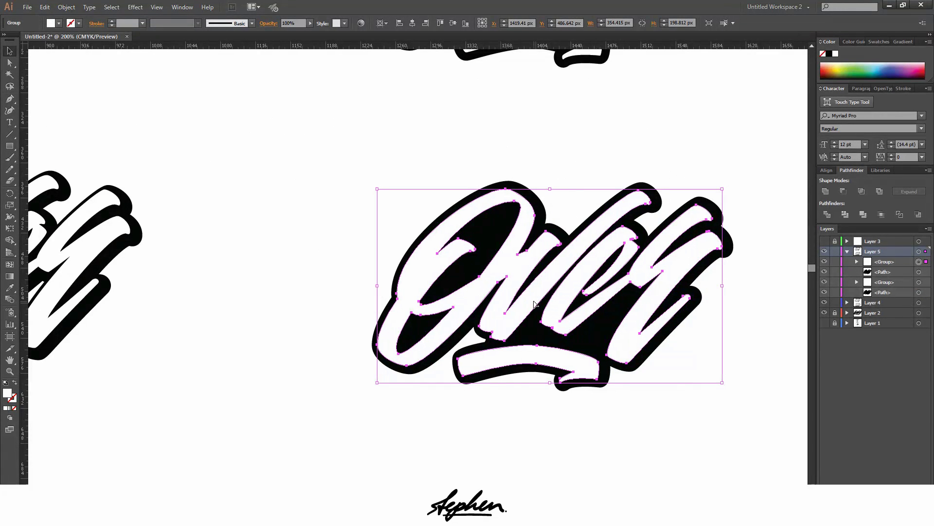
click(758, 375)
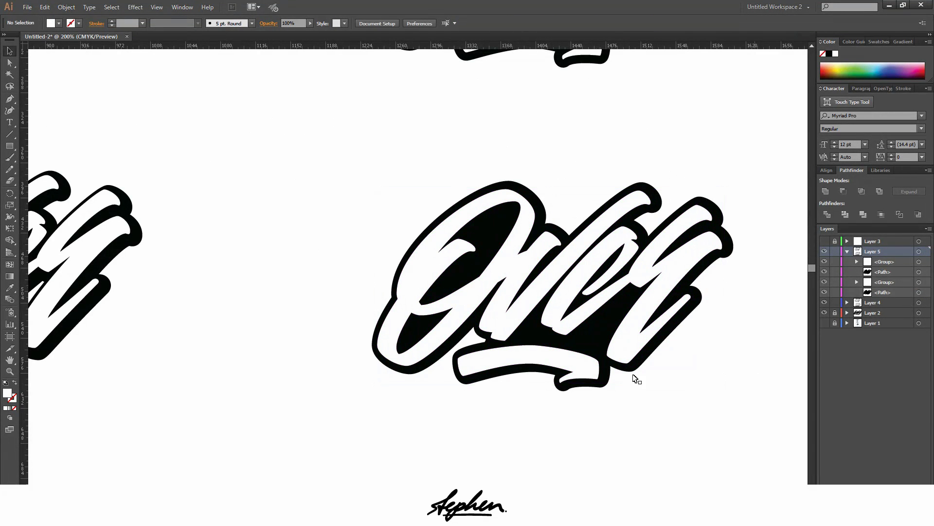
- Nudge the white lettering group of the lower filled-gap copy 3 px up over its black backing
click(535, 306)
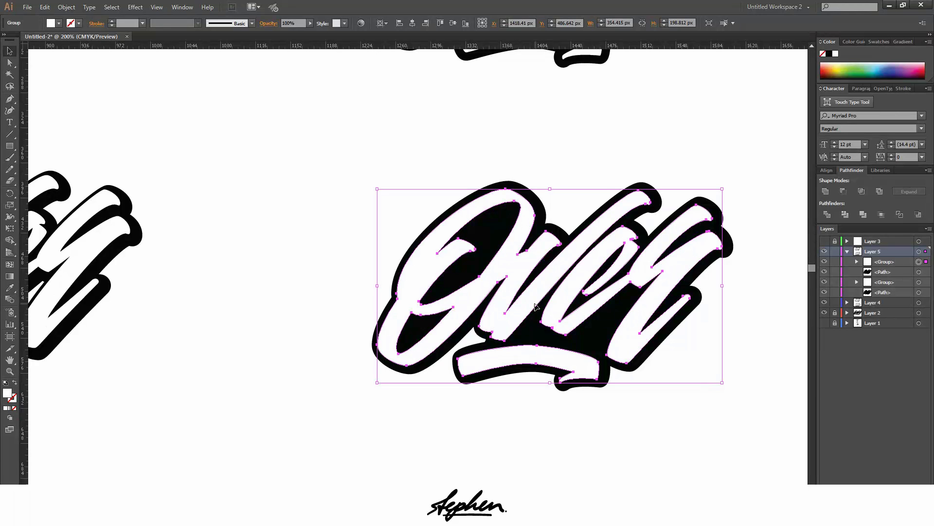
key(Up)
key(Up)
key(Up)
key(Up)
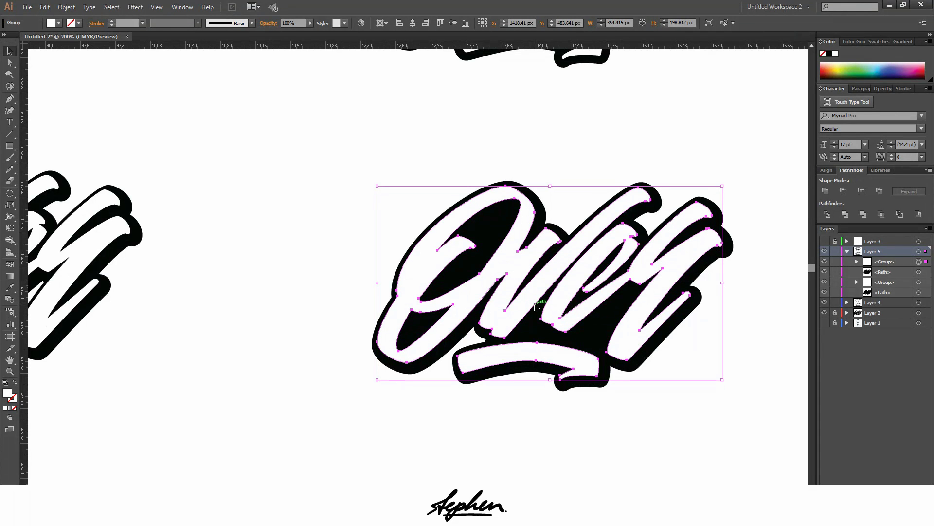
click(319, 164)
scroll(327, 182, down, 4)
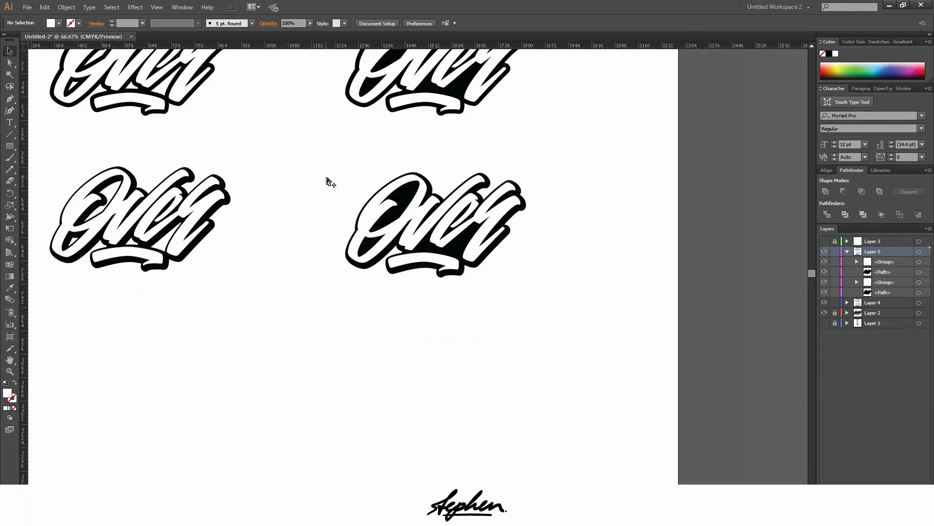
scroll(122, 189, up, 2)
scroll(214, 298, up, 1)
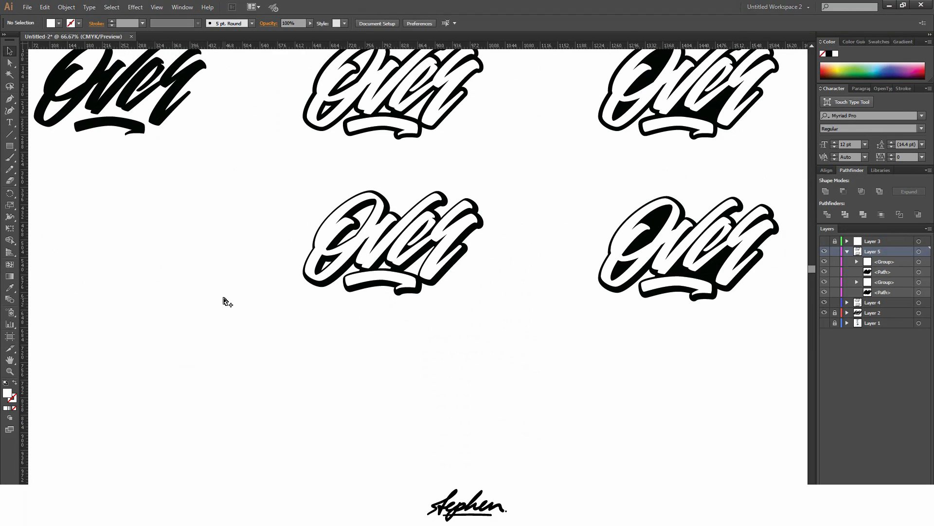
- Place a duplicate of the top outlined lettering, backing included, about 690 px straight below the original as a third row
scroll(228, 299, down, 1)
click(295, 142)
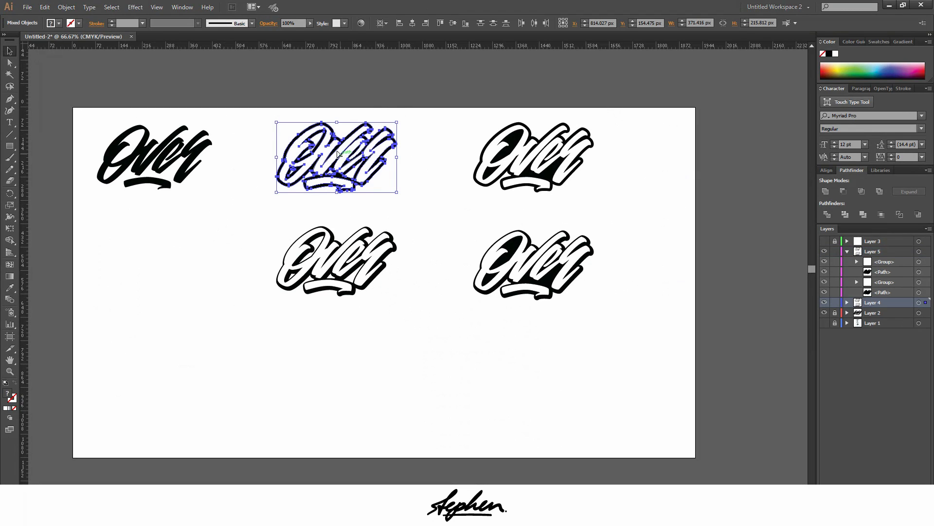
drag(340, 154, 341, 371)
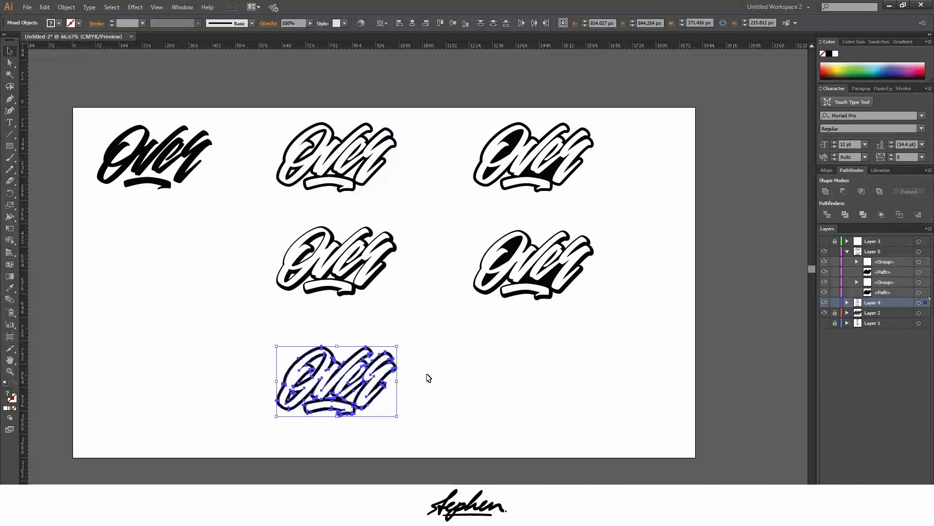
click(428, 378)
- Open the Distort & Transform effect Transform for the black backing of the third-row copy, with the preview turned on
scroll(371, 355, up, 2)
click(403, 372)
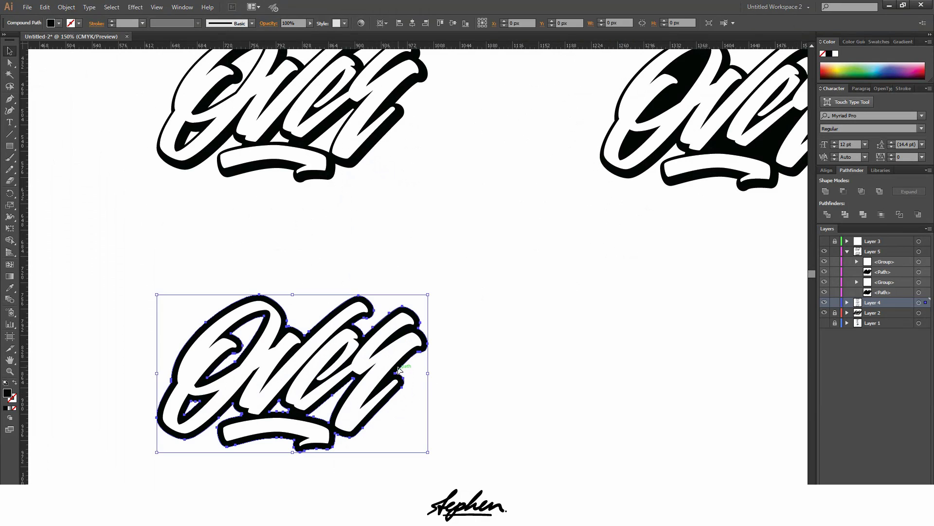
click(139, 8)
mouse_move(180, 87)
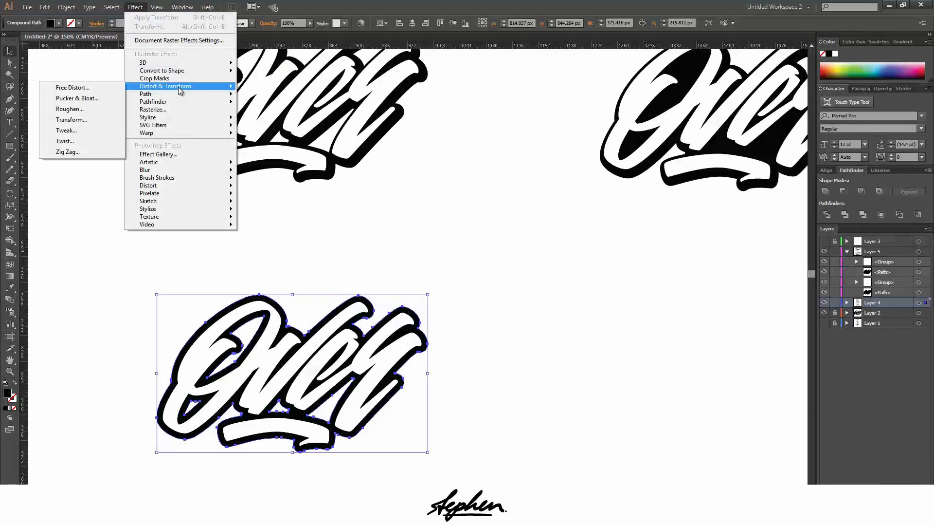
click(92, 121)
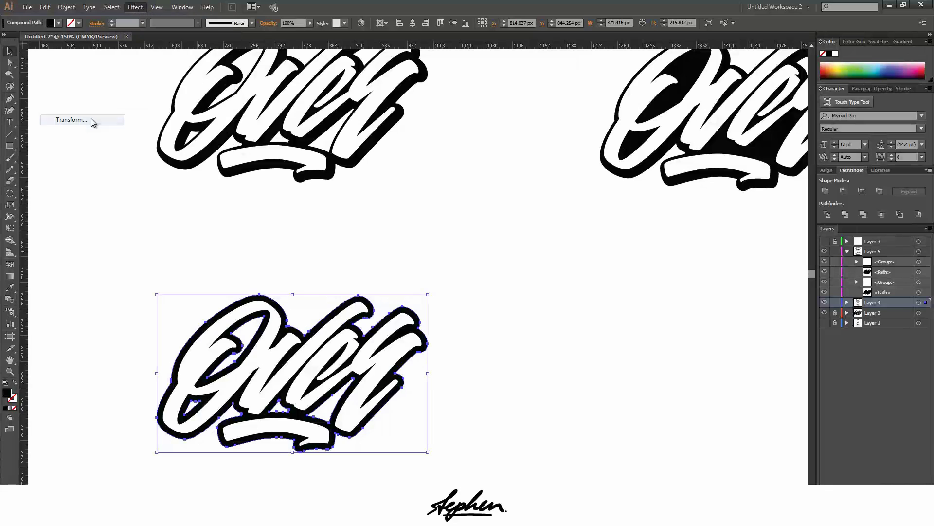
drag(207, 86, 723, 79)
click(590, 330)
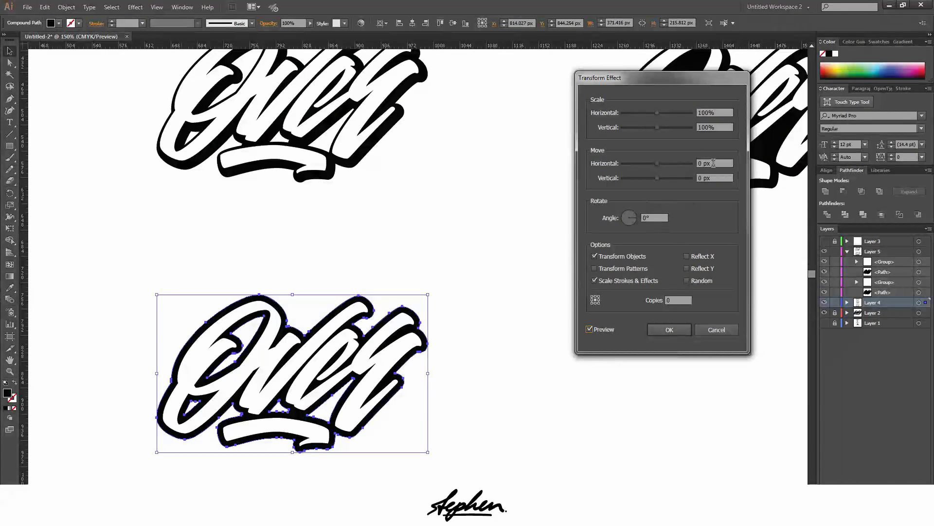
- Set the Transform effect to move 0.5 px horizontally and 0.5 px vertically with 20 copies, and preview it
click(712, 163)
text(0.5)
key(Tab)
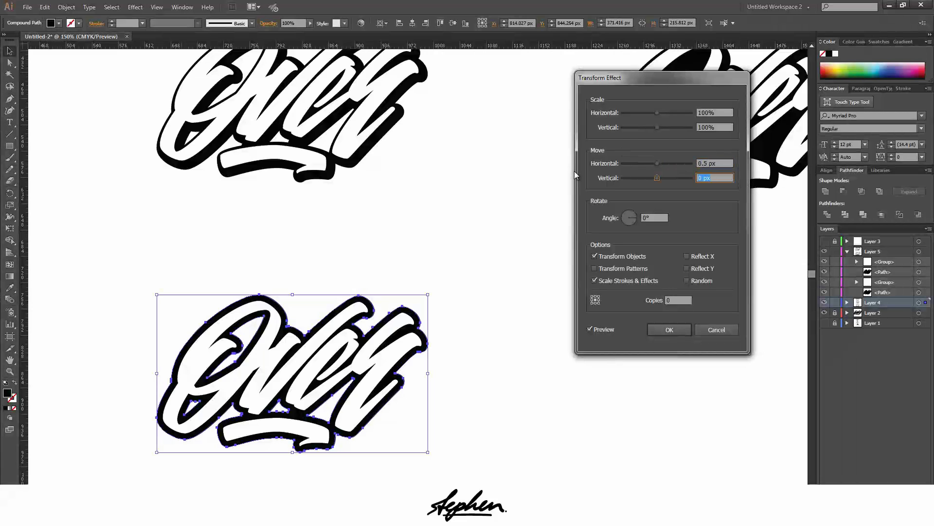
text(0.5)
key(Tab)
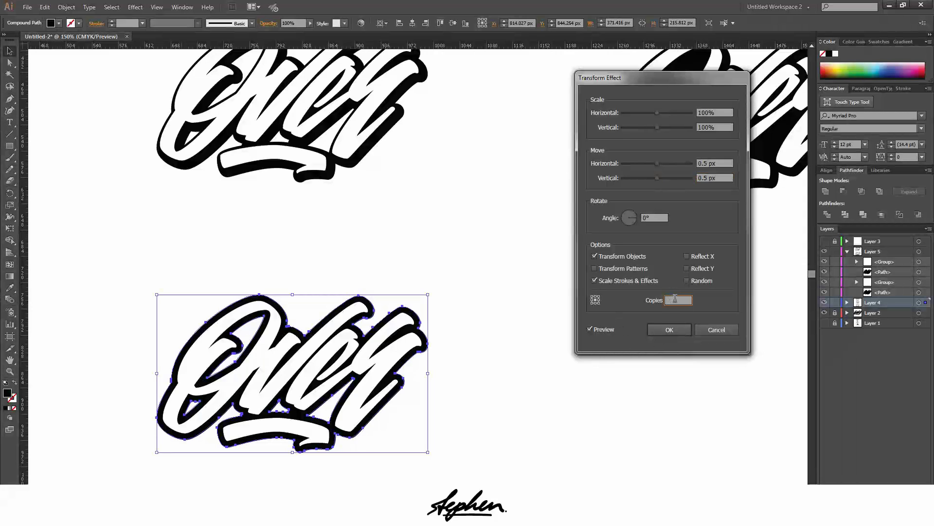
text(20)
click(590, 331)
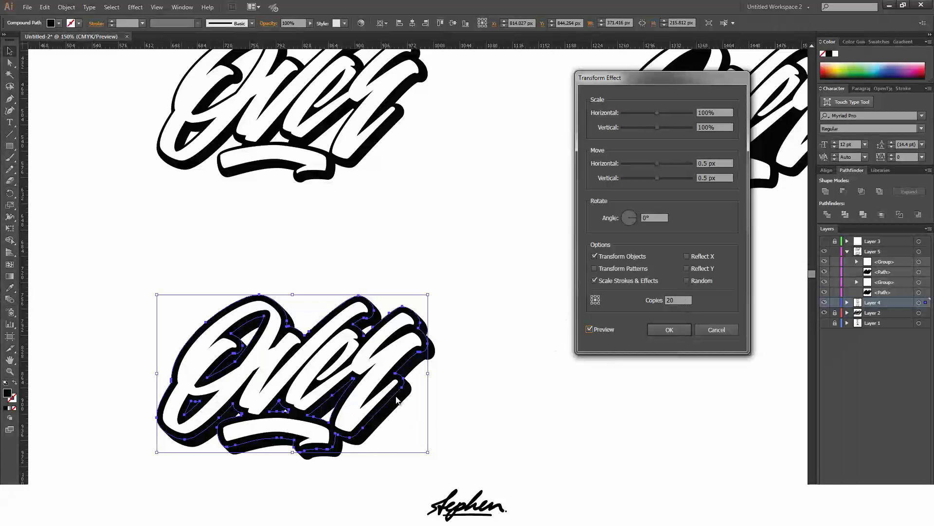
- Set the Transform effect's number of copies to 25 and apply it to the backing
double_click(682, 300)
text(256)
key(BackSpace)
click(589, 331)
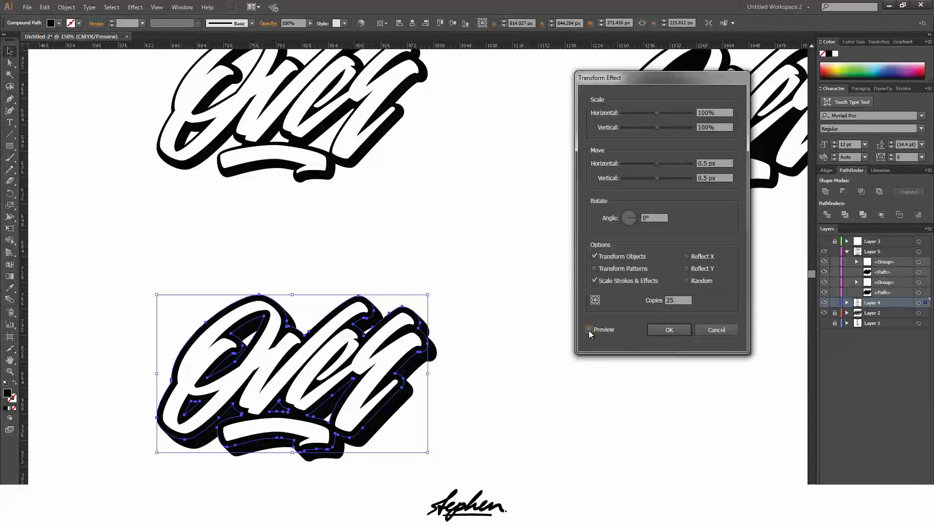
click(678, 329)
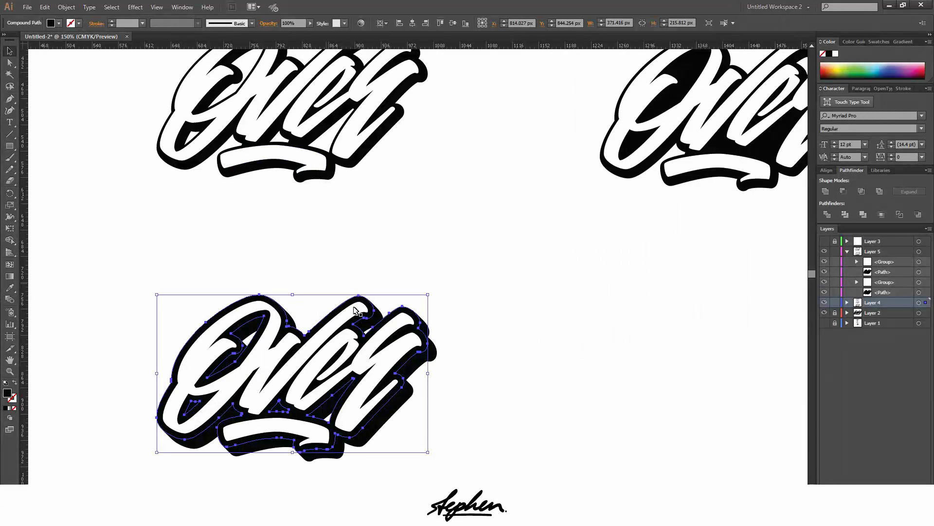
- Expand the appearance of the transformed backing and unite its stacked copies into one shape
click(66, 8)
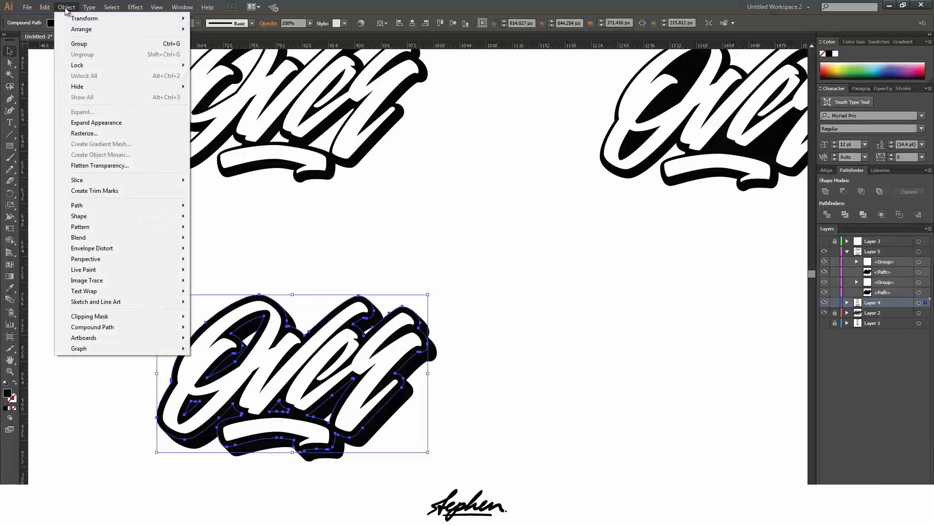
click(96, 123)
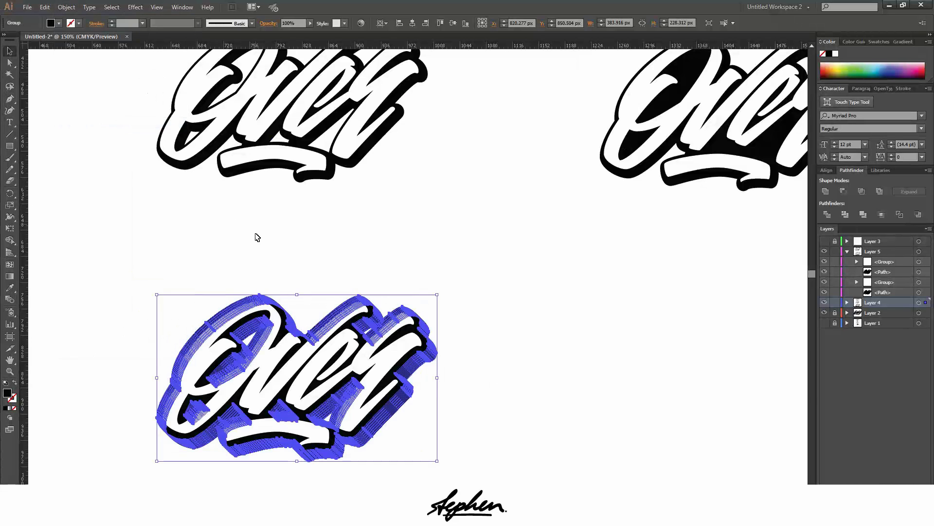
click(825, 191)
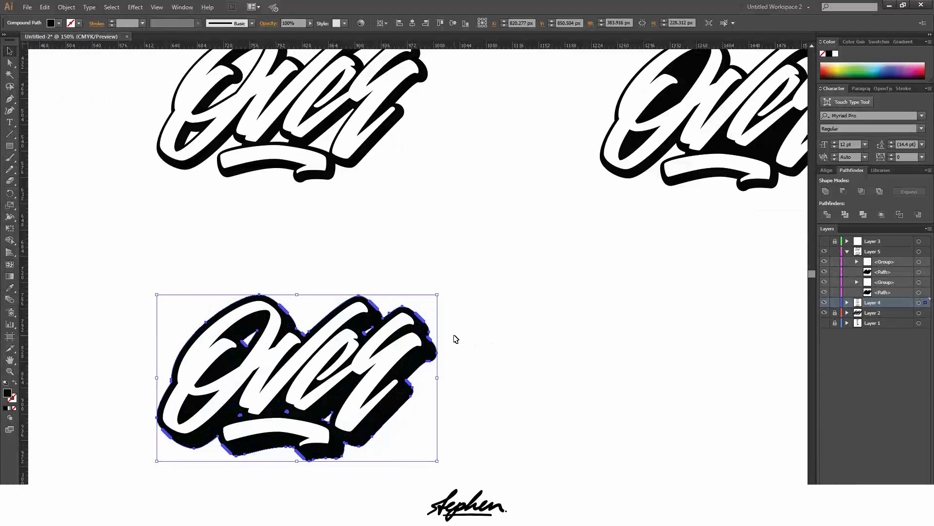
click(455, 365)
scroll(455, 365, down, 2)
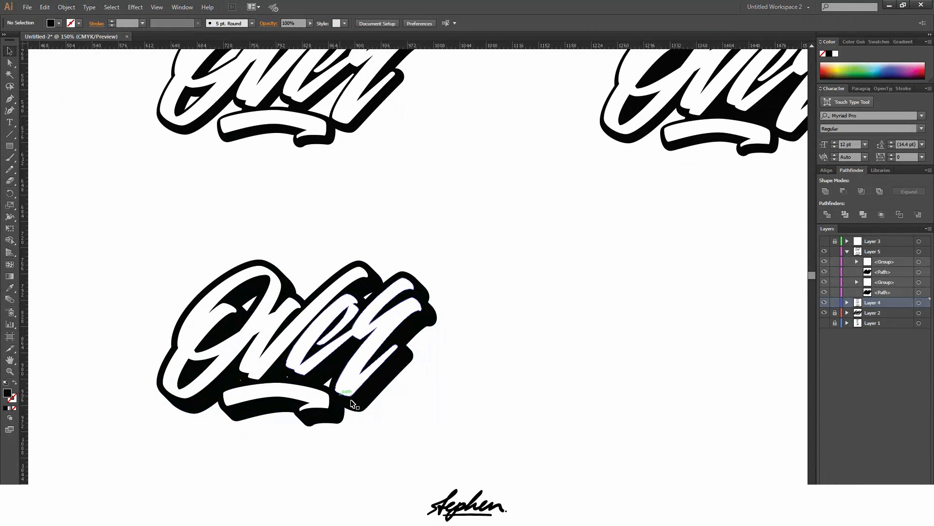
click(428, 323)
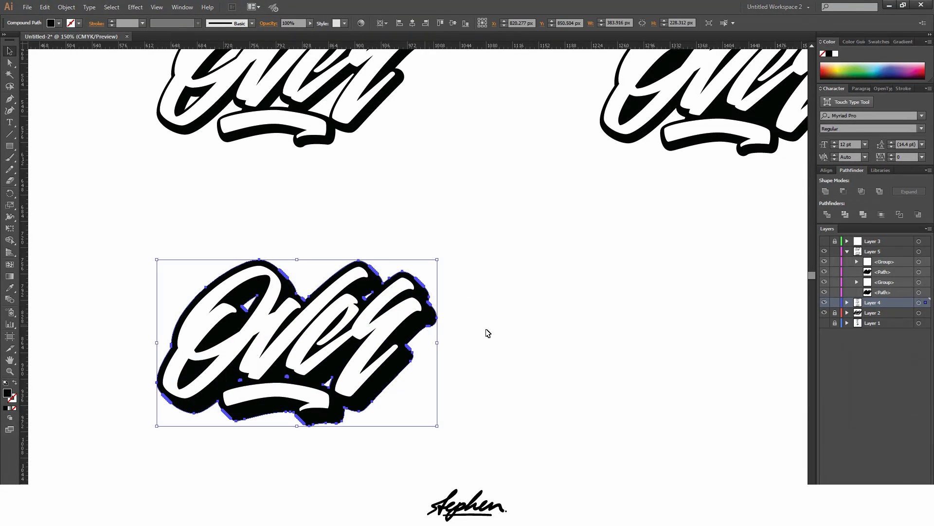
click(523, 324)
- Place a duplicate of the top filled-gap version, lettering and backing together, straight below it and level with the extruded third-row copy
scroll(607, 319, down, 3)
scroll(716, 269, up, 2)
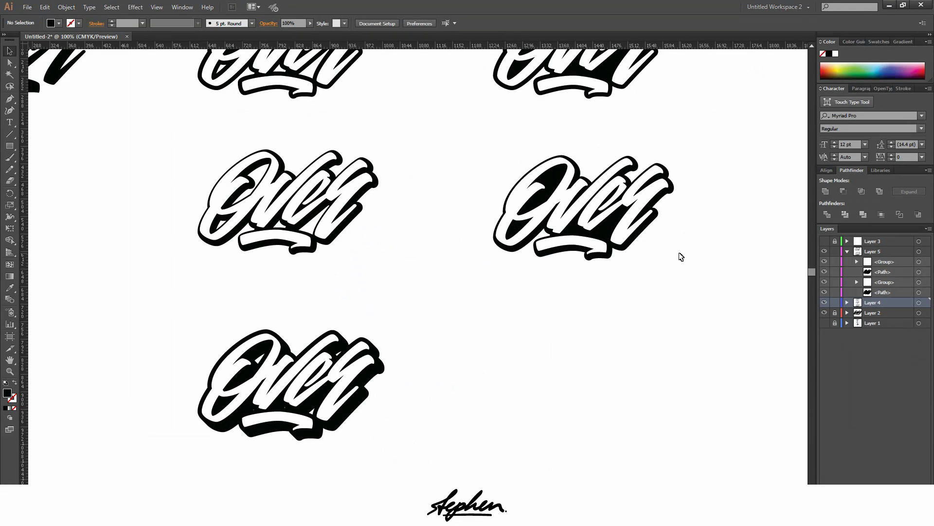
key(ctrl+0)
scroll(646, 219, up, 2)
drag(563, 125, 618, 380)
click(676, 394)
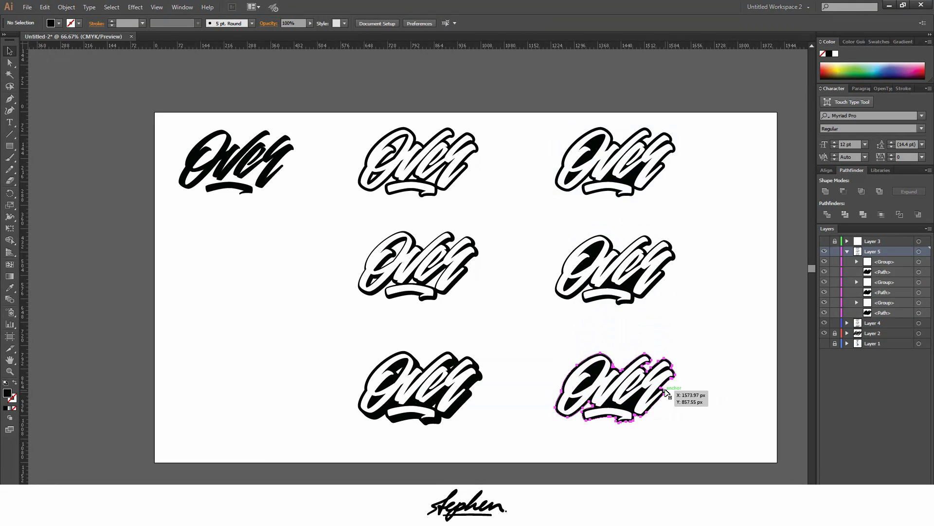
- Apply the same Transform effect to the black backing of the third-row filled-gap copy
click(667, 393)
click(136, 7)
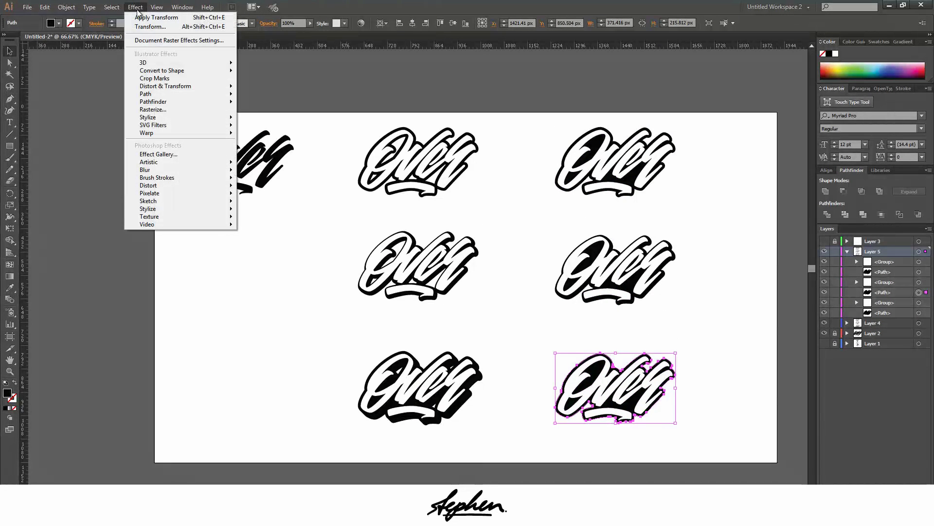
click(162, 18)
scroll(647, 421, up, 2)
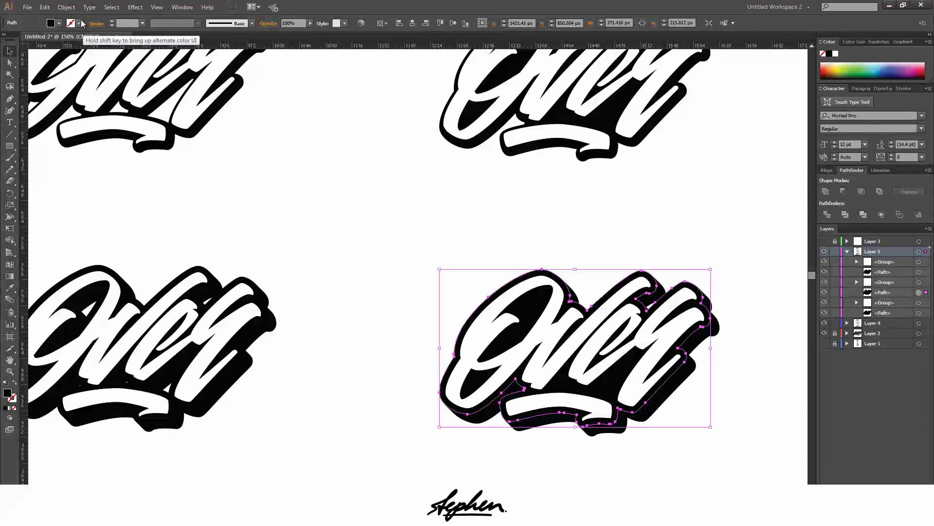
- Expand the appearance of the filled-gap copy's backing and unite the resulting shapes
click(66, 7)
click(96, 122)
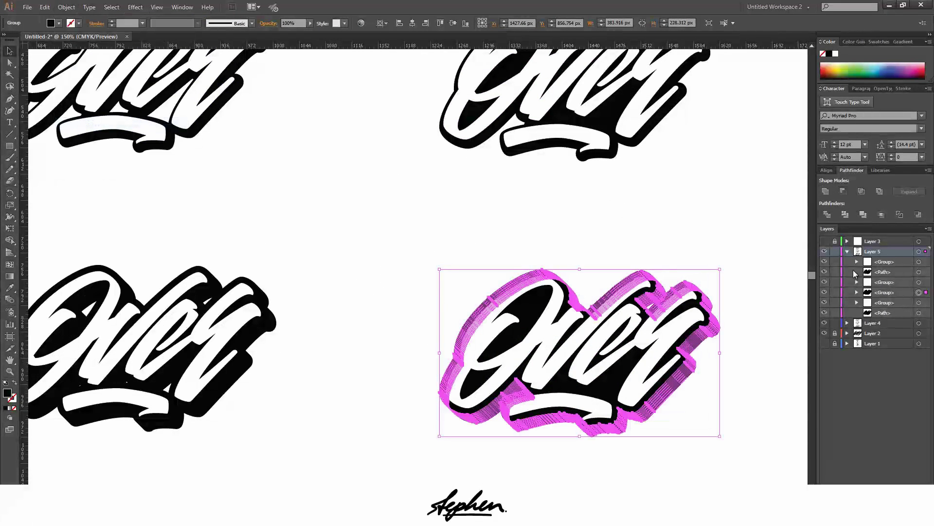
click(830, 190)
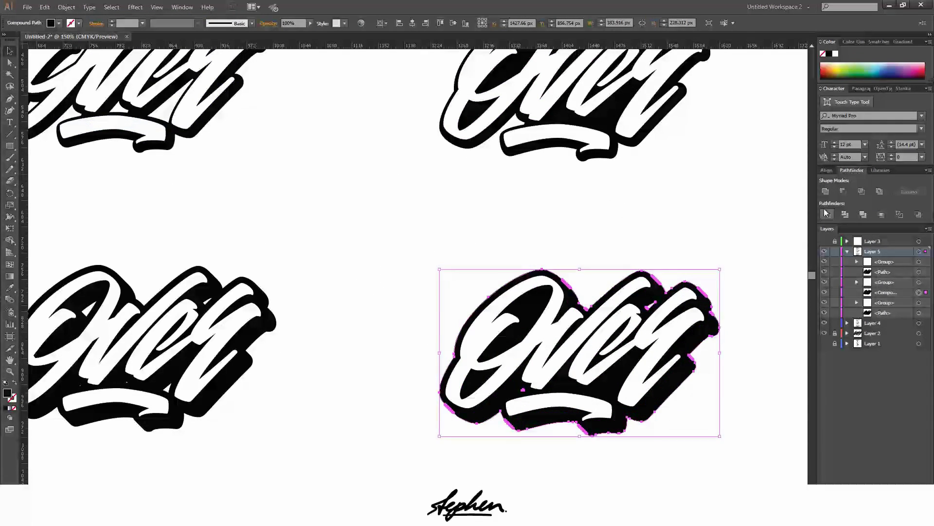
click(687, 213)
scroll(687, 213, down, 2)
scroll(666, 221, up, 1)
scroll(734, 326, up, 2)
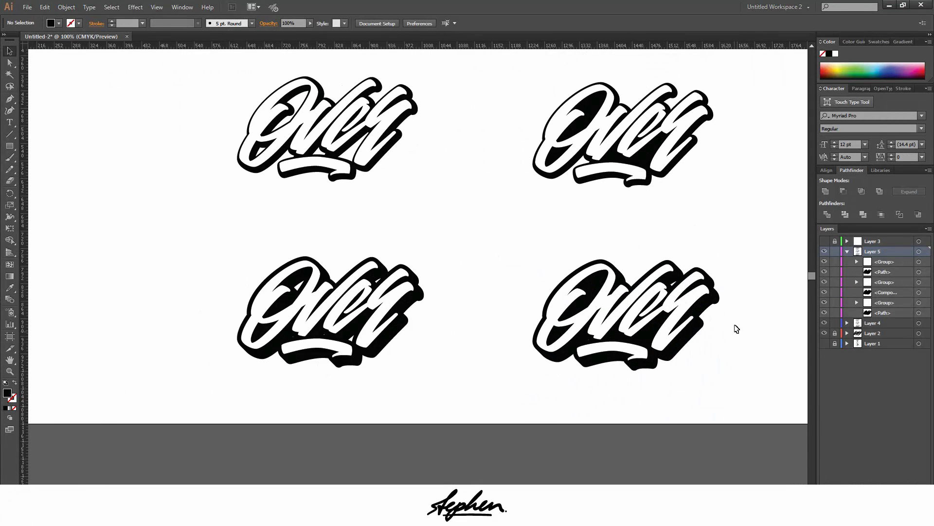
scroll(749, 315, down, 1)
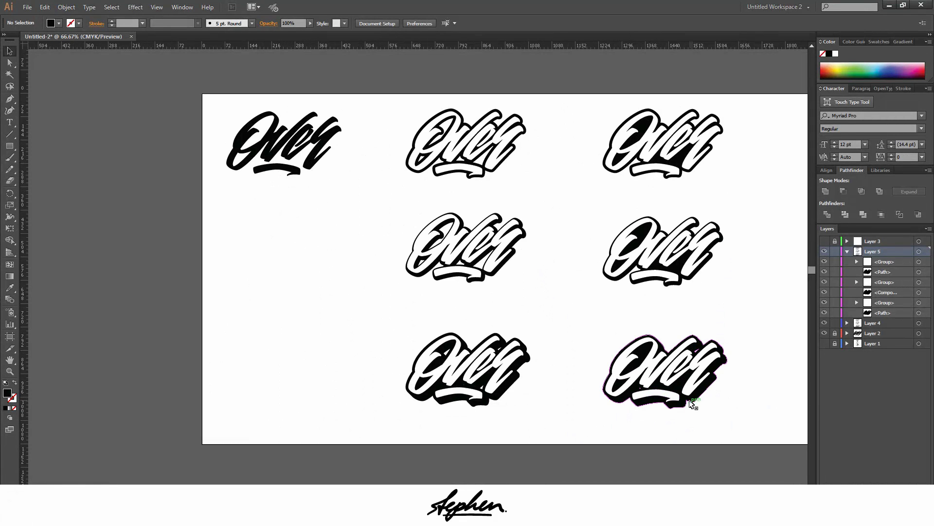
drag(712, 429, 405, 331)
click(371, 337)
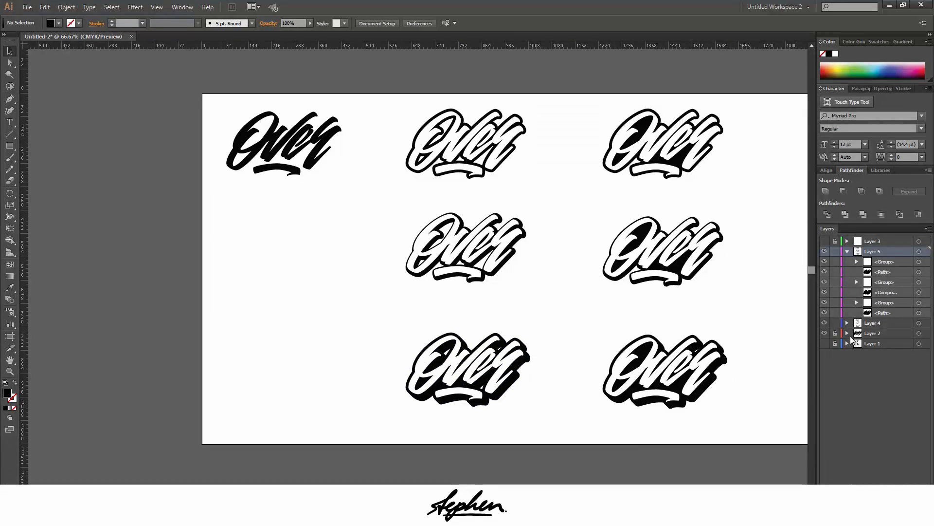
- Show Layer 1 to review the scanned sketches beside the vector versions, and hide it again with Layer 5 collapsed
click(825, 344)
scroll(572, 264, up, 3)
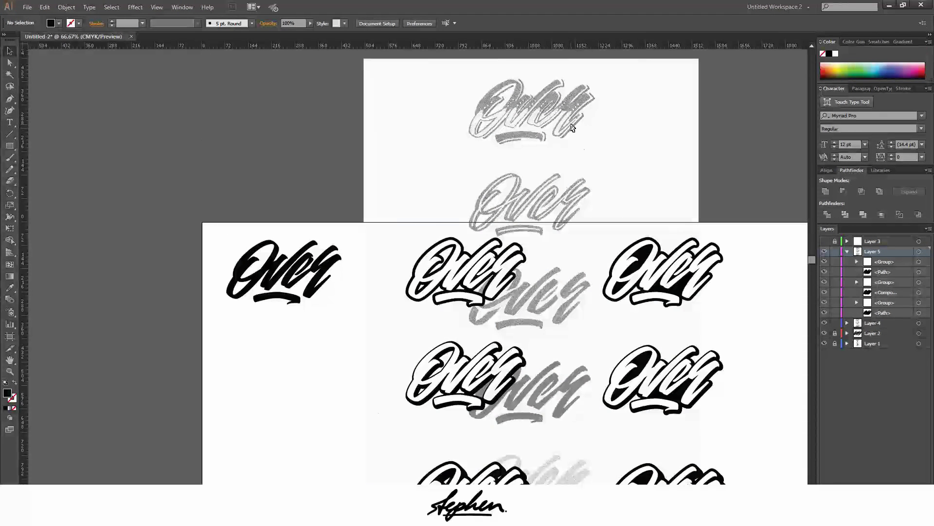
scroll(571, 146, down, 4)
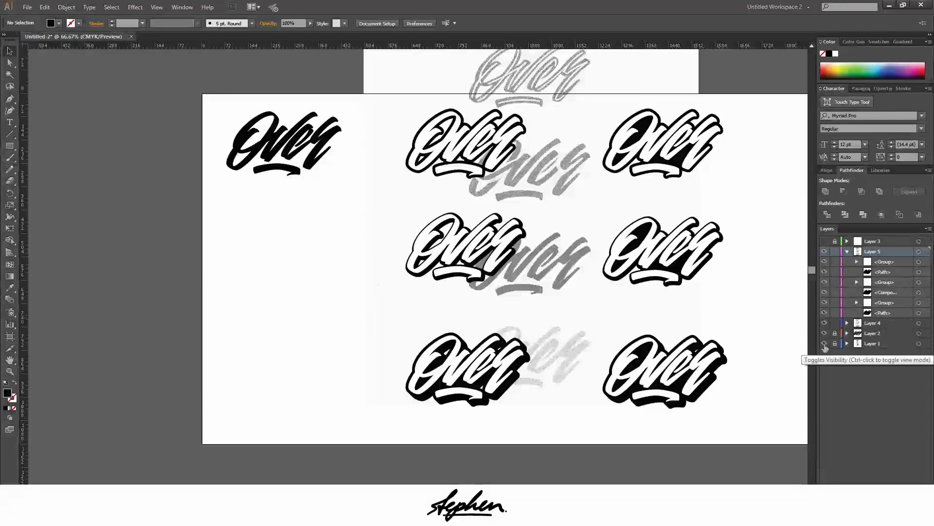
click(848, 252)
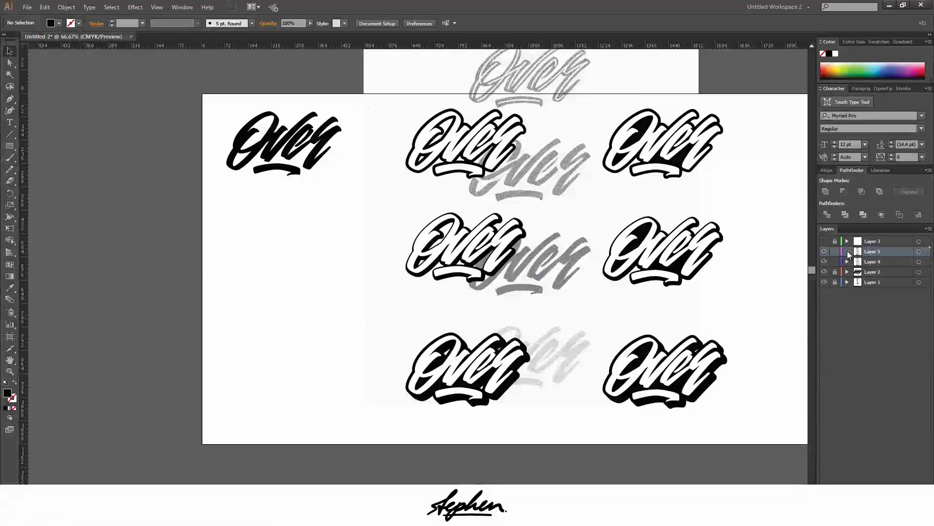
click(825, 282)
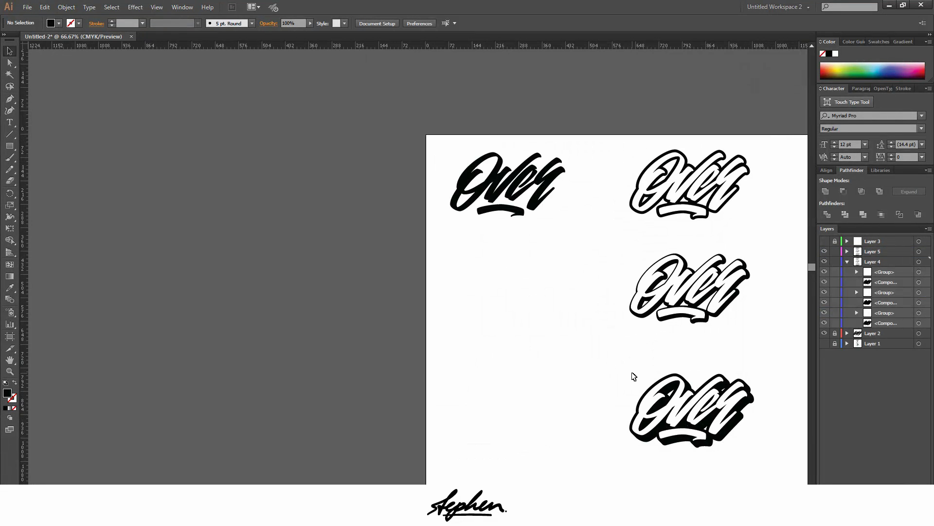
- Duplicate the extruded third-row "Over" with its backing about 538 px horizontally, placing it below the solid black version
drag(629, 375, 753, 461)
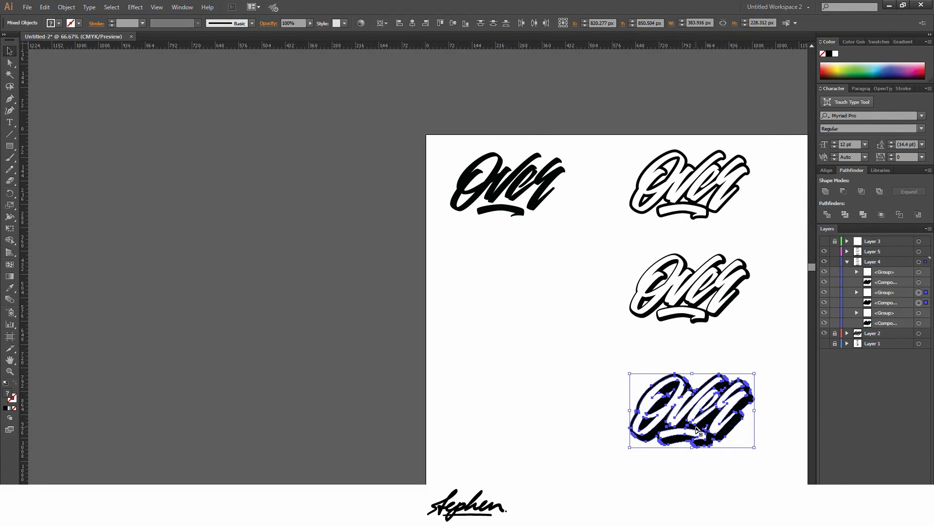
drag(691, 411, 518, 408)
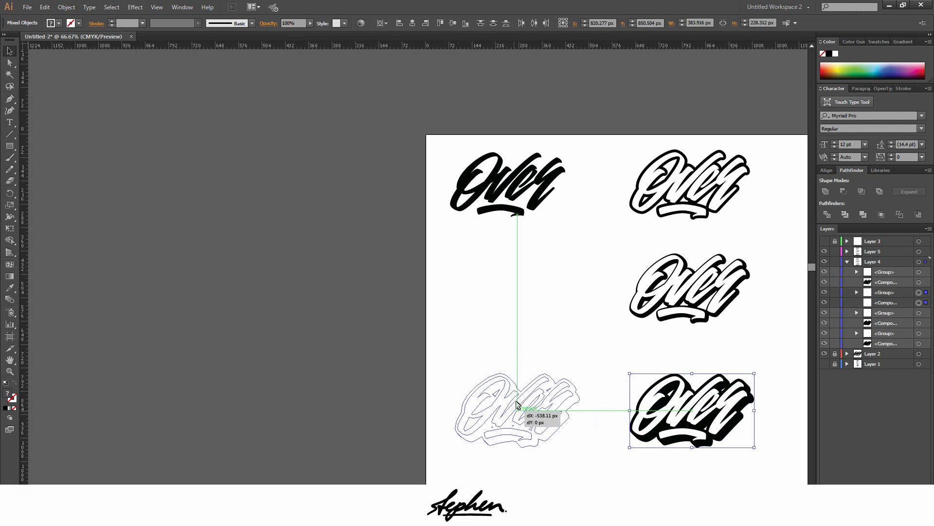
click(582, 414)
- Copy the white lettering group of the new duplicate and paste two copies in front, in place
scroll(476, 424, up, 2)
click(507, 444)
key(ctrl+c)
key(ctrl+f)
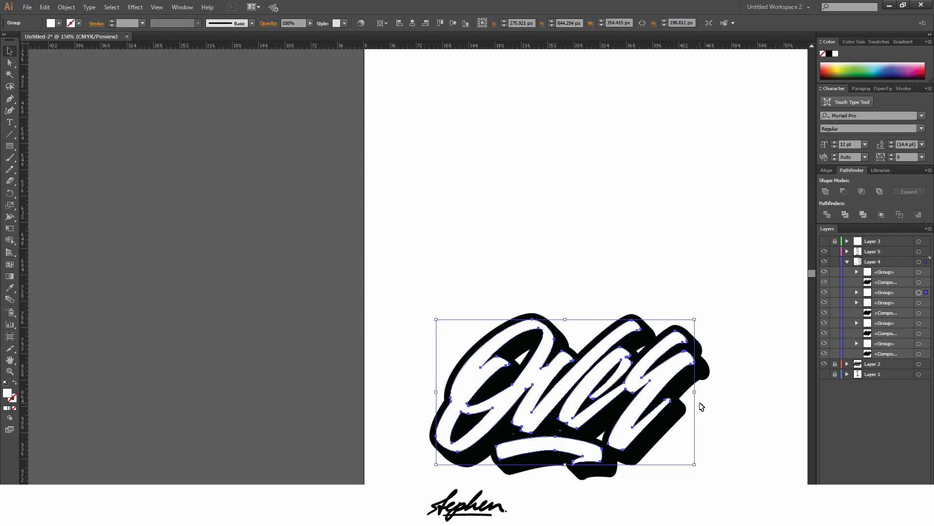
key(ctrl+shift+b)
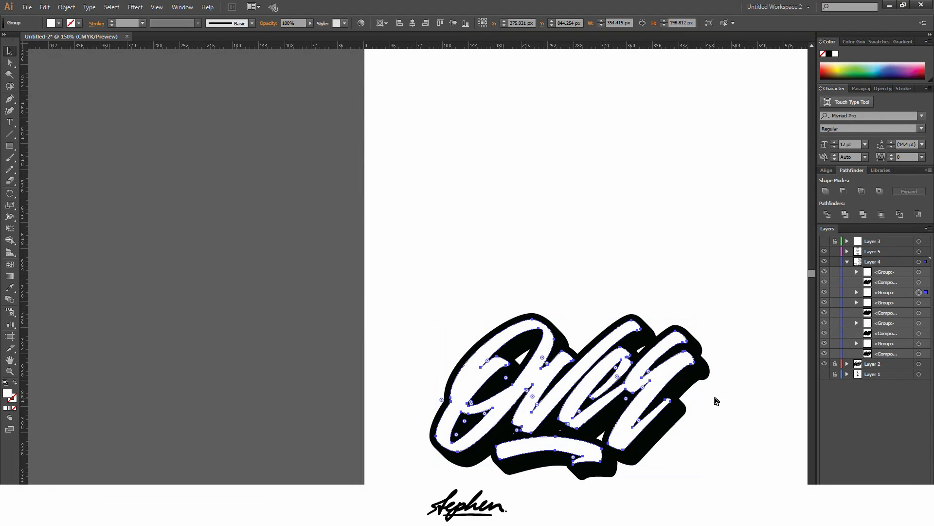
key(ctrl+f)
key(ctrl+shift+b)
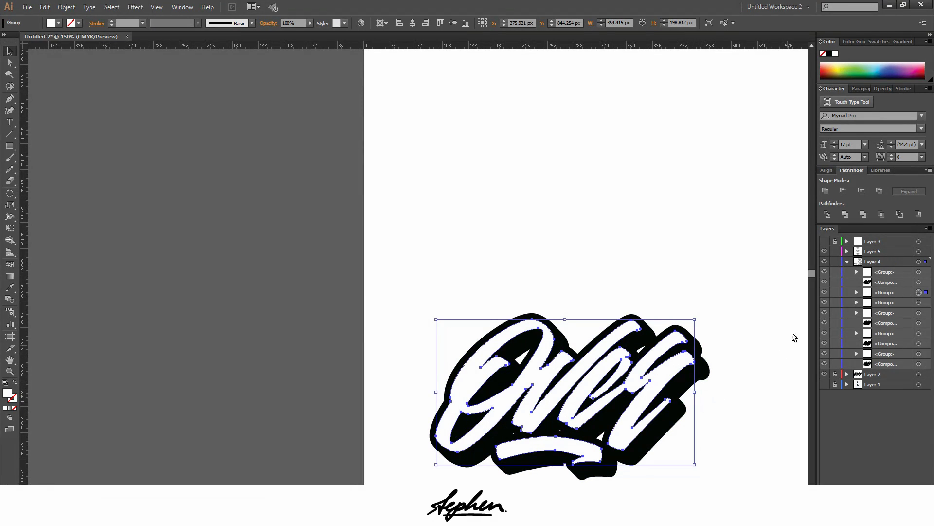
- Give the front lettering copy no fill and a pinkish-red stroke of 4 pt
double_click(13, 399)
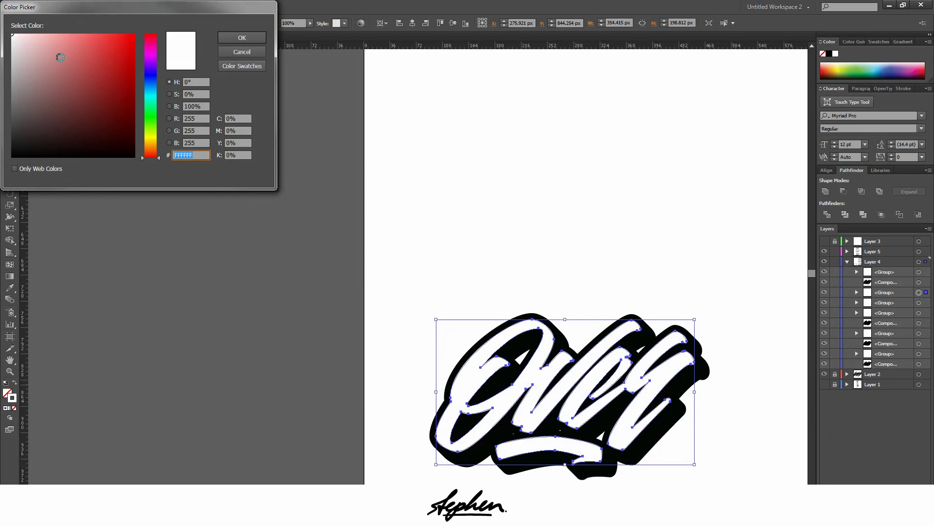
click(60, 57)
click(242, 37)
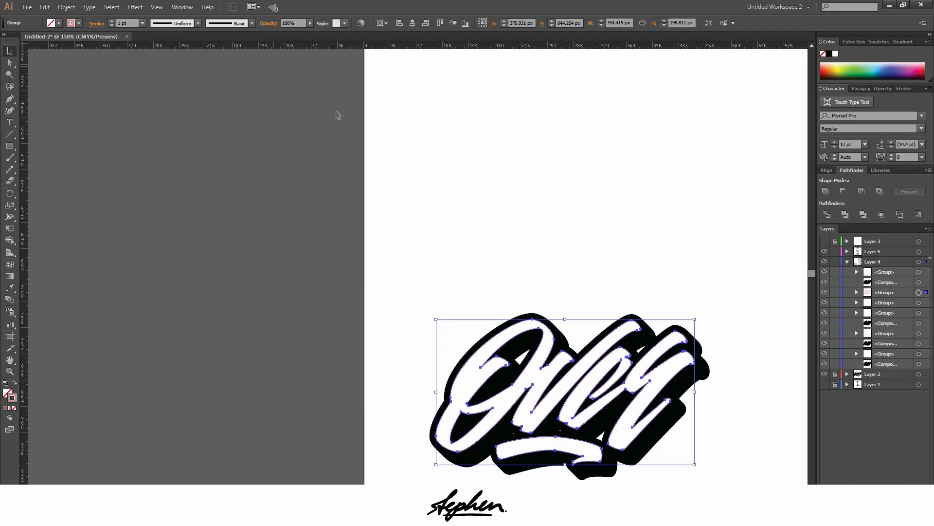
click(111, 21)
click(111, 21)
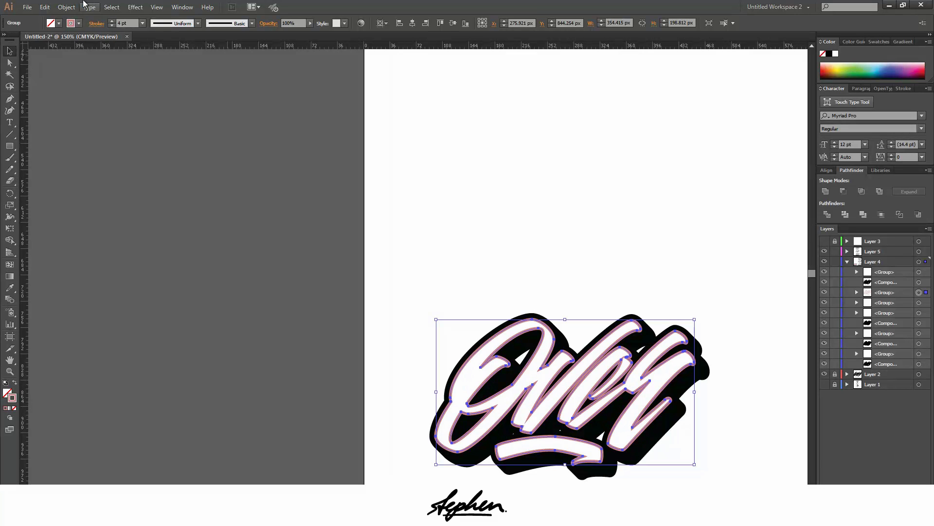
- Expand the stroked lettering with both Fill and Stroke so its outline becomes filled shapes
click(67, 7)
click(73, 111)
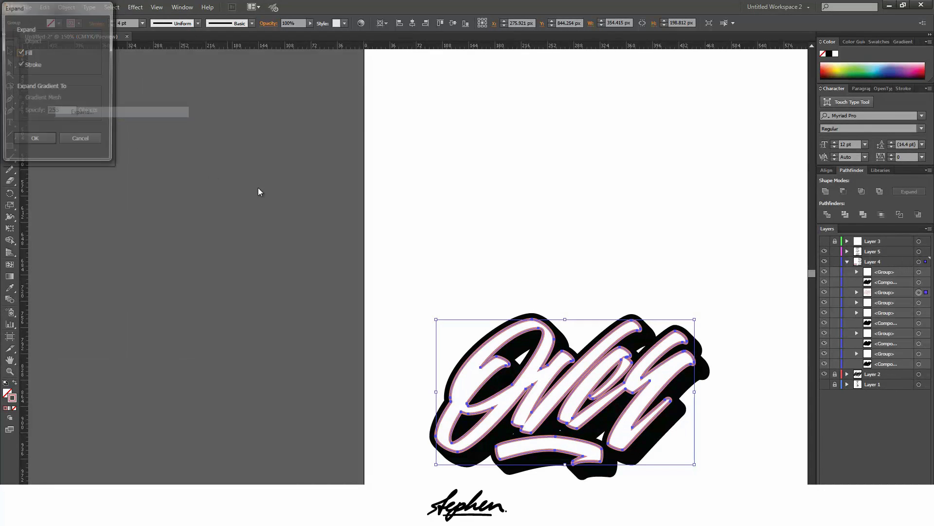
click(34, 142)
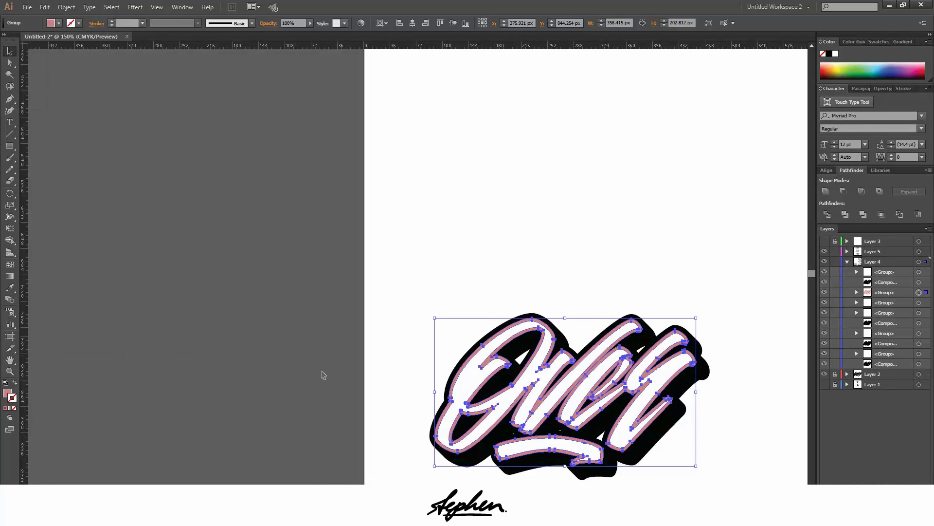
scroll(553, 424, up, 2)
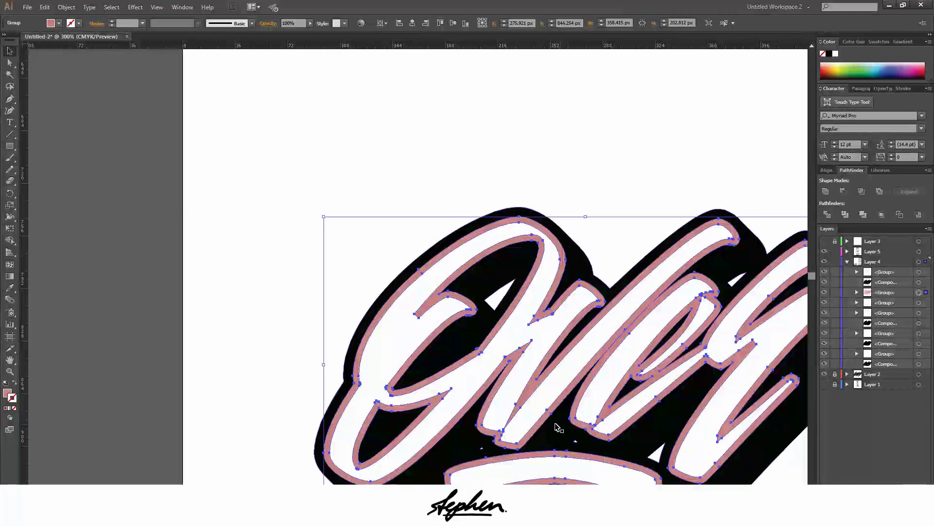
click(615, 197)
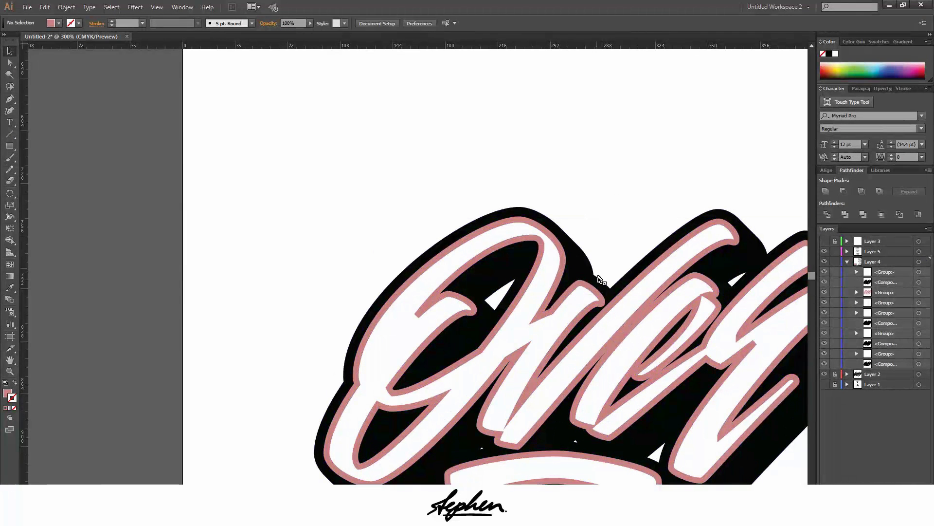
- Ungroup the expanded pink outlines and the white lettering copy beneath them into separate pieces
click(596, 295)
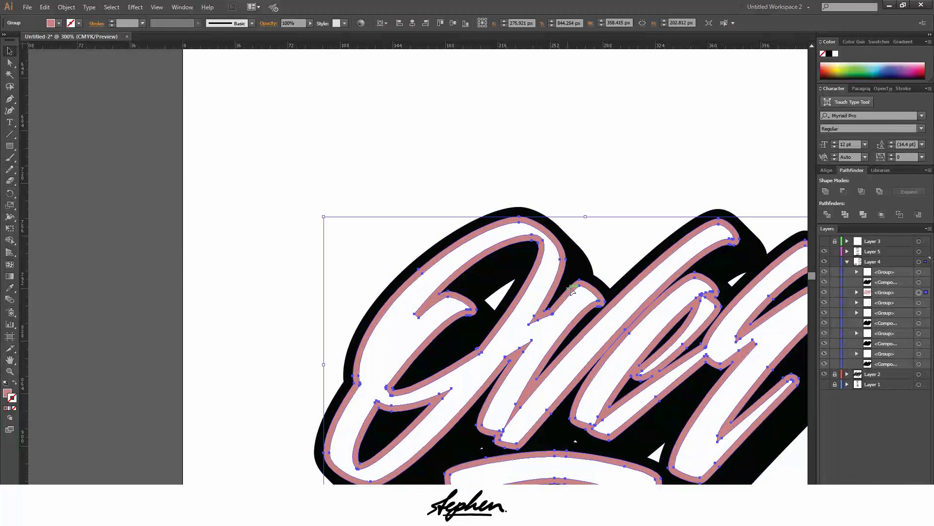
right_click(573, 289)
click(630, 212)
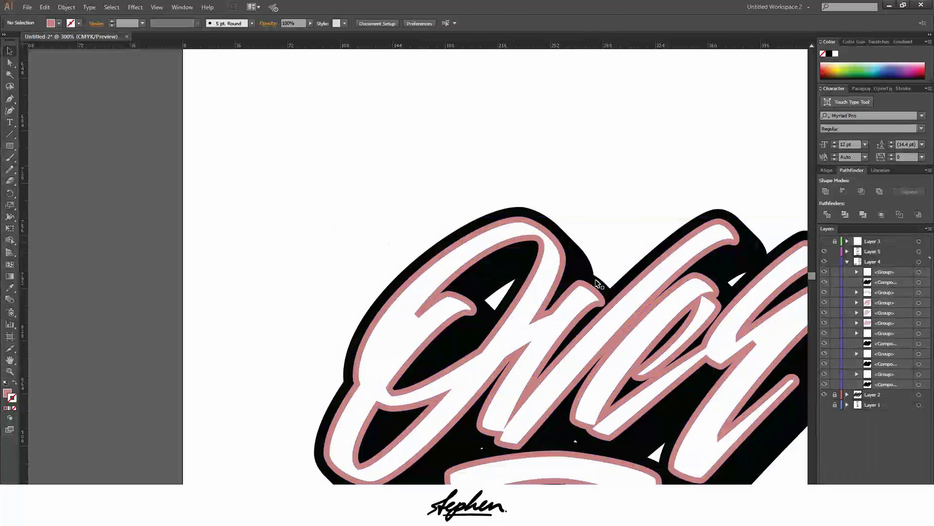
click(572, 346)
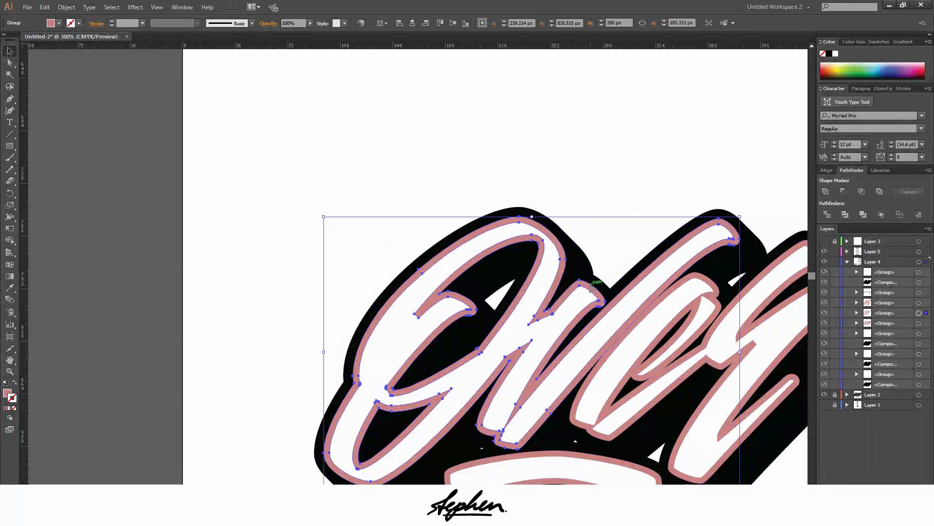
click(560, 314)
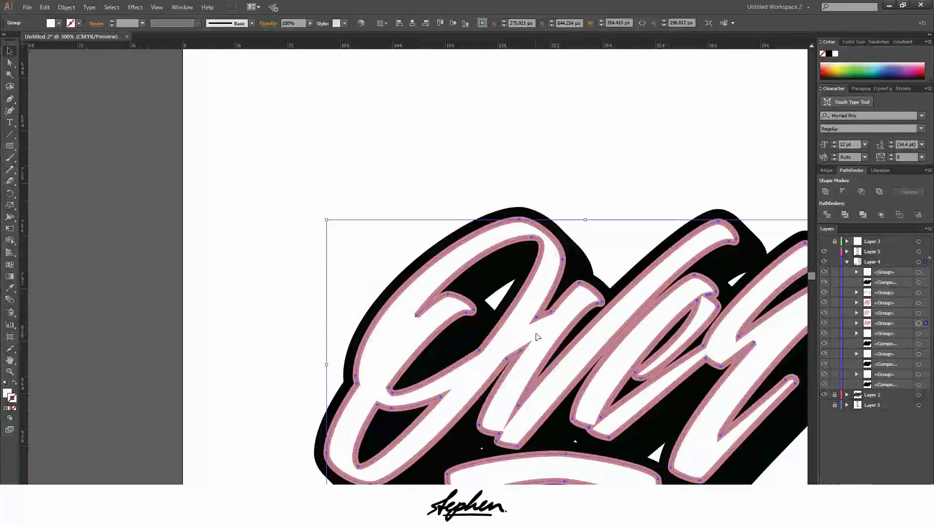
right_click(546, 326)
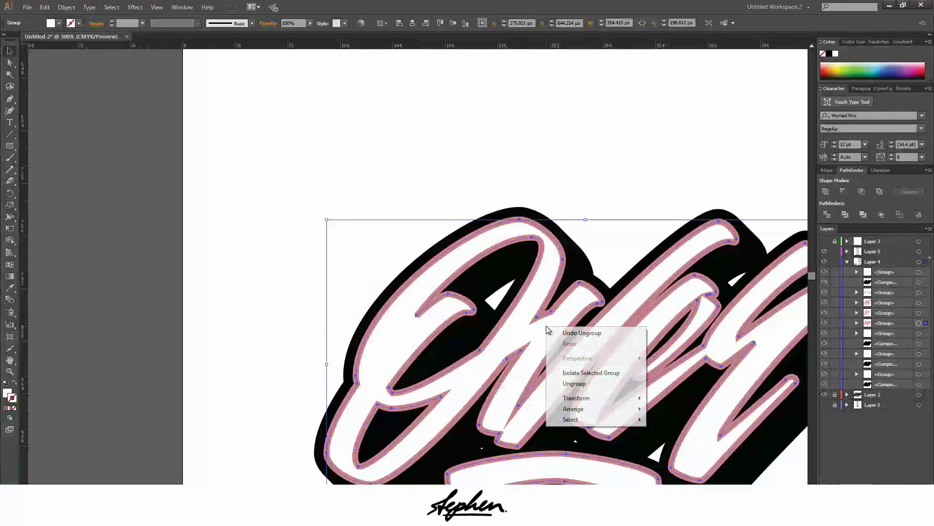
click(575, 383)
click(620, 188)
- Subtract the pink outline from the white "Ov" shape beneath it with Minus Front
click(599, 291)
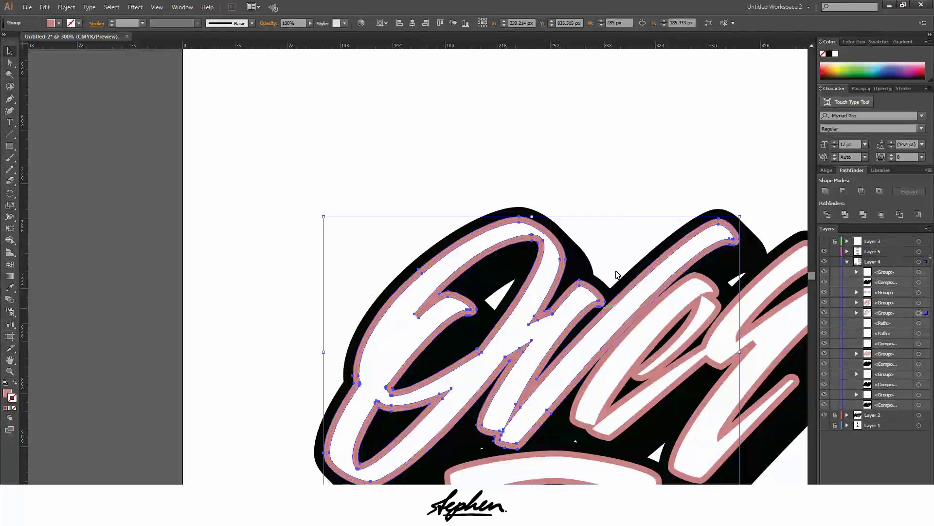
click(605, 252)
click(589, 291)
shift+click(571, 312)
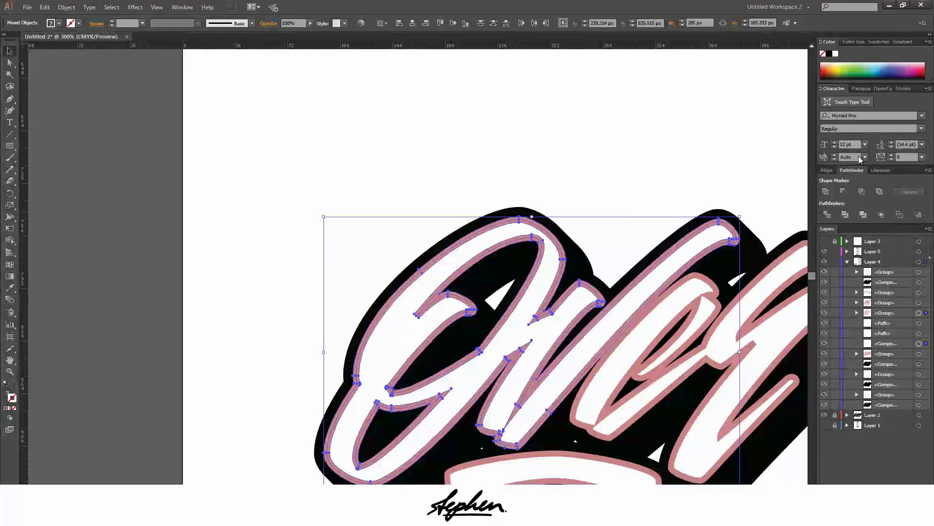
click(844, 191)
- Subtract the pink outline from the white "er" shape with Minus Front
scroll(755, 191, down, 3)
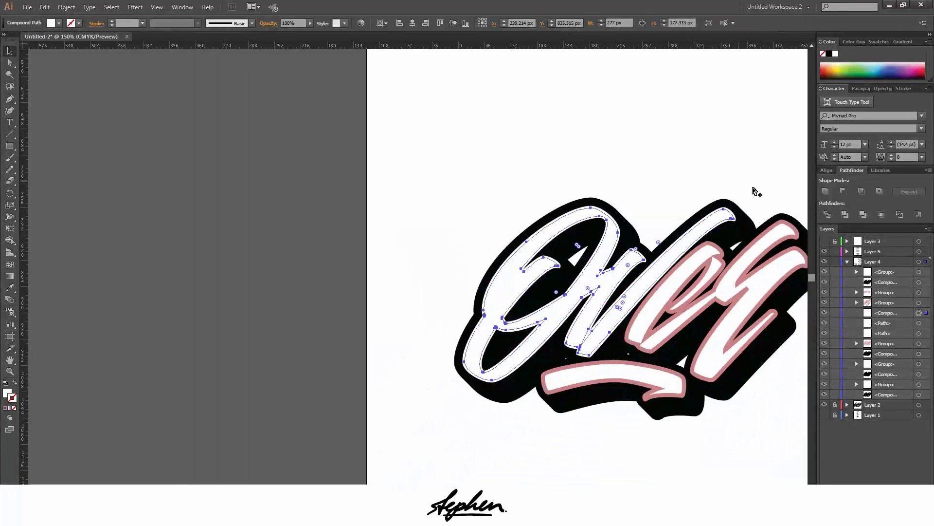
scroll(786, 202, up, 3)
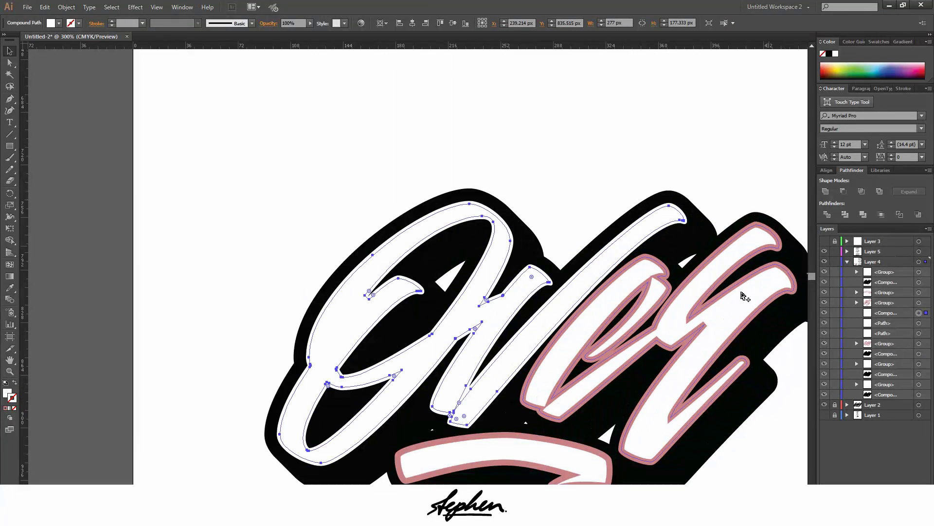
click(689, 310)
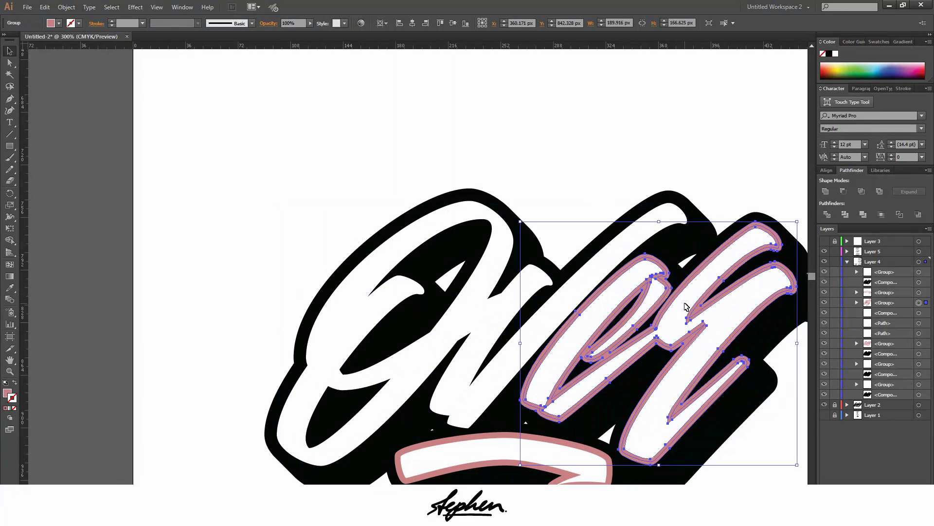
click(844, 191)
scroll(732, 270, down, 1)
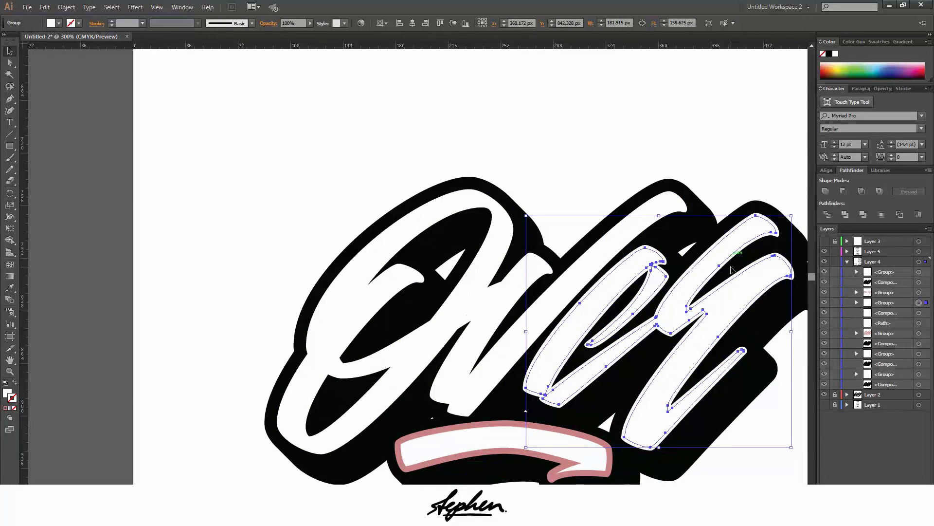
- Subtract the pink outline from the white underline swash with Minus Front
scroll(732, 271, down, 1)
click(554, 373)
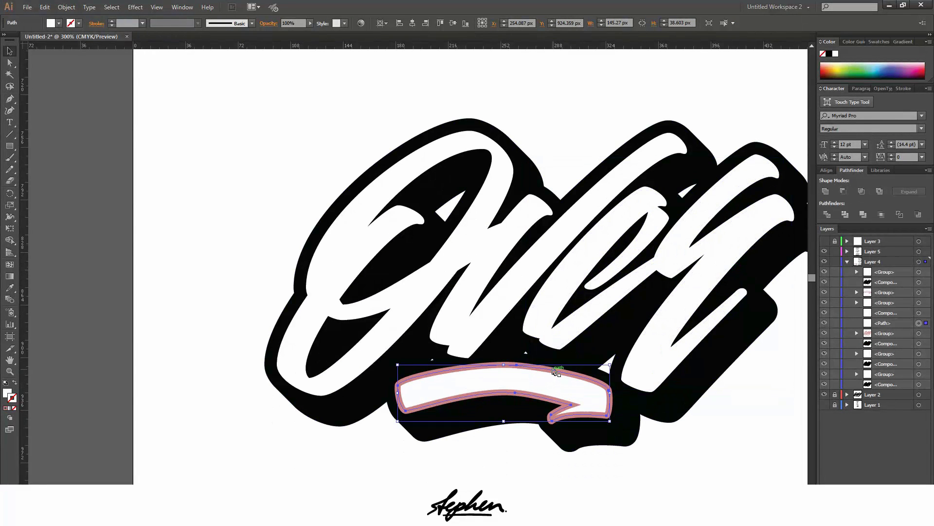
shift+click(555, 371)
click(841, 190)
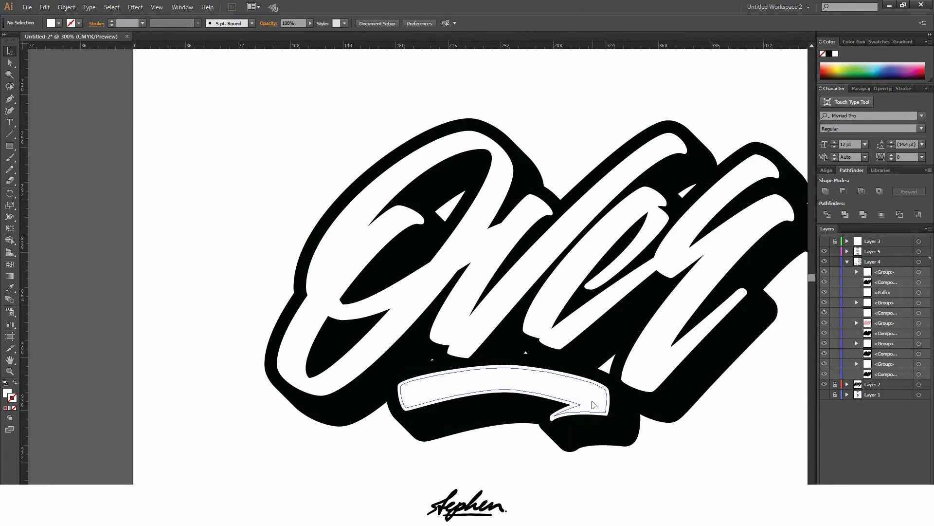
- Fill the inset "Ov", "er" and underline shapes together with a dark red
shift+click(654, 360)
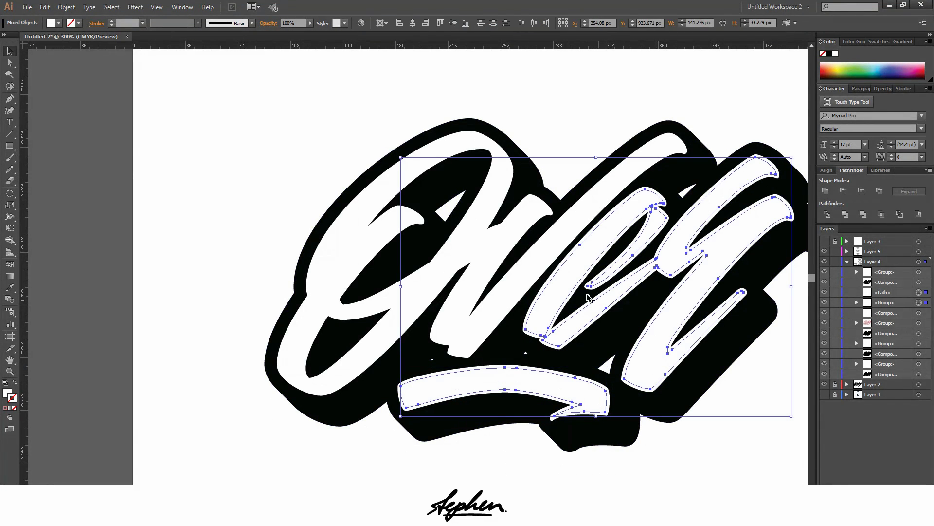
shift+click(495, 310)
double_click(6, 396)
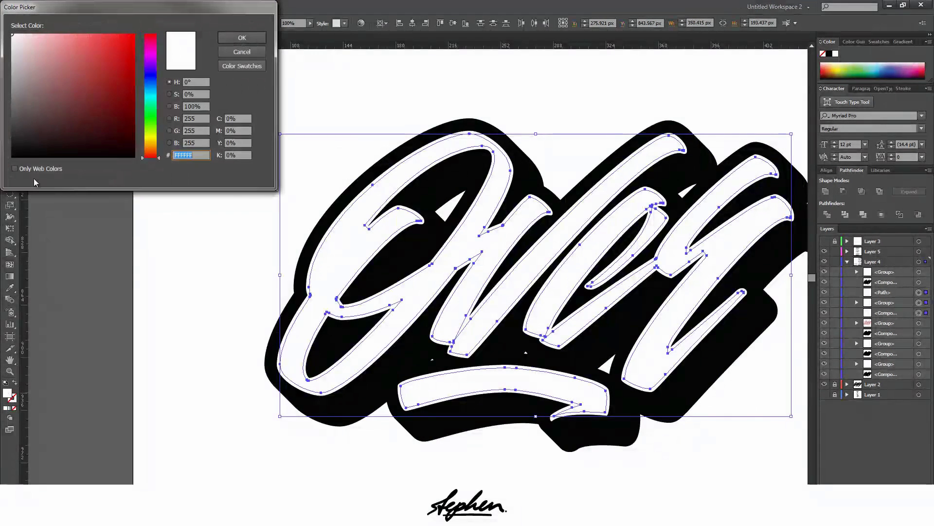
click(75, 91)
click(231, 39)
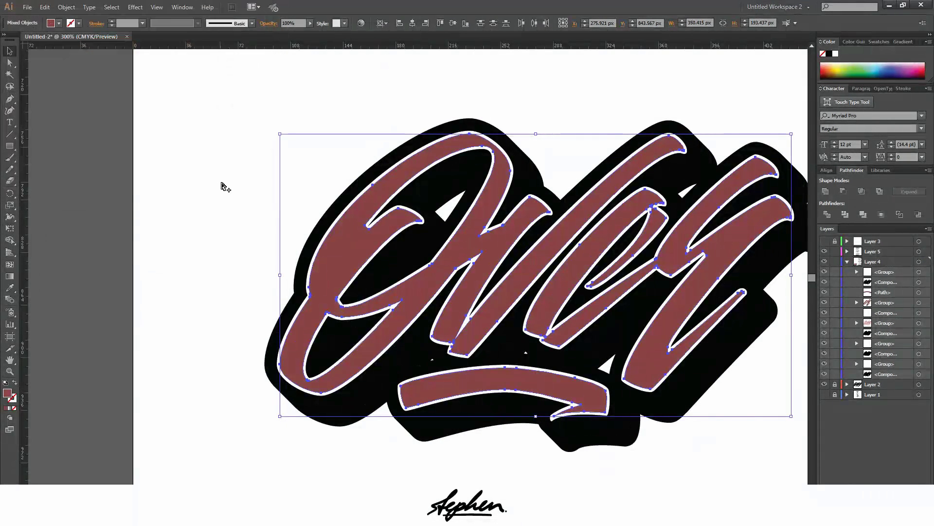
click(219, 184)
- Draw a closed Pen shape covering the upper part of the red lettering, with a curved lower edge crossing the word
key(ctrl+minus)
key(ctrl+minus)
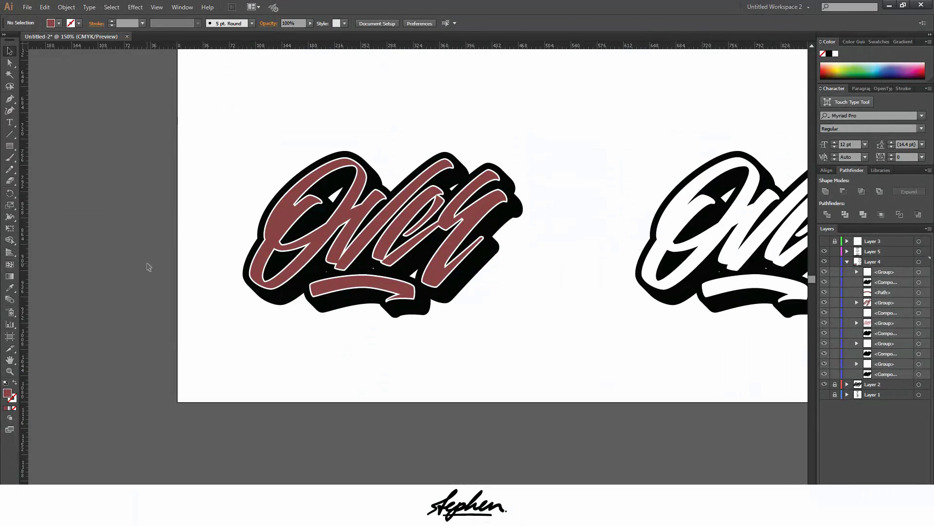
scroll(148, 266, up, 2)
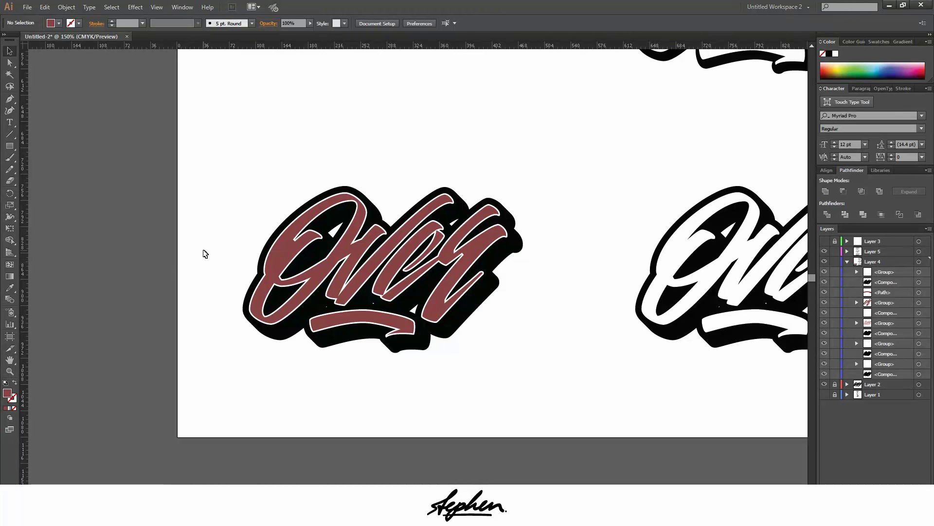
key(p)
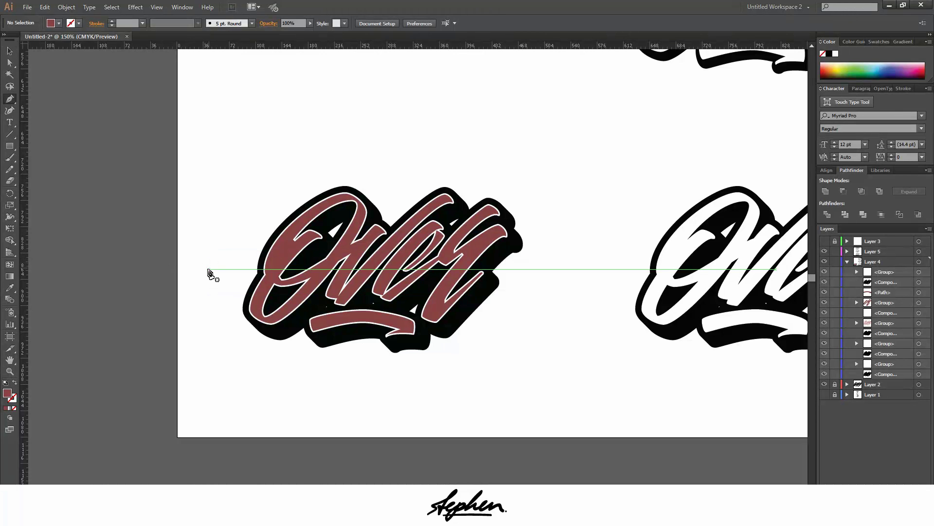
click(200, 281)
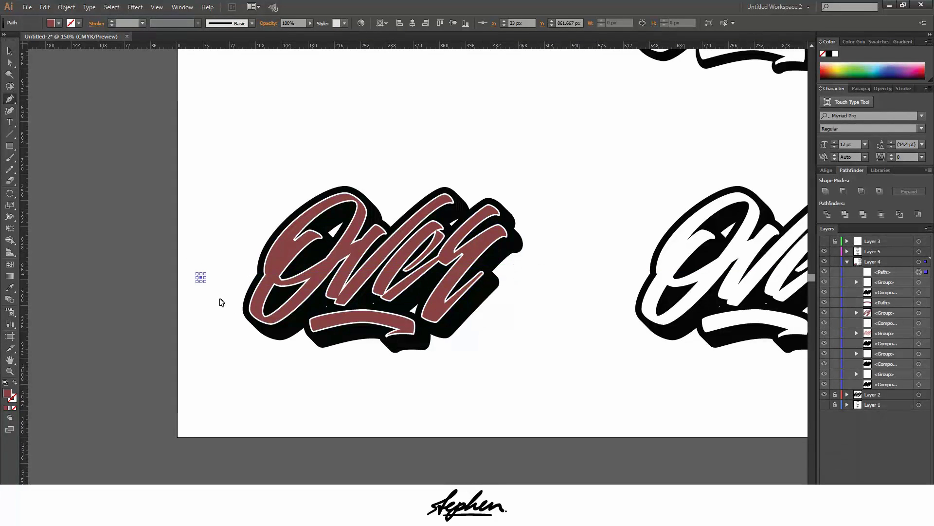
key(ctrl+z)
click(200, 282)
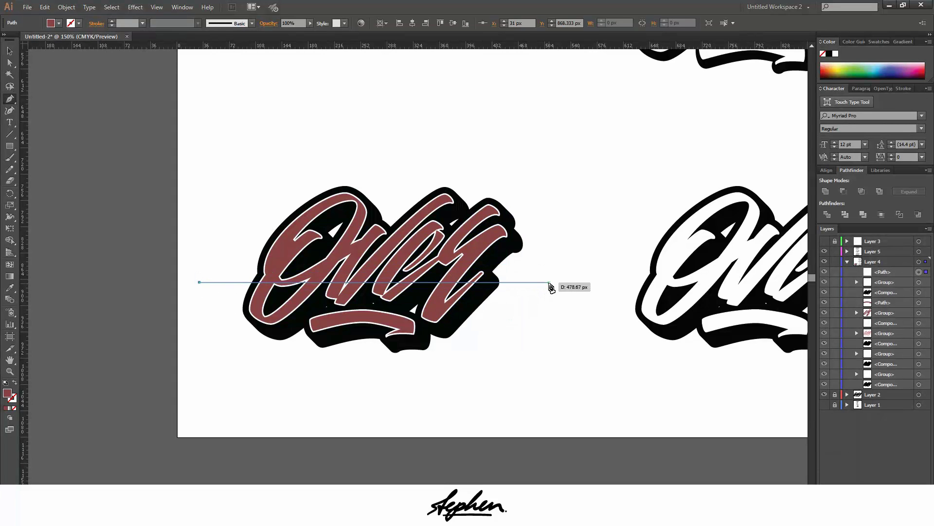
drag(550, 286, 710, 337)
click(542, 113)
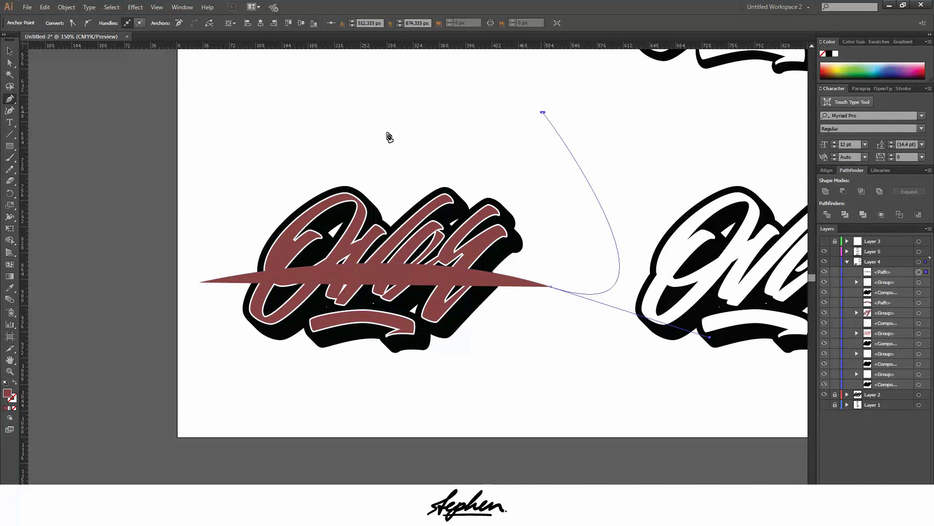
click(292, 156)
click(235, 205)
click(207, 278)
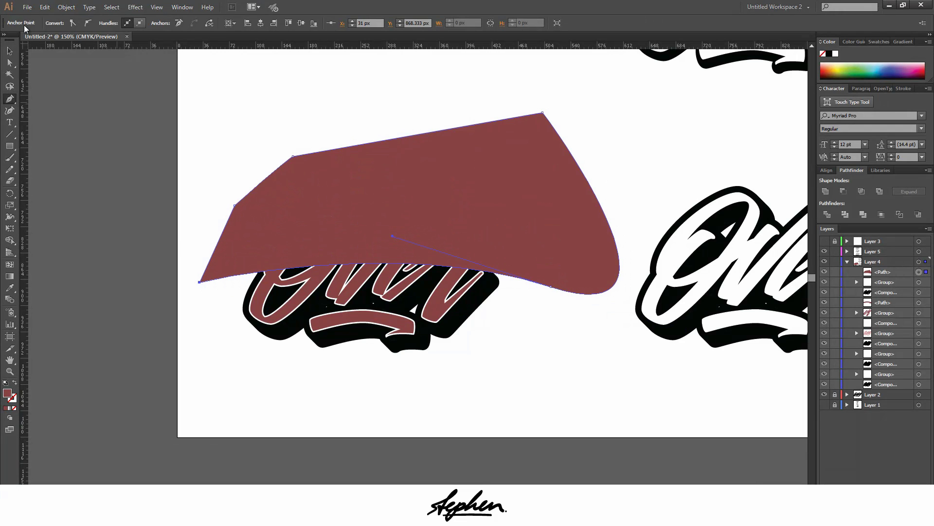
- Remove the parts of the red "Ov" and "er" letters overlapped by the Pen shape, using the Shape Builder tool
key(v)
shift+click(391, 280)
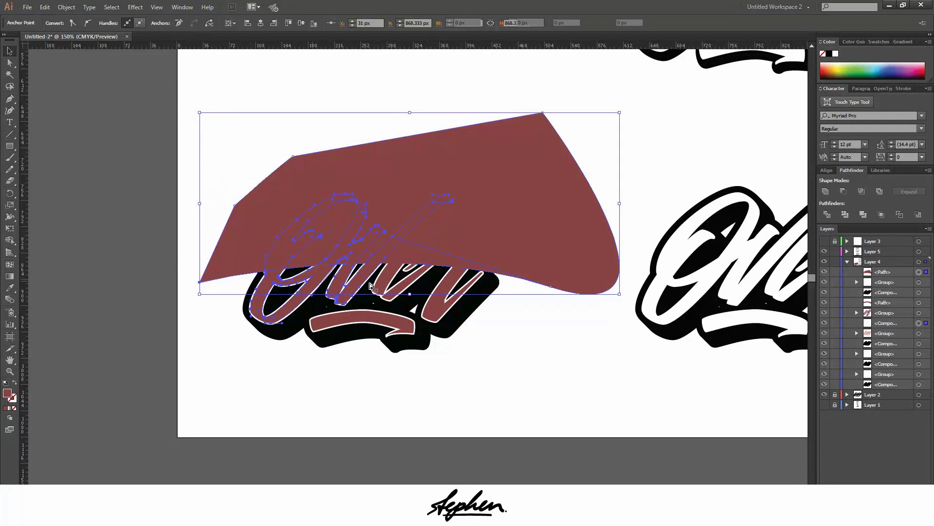
shift+click(413, 269)
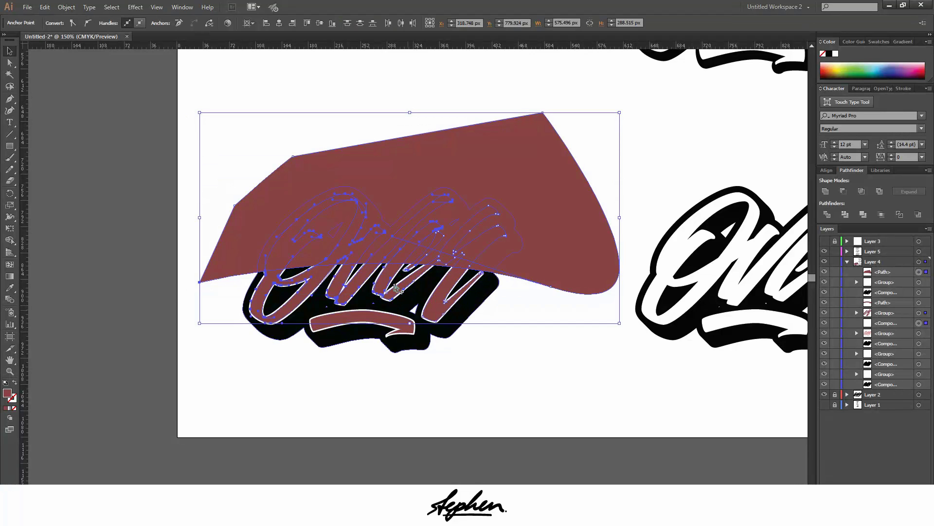
scroll(390, 245, up, 2)
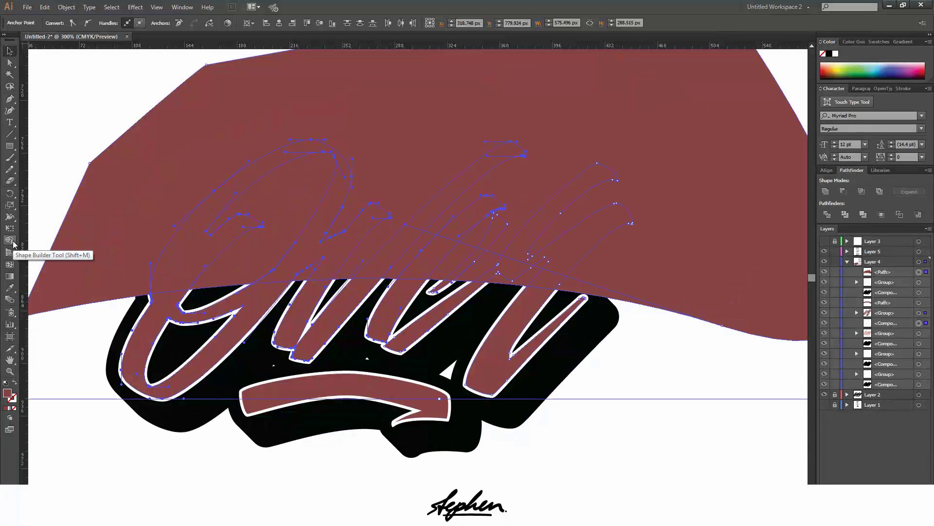
click(12, 242)
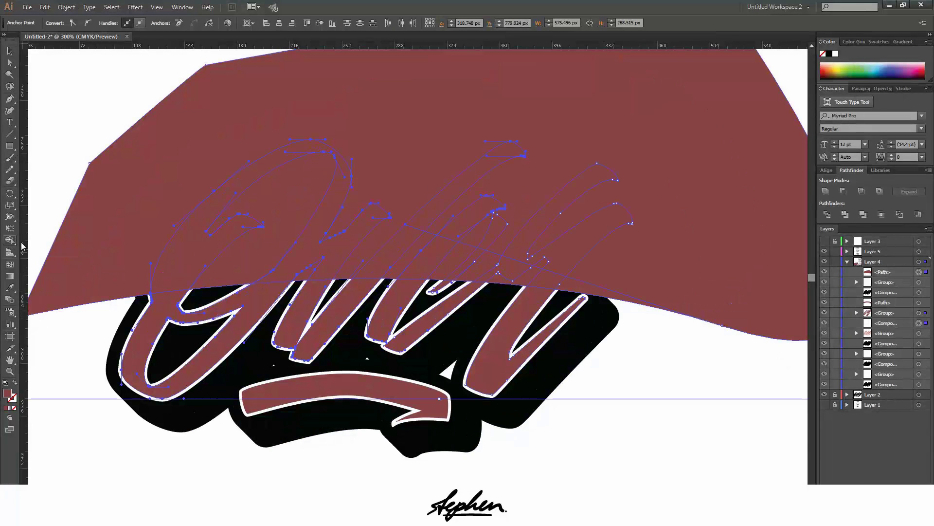
click(193, 258)
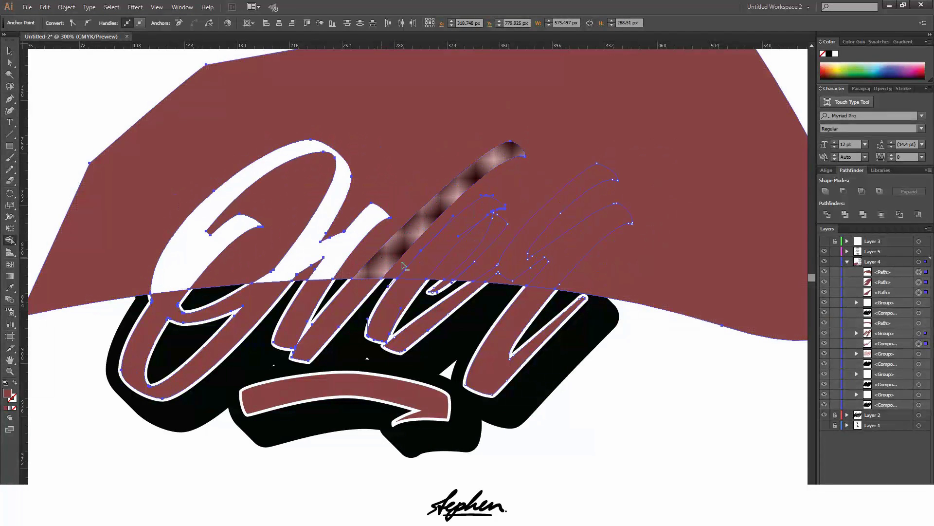
drag(402, 265, 435, 267)
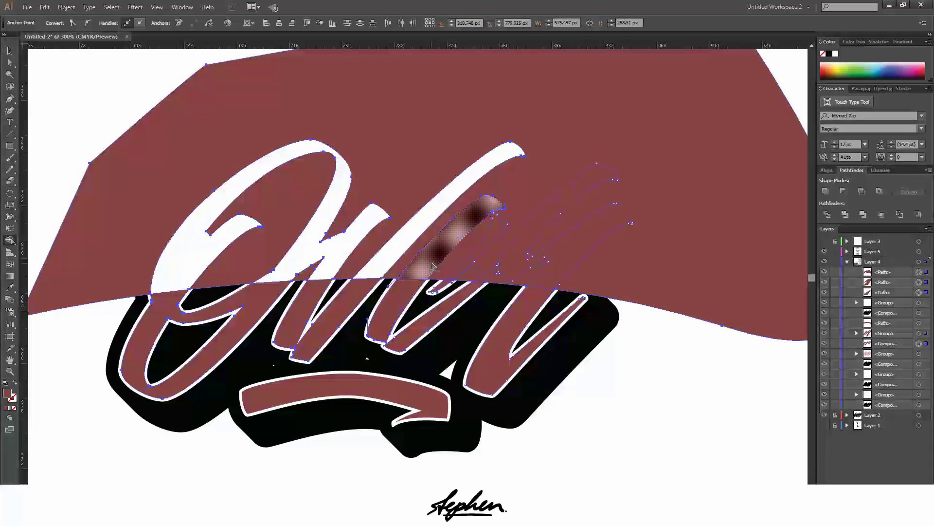
click(522, 254)
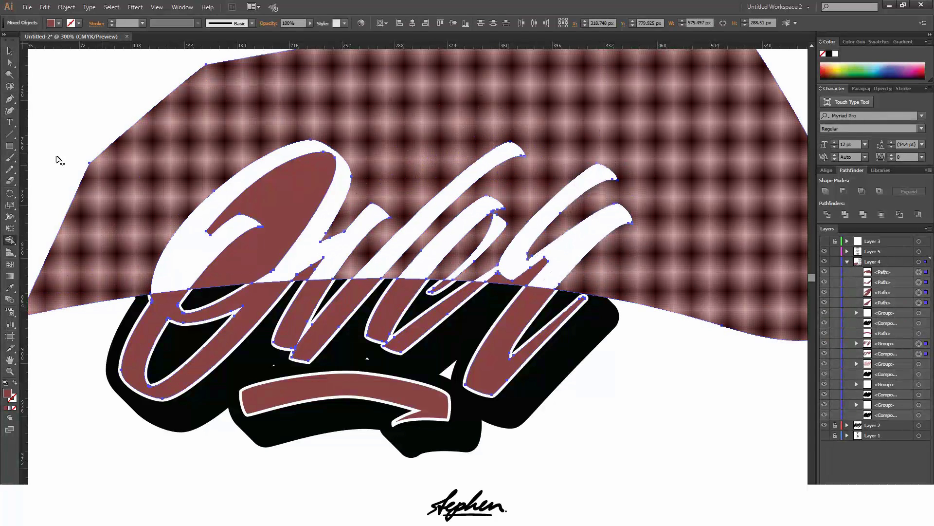
- Delete the large leftover Pen shape covering the area above the curve
click(9, 51)
click(208, 156)
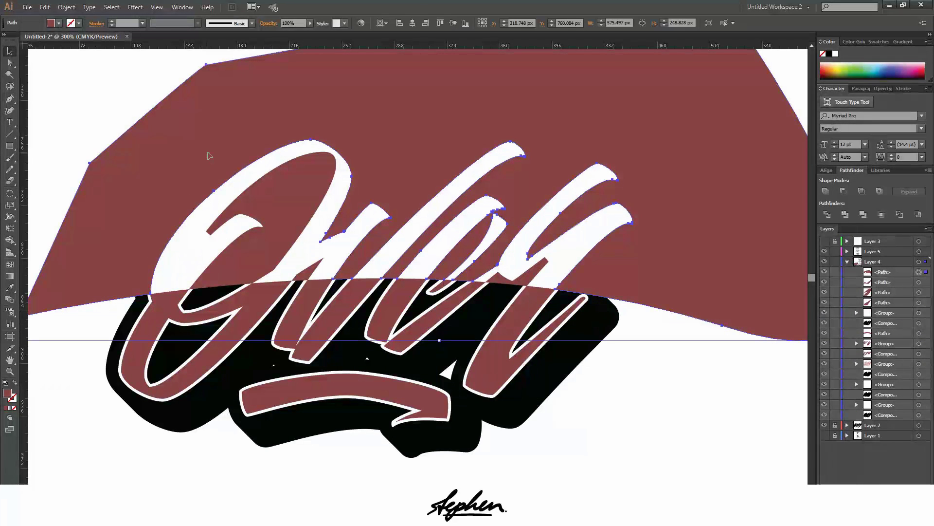
key(Delete)
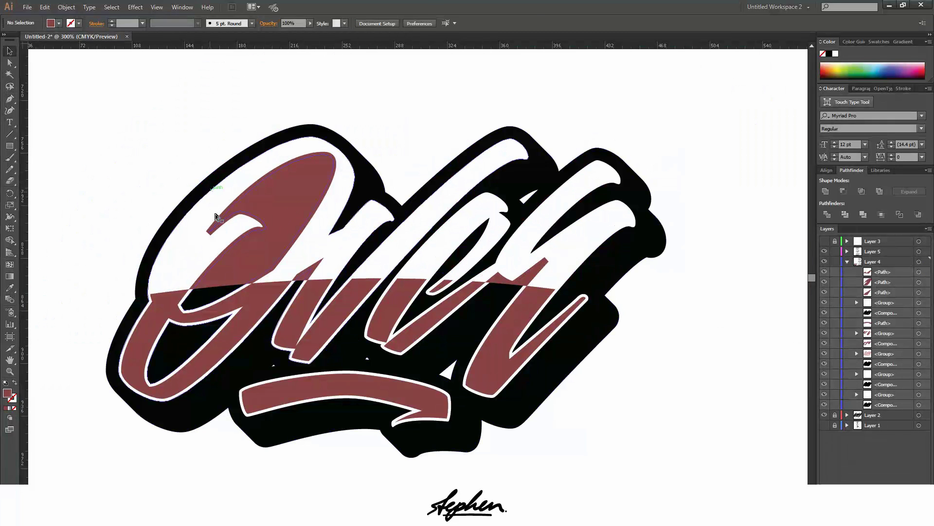
key(ctrl+z)
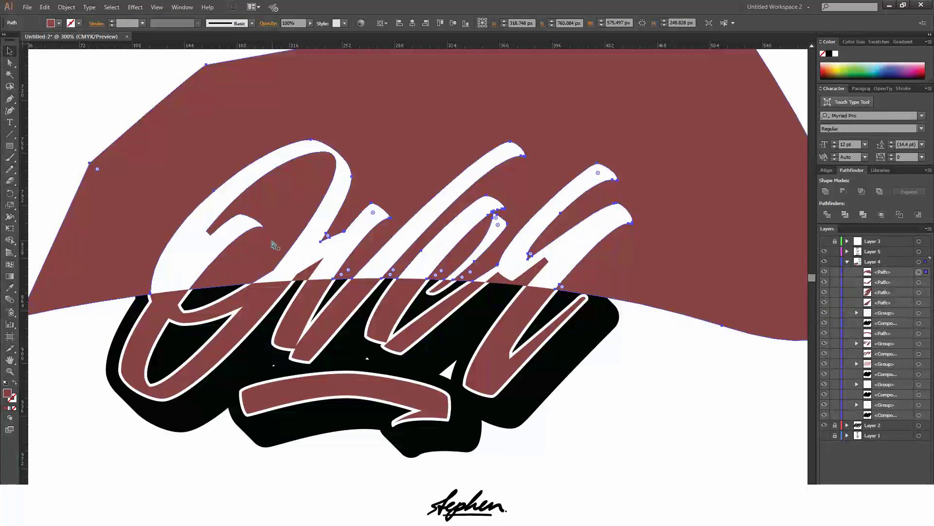
key(ctrl+z)
key(ctrl+z)
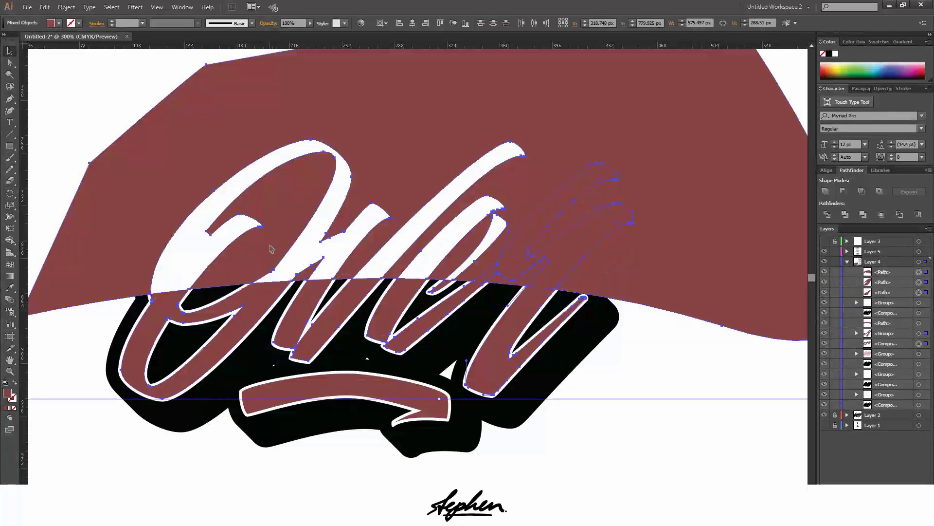
key(ctrl+shift+z)
key(ctrl+shift+z)
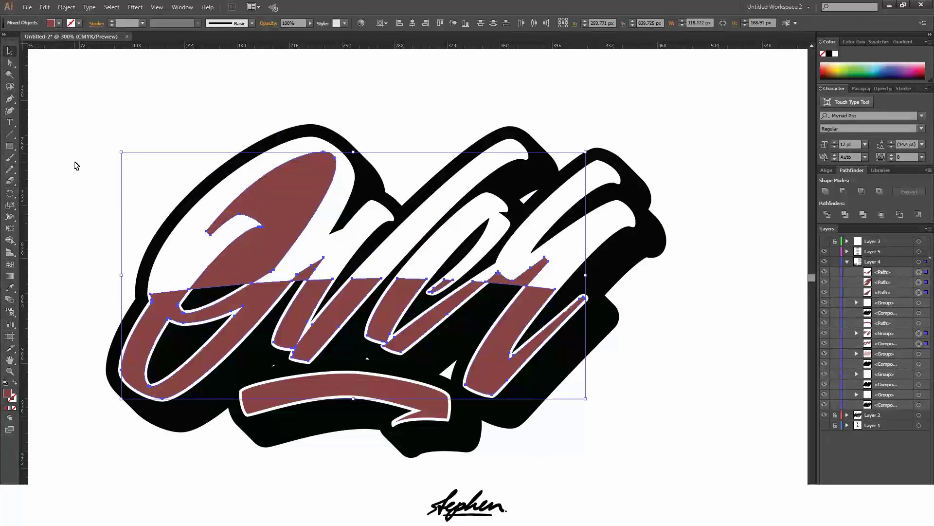
- Delete the stray red fragments inside the "O", between "O" and "v", and between "e" and "r"
click(75, 163)
click(274, 201)
key(Delete)
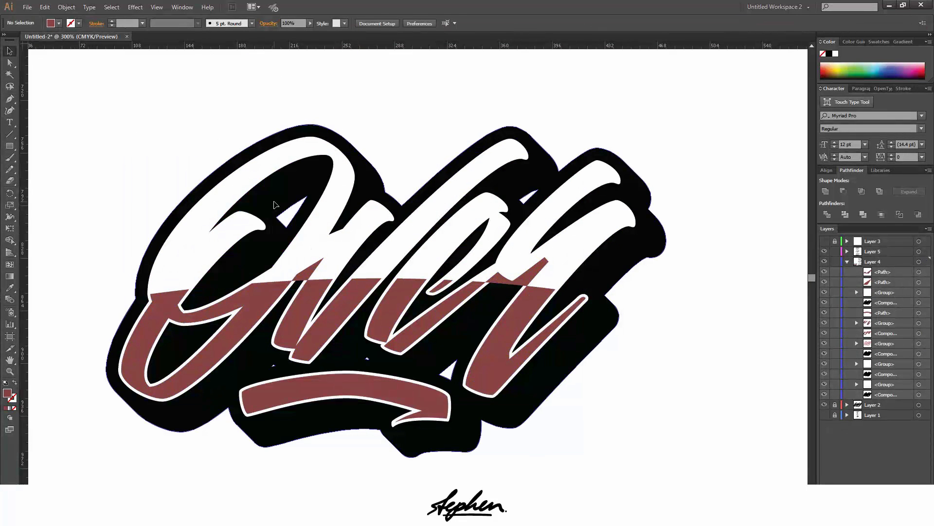
click(312, 276)
key(Delete)
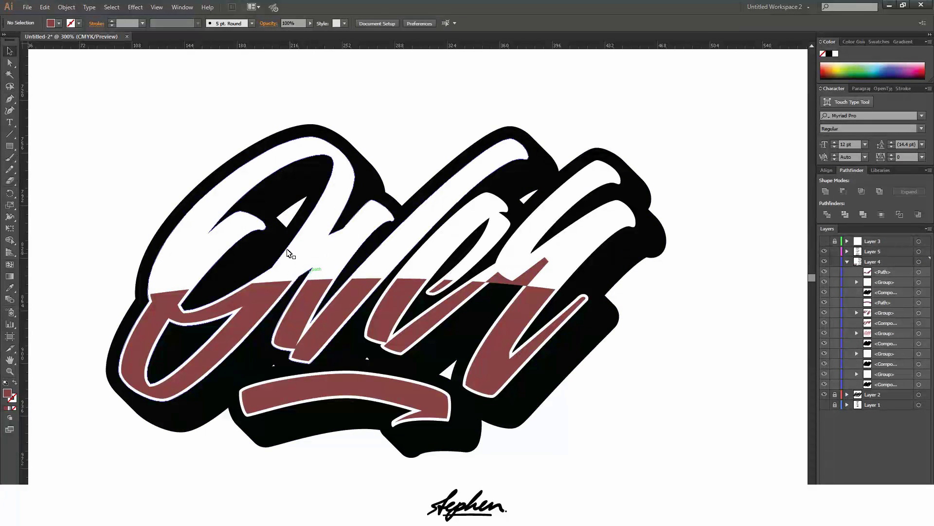
click(504, 282)
key(Delete)
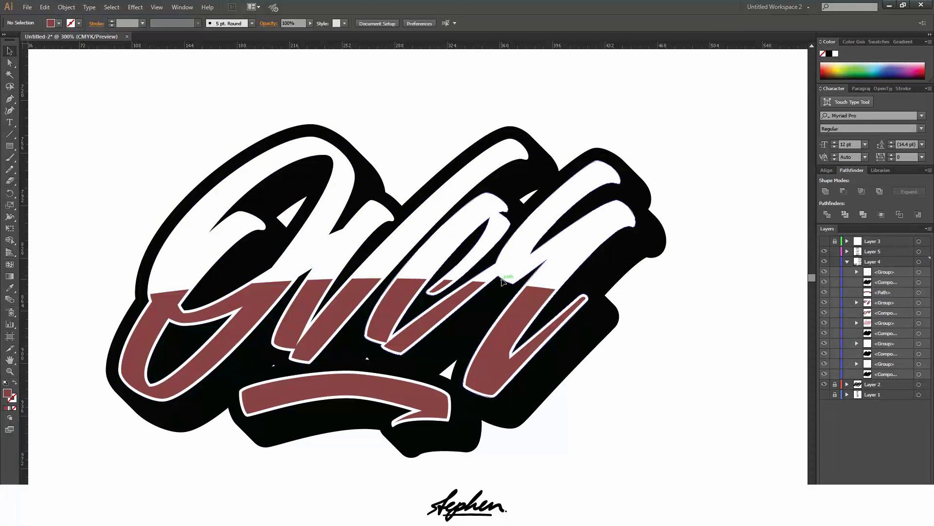
- Ungroup the red "er" pieces and release the compound path of the red "Ov" shape
scroll(588, 313, down, 2)
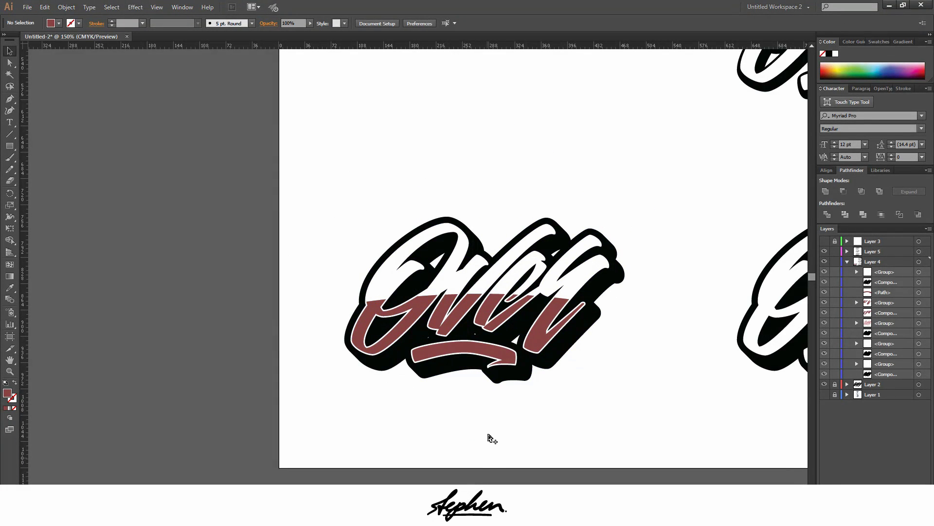
click(498, 354)
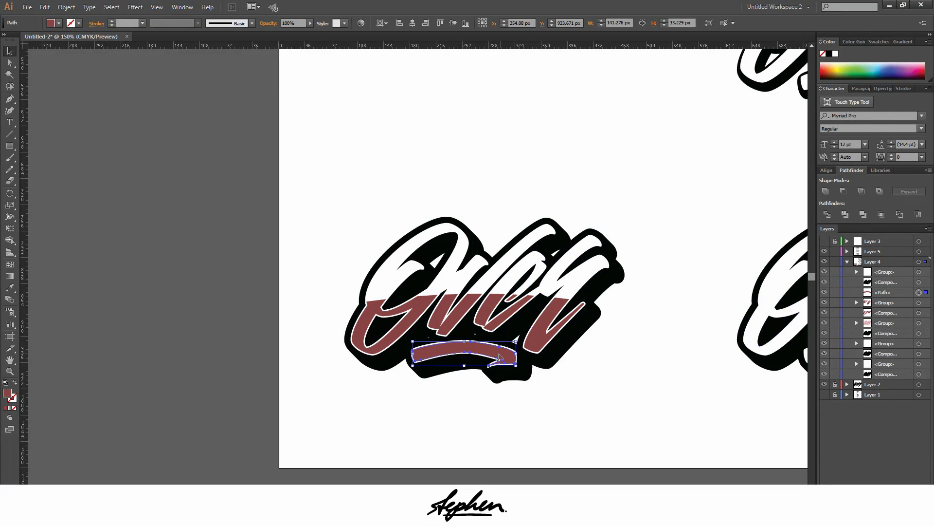
click(546, 345)
right_click(540, 338)
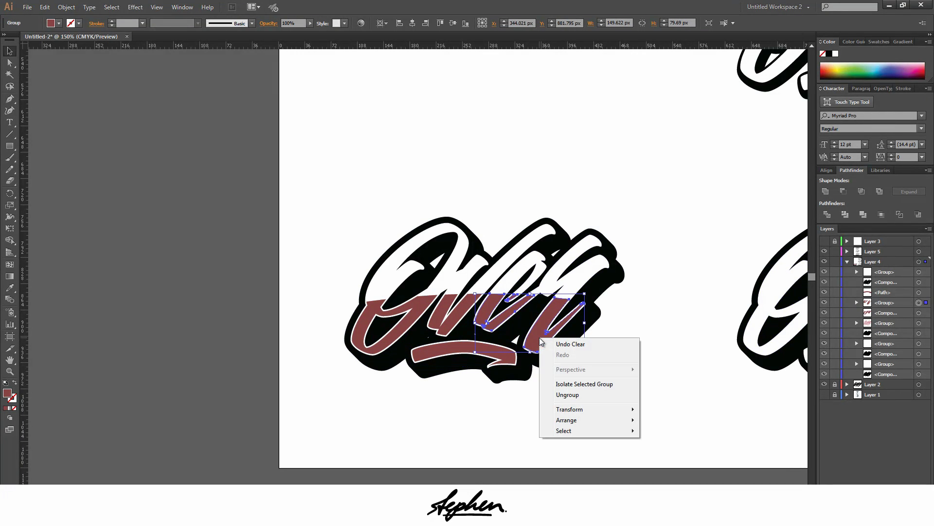
click(567, 395)
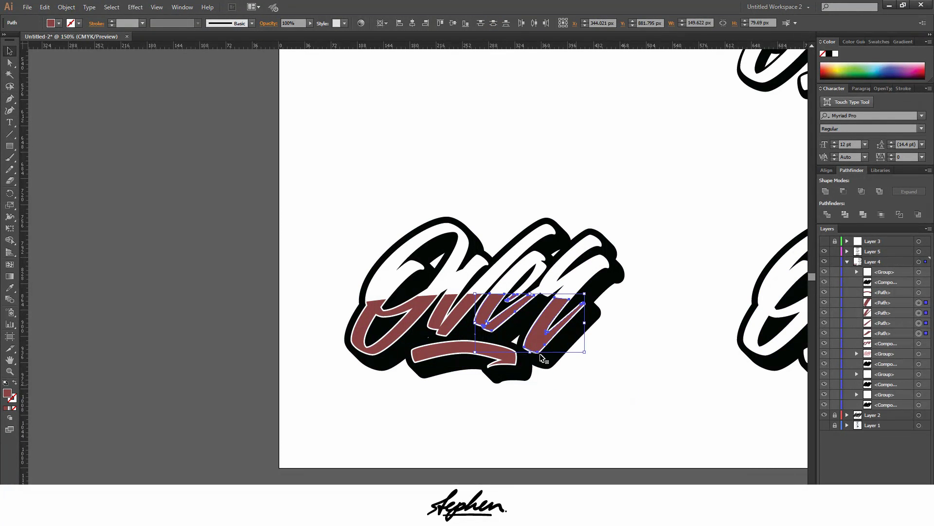
click(458, 322)
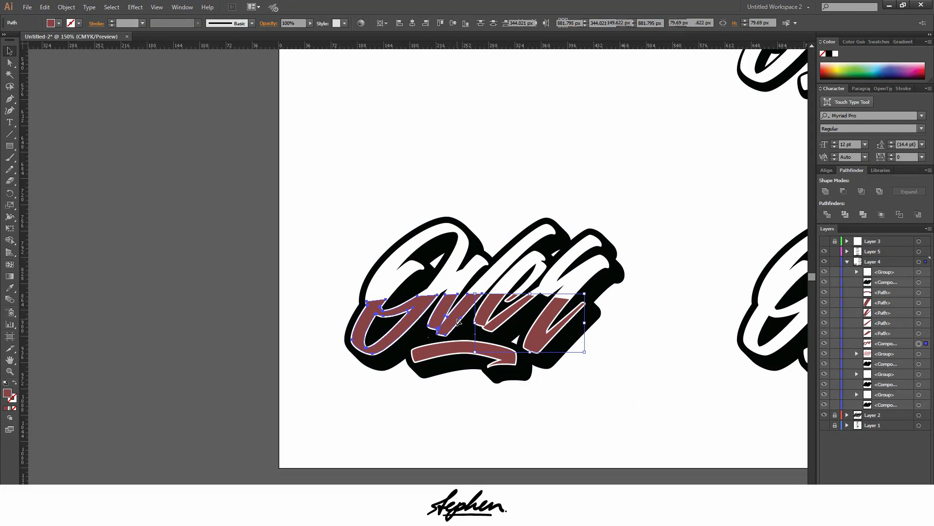
right_click(459, 321)
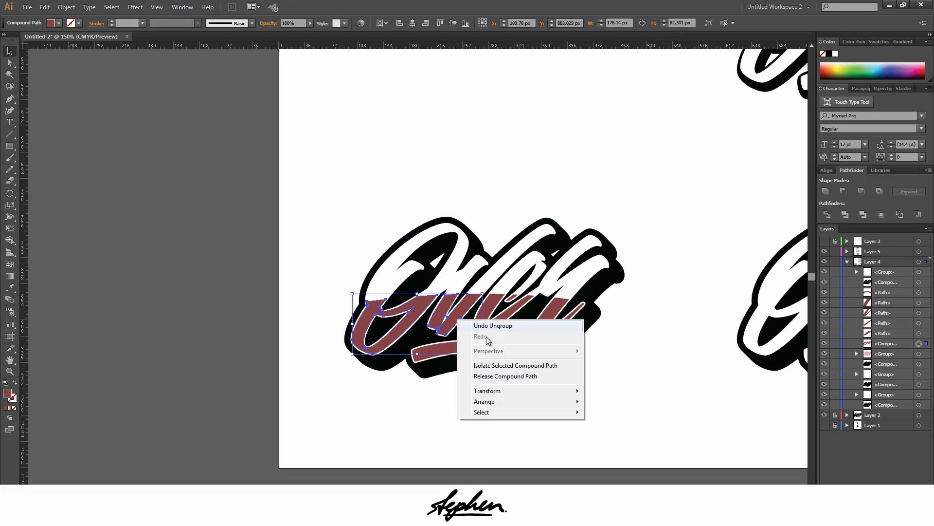
click(509, 378)
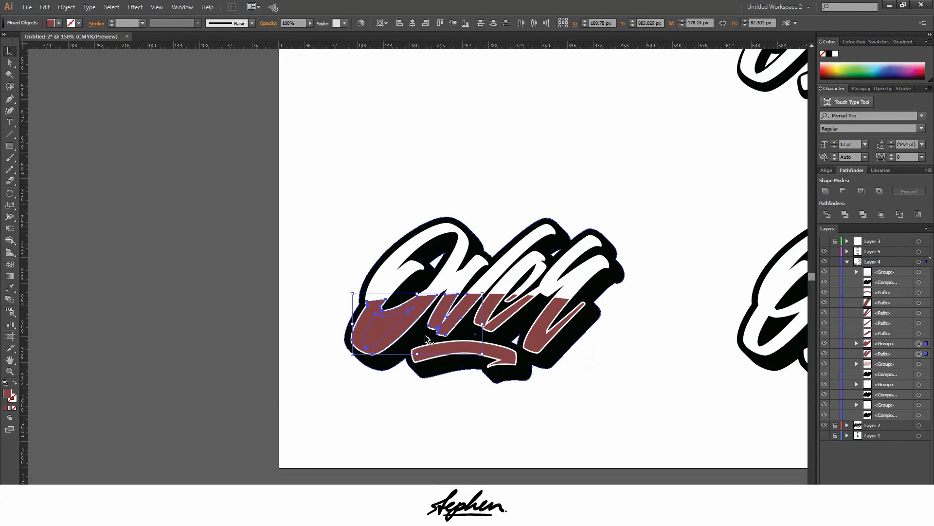
click(541, 336)
right_click(541, 336)
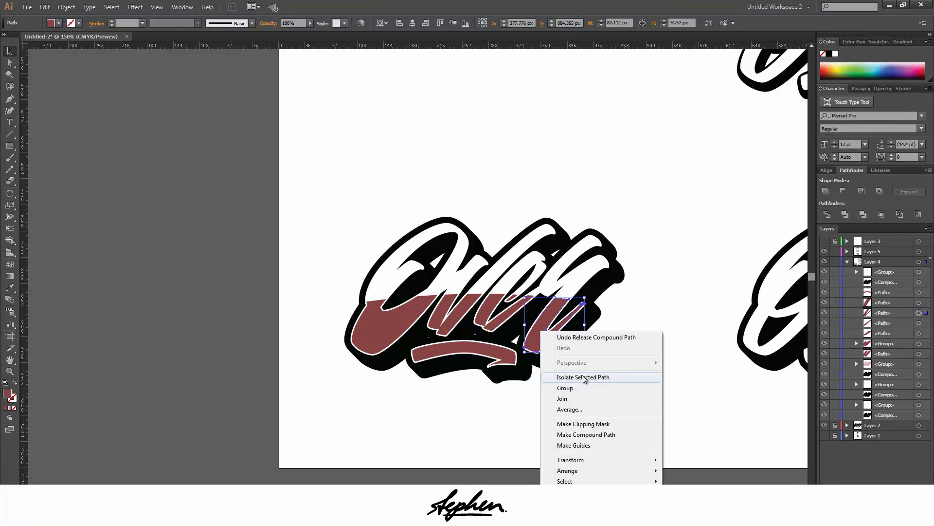
click(677, 301)
click(515, 299)
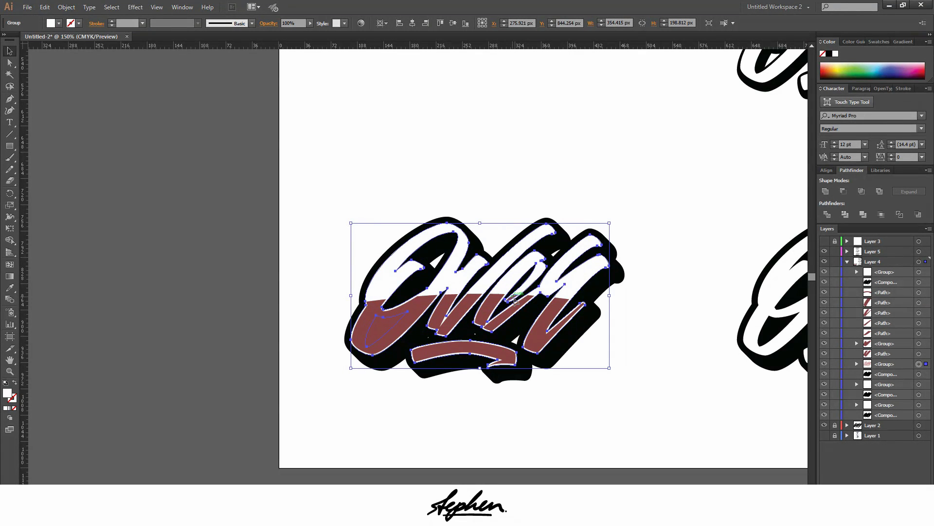
click(514, 299)
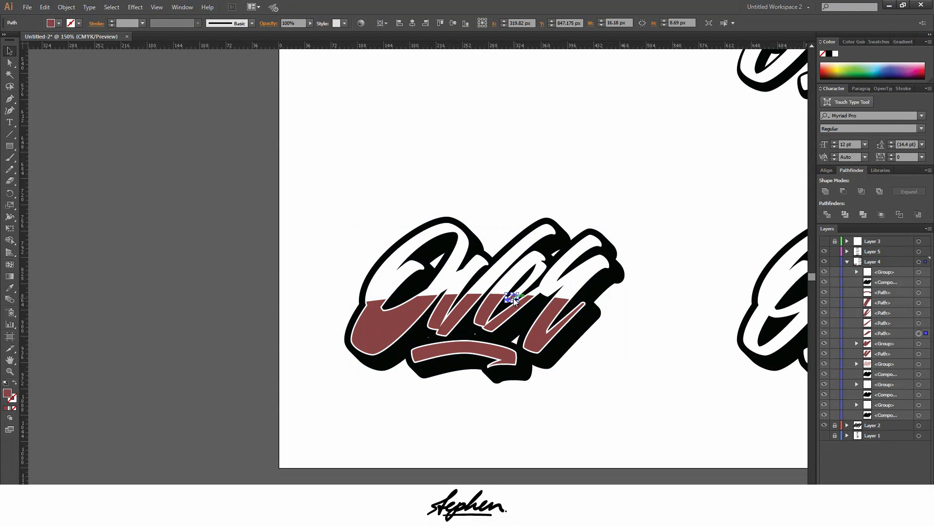
right_click(513, 298)
click(503, 374)
click(500, 370)
click(507, 356)
shift+click(535, 341)
shift+click(515, 307)
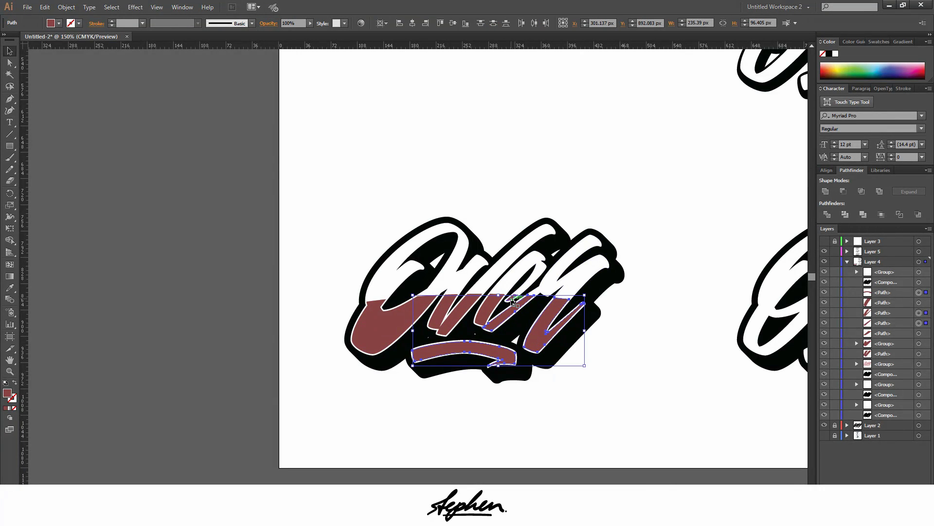
shift+click(512, 300)
shift+click(495, 303)
shift+click(455, 309)
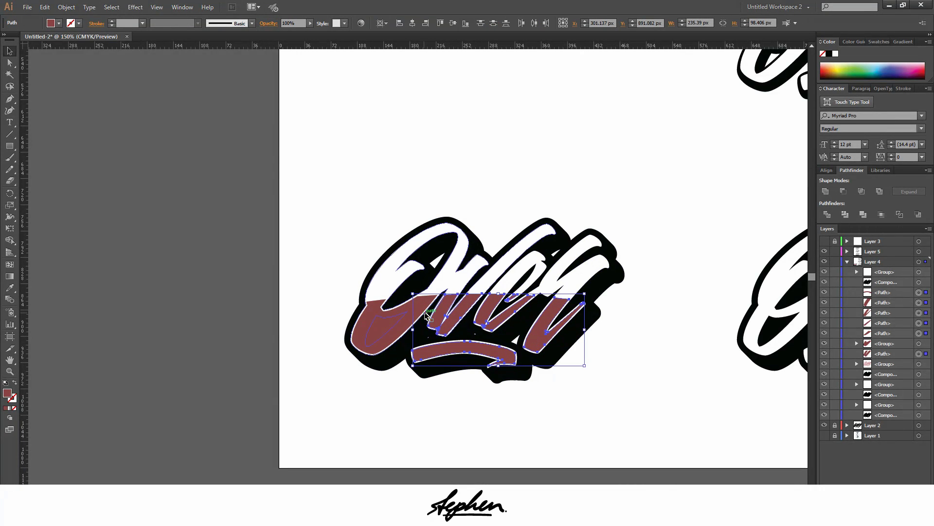
shift+click(407, 316)
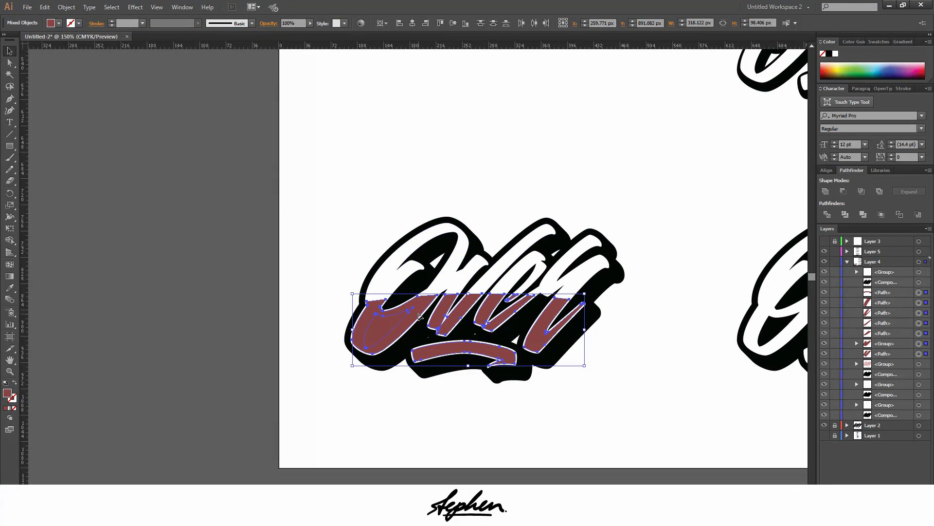
right_click(420, 315)
click(413, 430)
click(413, 430)
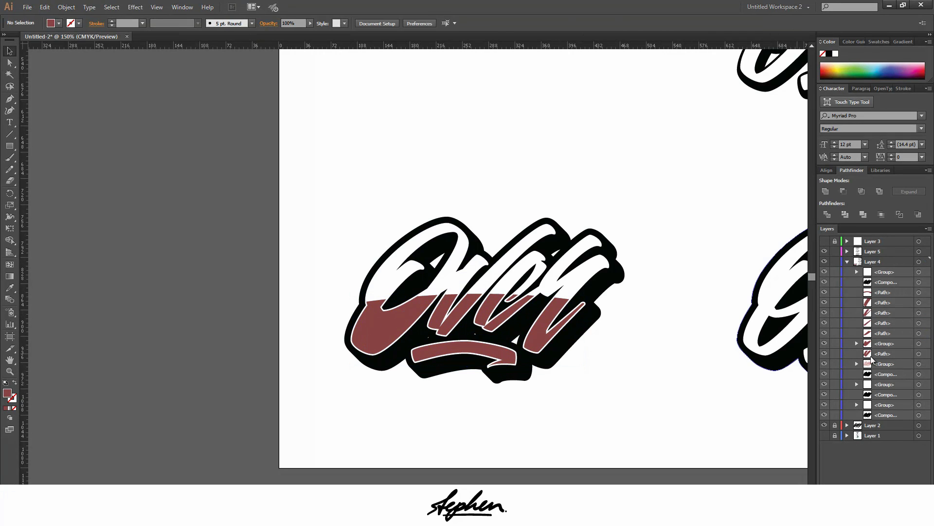
- Ungroup the remaining red group that forms the lower part of the "O"
click(919, 344)
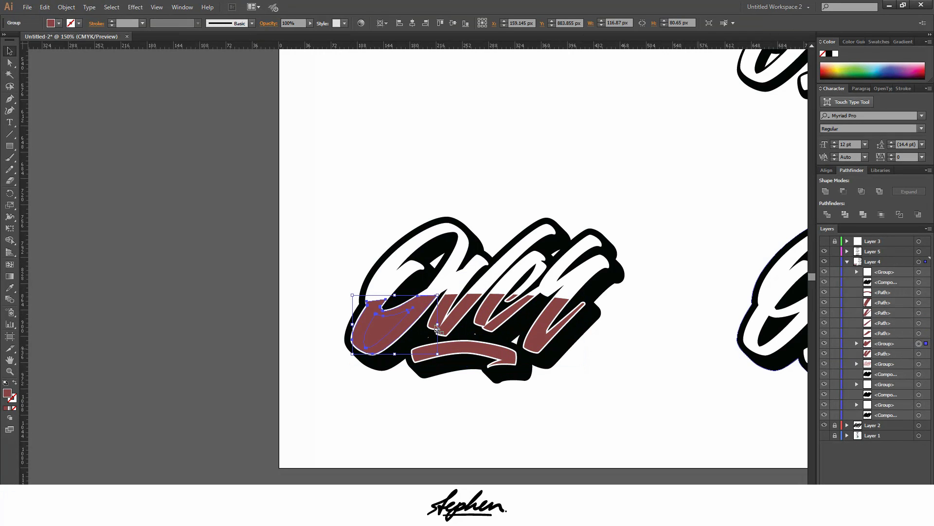
right_click(398, 318)
click(444, 380)
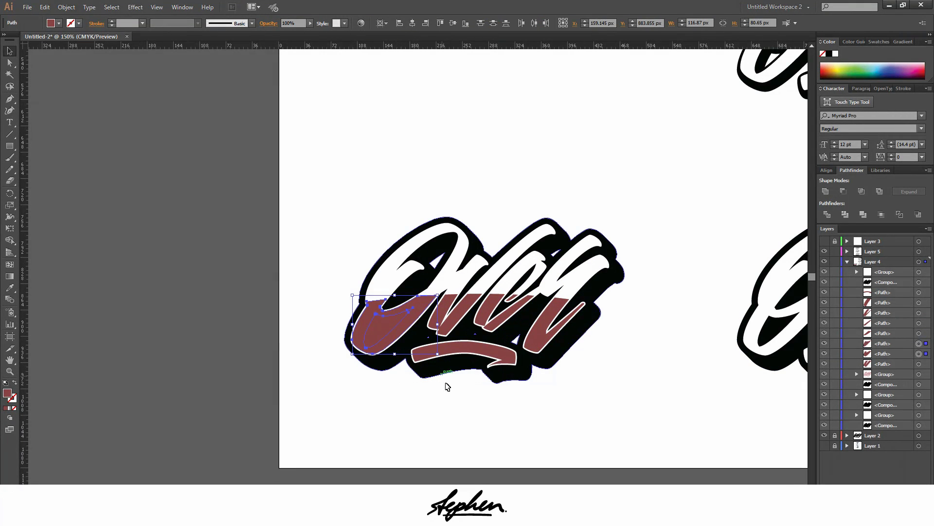
click(563, 368)
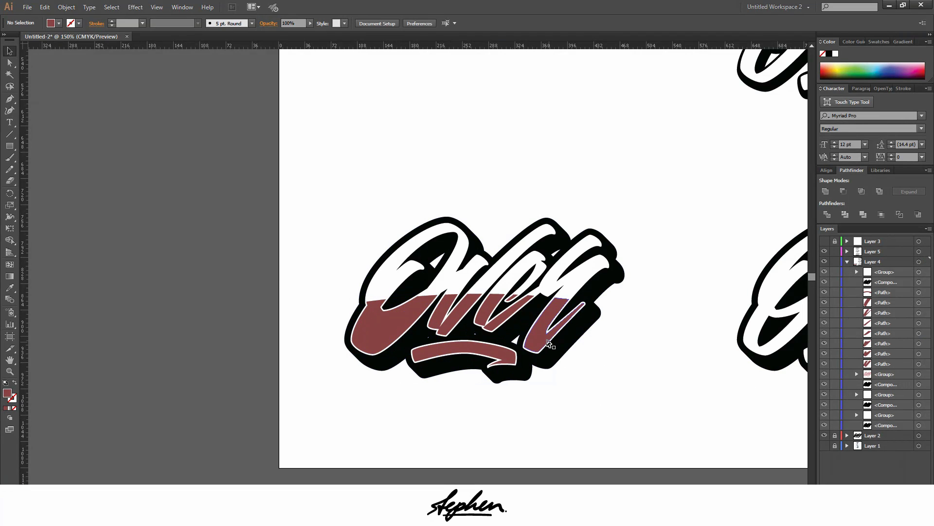
- Combine all the red pieces of the lower lettering and underline into a single compound path
click(545, 339)
shift+click(505, 356)
shift+click(497, 317)
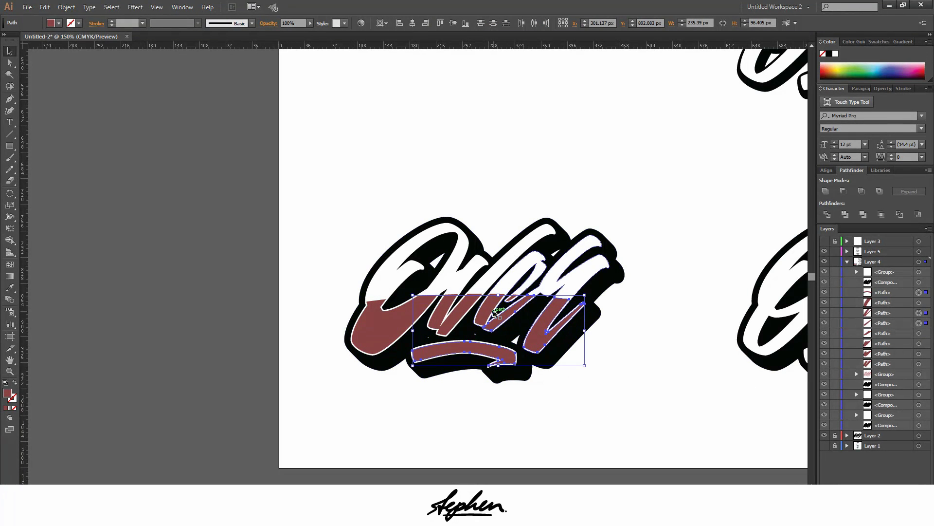
shift+click(511, 298)
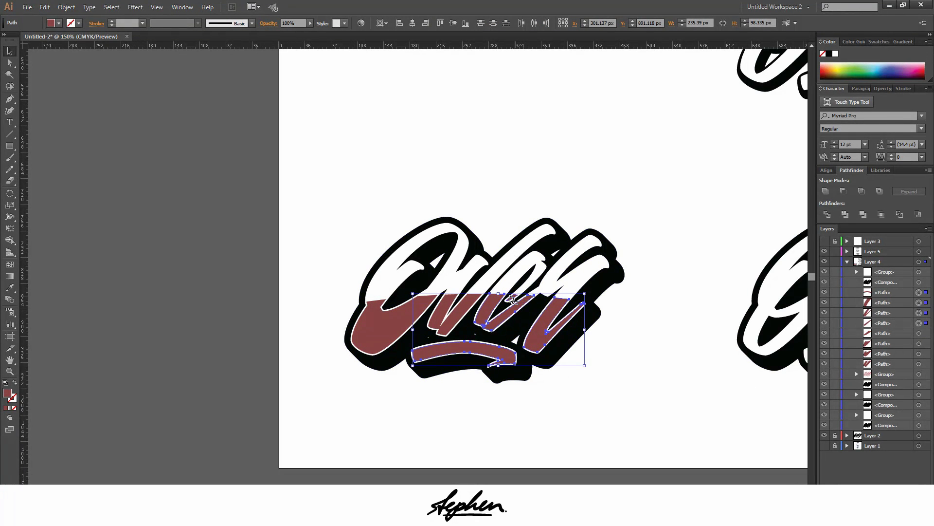
shift+click(460, 312)
shift+click(412, 317)
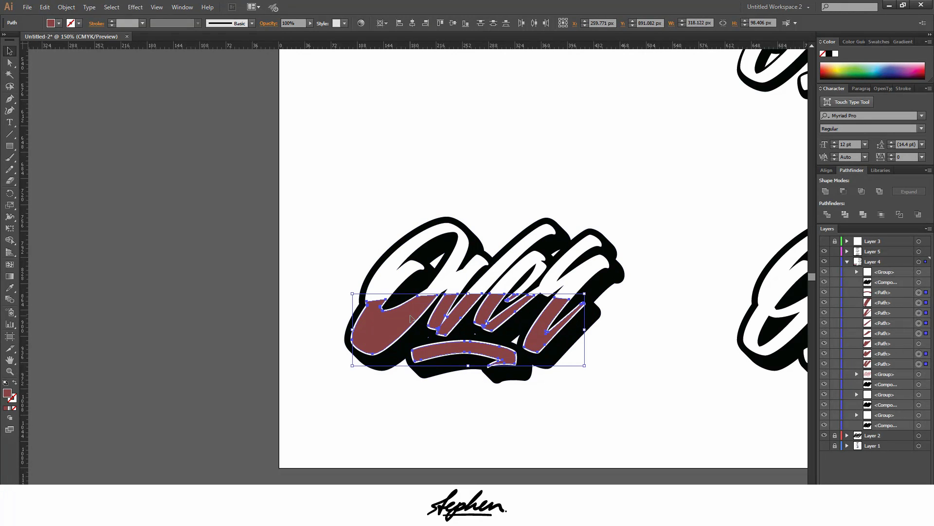
right_click(412, 320)
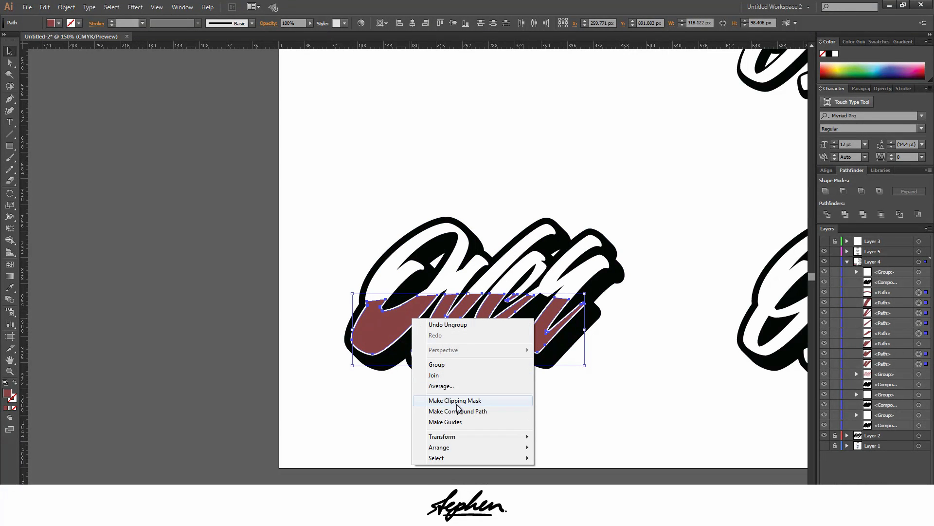
click(462, 412)
key(ctrl+z)
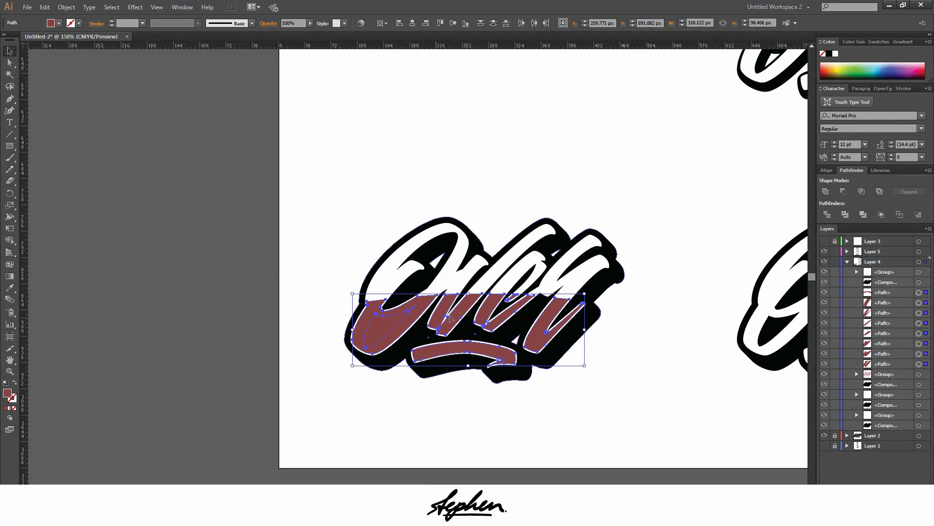
right_click(425, 306)
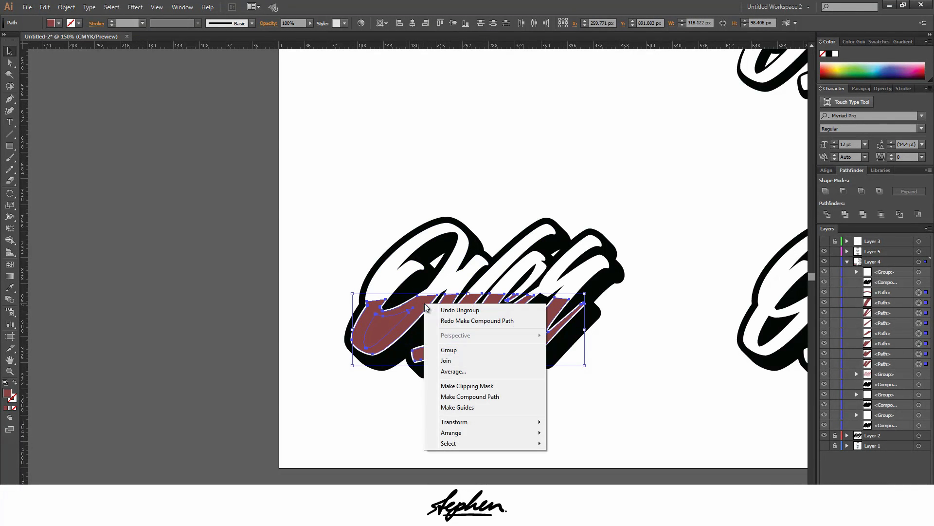
click(476, 397)
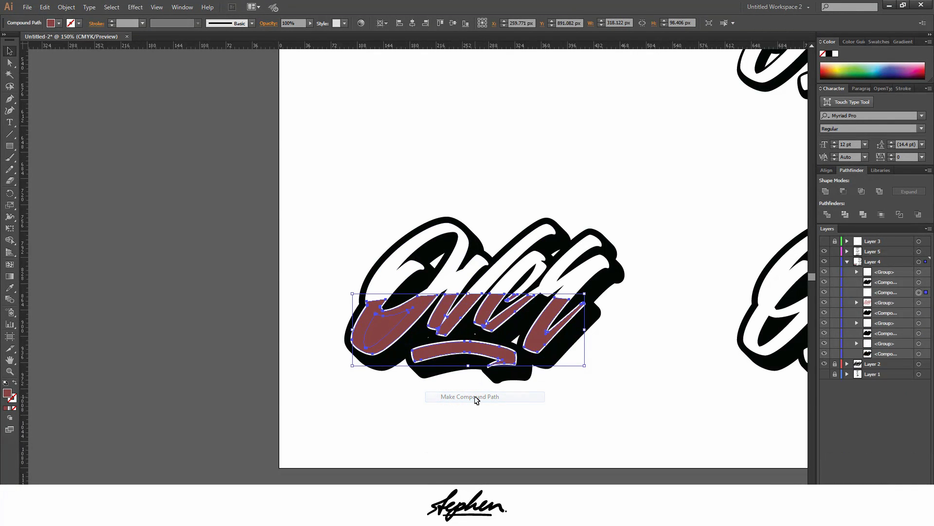
click(513, 409)
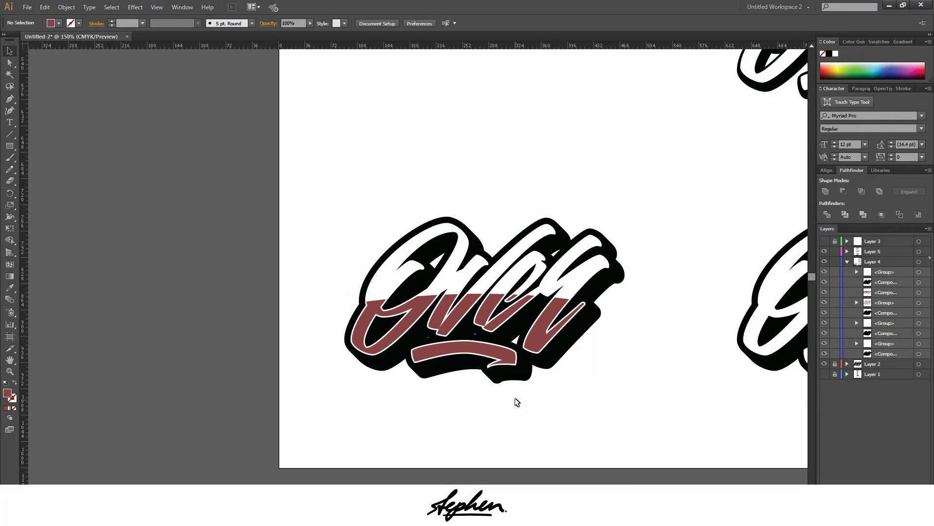
- Fill the red compound path with a linear white-to-black gradient at 90° and move its white stop to 47.96%
click(496, 352)
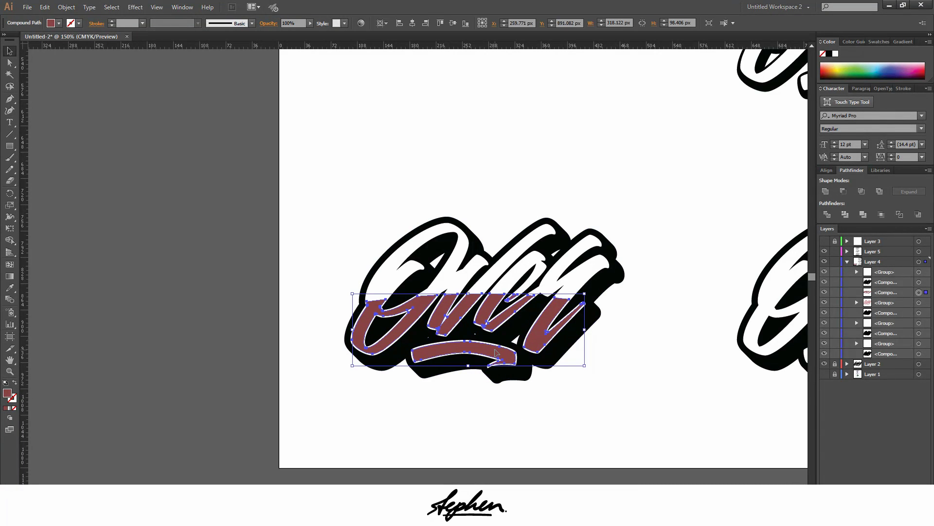
click(9, 408)
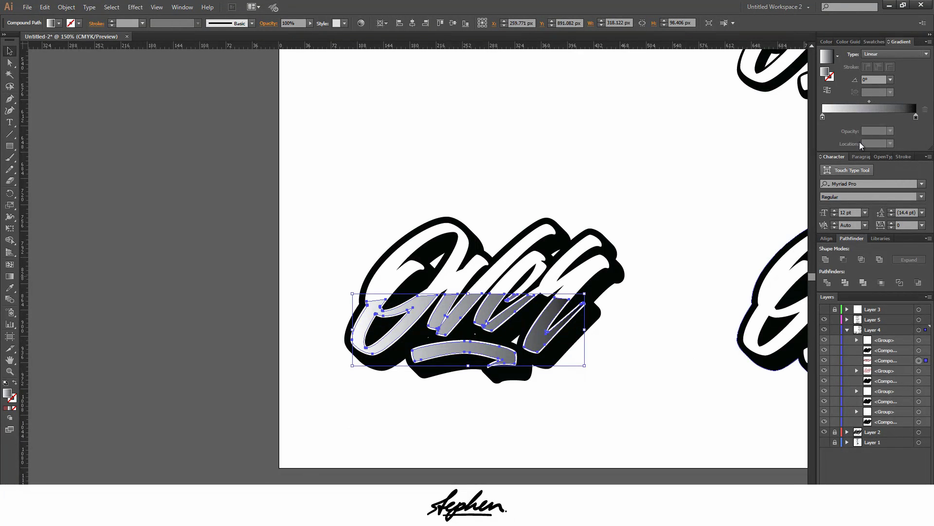
click(917, 117)
click(916, 118)
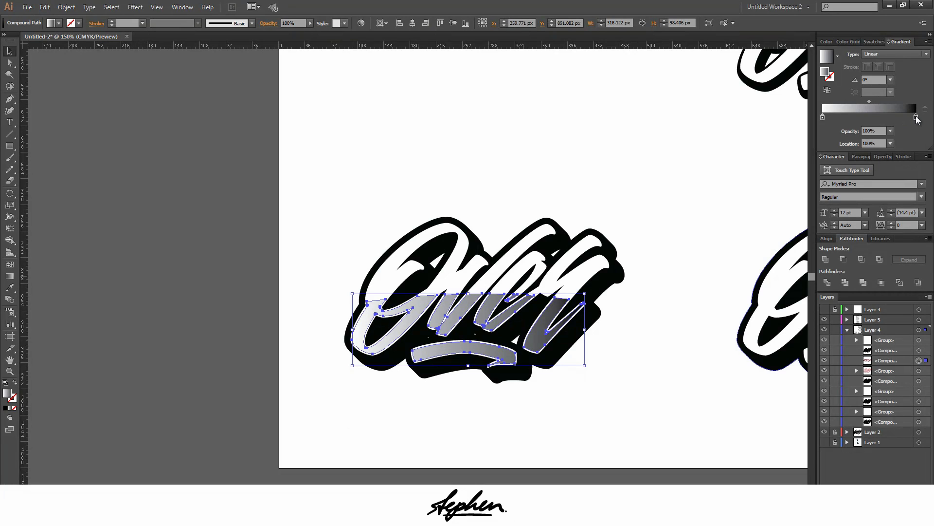
click(891, 80)
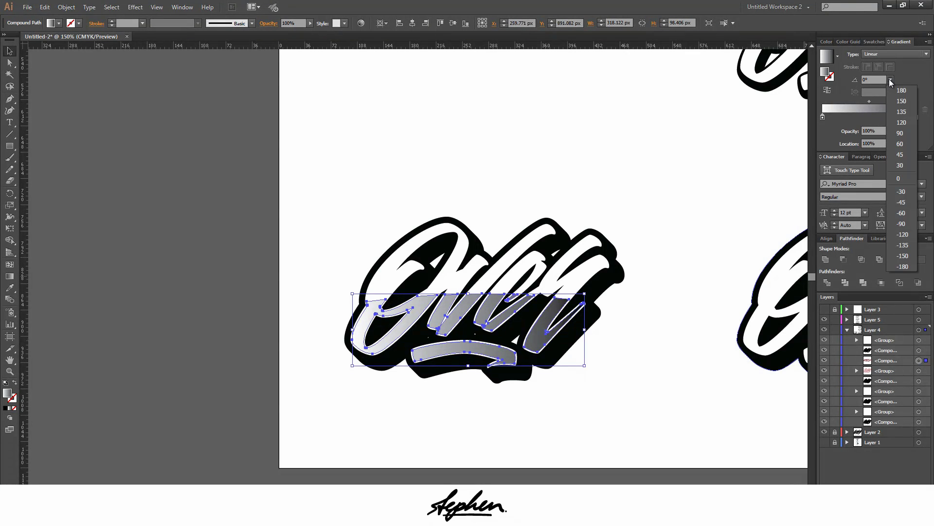
click(909, 134)
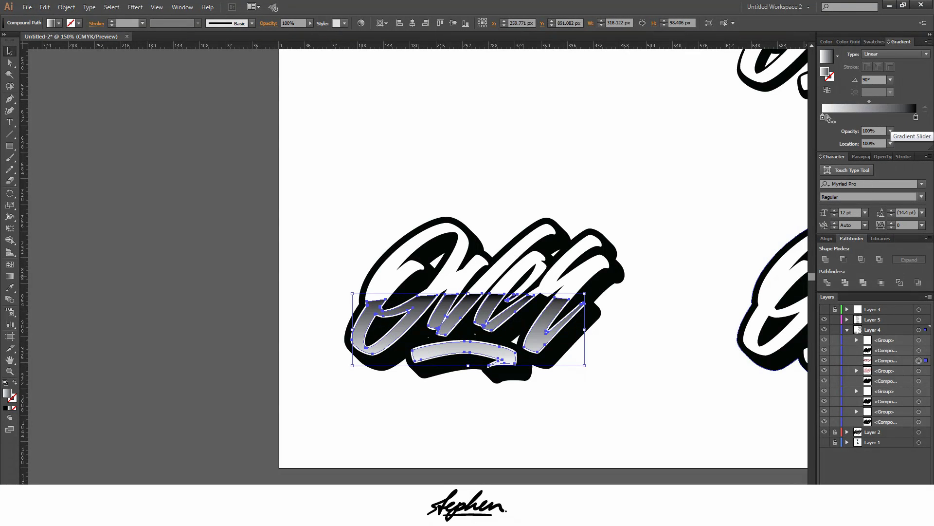
drag(823, 118, 868, 122)
click(730, 207)
- Duplicate the whole gradient version of the lettering into the empty space above it, below the plain black original
key(ctrl+minus)
key(ctrl+minus)
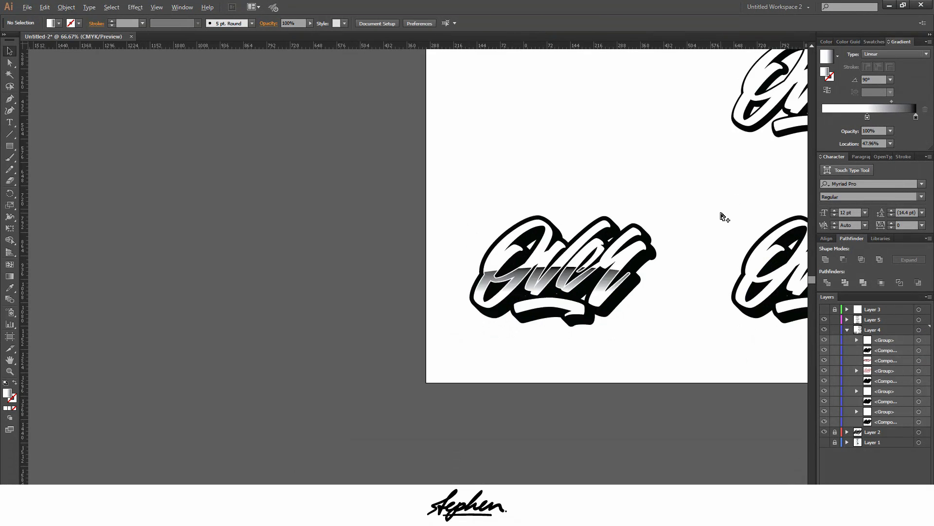
key(ctrl+minus)
key(ctrl+plus)
key(ctrl+plus)
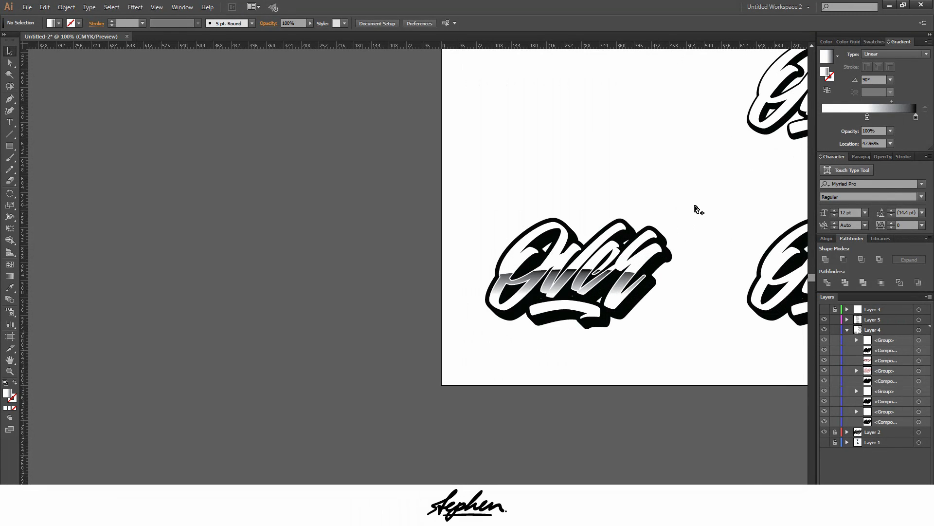
scroll(735, 321, up, 4)
alt+scroll(729, 331, down, 1)
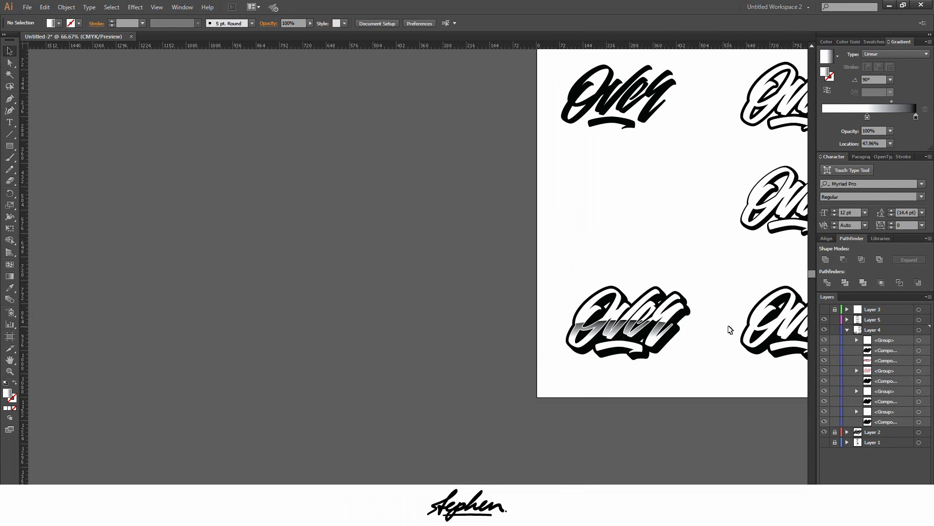
scroll(727, 332, up, 5)
scroll(726, 334, down, 2)
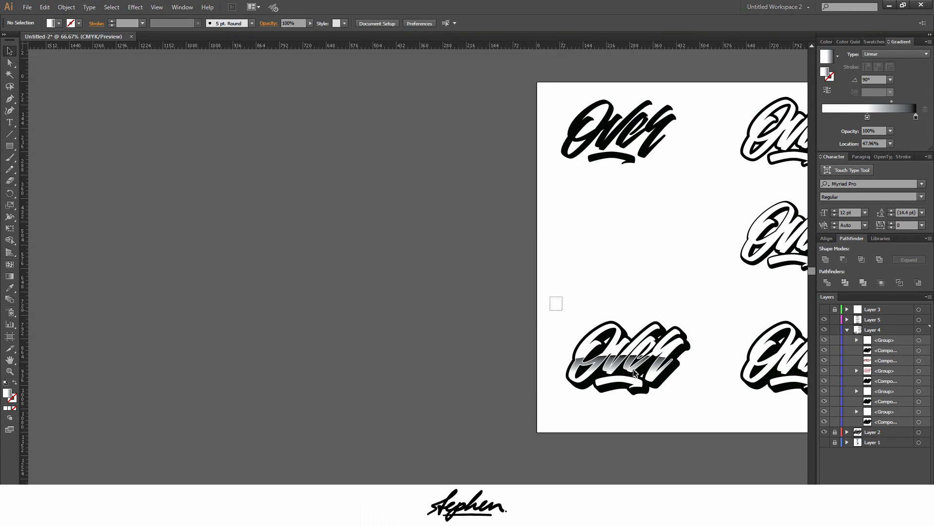
drag(634, 373, 732, 423)
drag(633, 370, 632, 260)
- Fill the lower lettering and underline of the duplicated version with solid black
scroll(670, 180, up, 2)
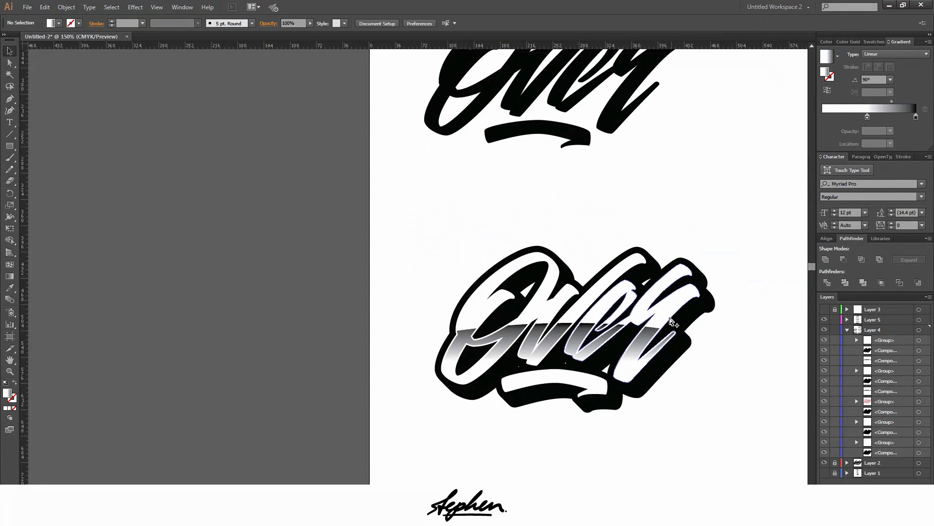
click(642, 358)
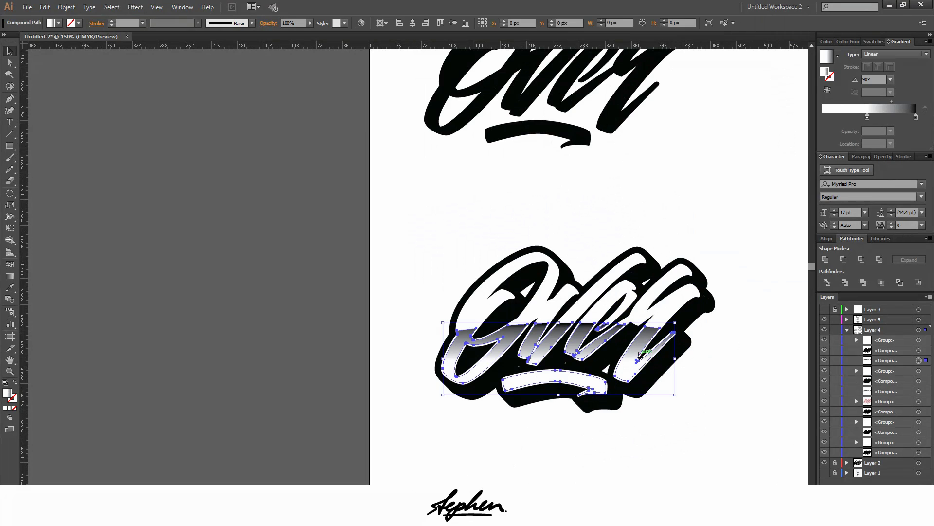
click(5, 408)
double_click(8, 392)
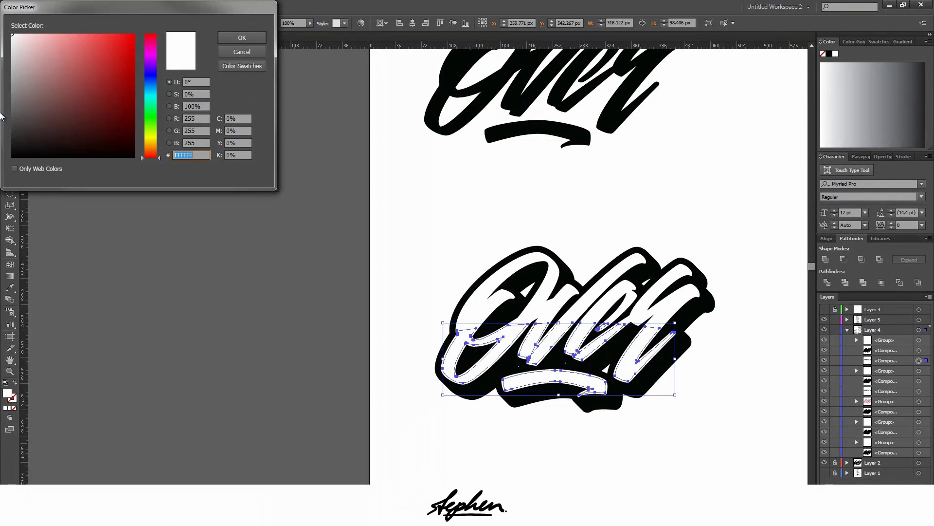
drag(48, 108, 11, 157)
click(245, 39)
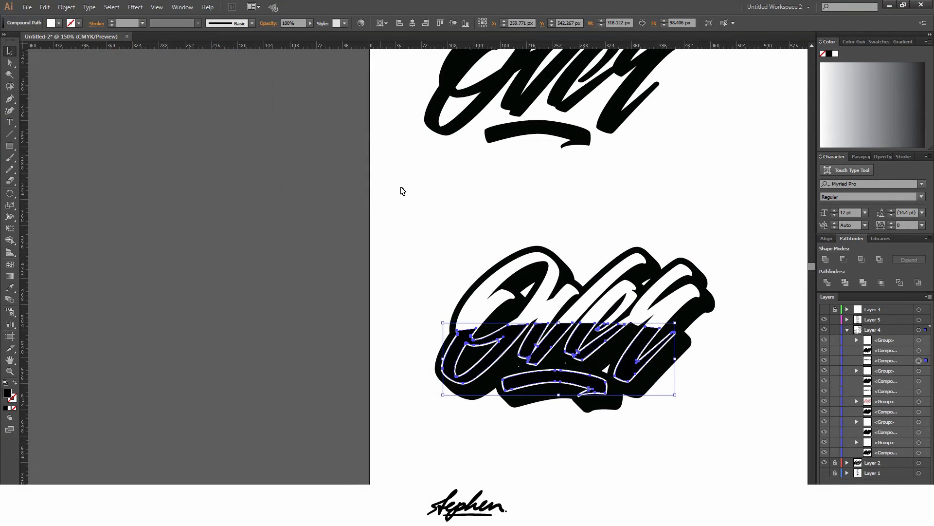
click(413, 198)
- Compare the solid black and gradient split versions with the other lettering versions across the artboard
scroll(414, 198, down, 3)
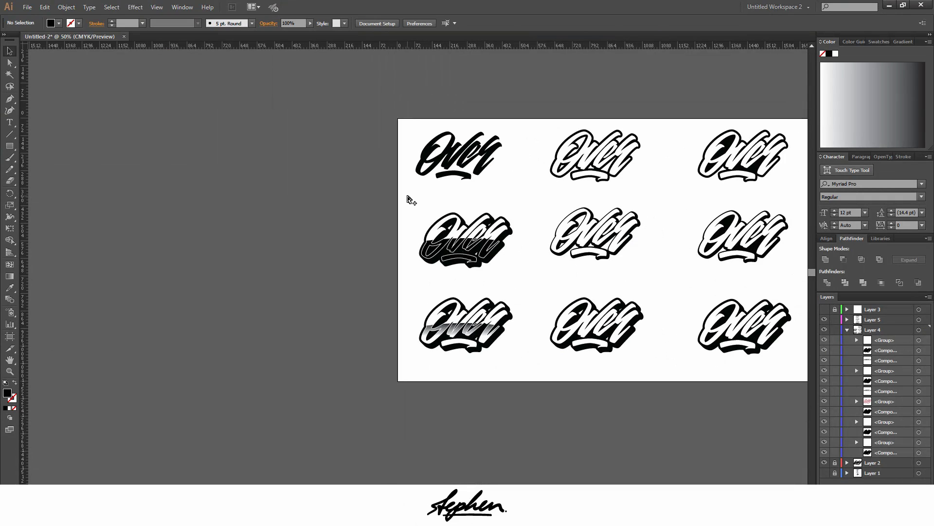
scroll(414, 197, up, 1)
scroll(414, 205, up, 1)
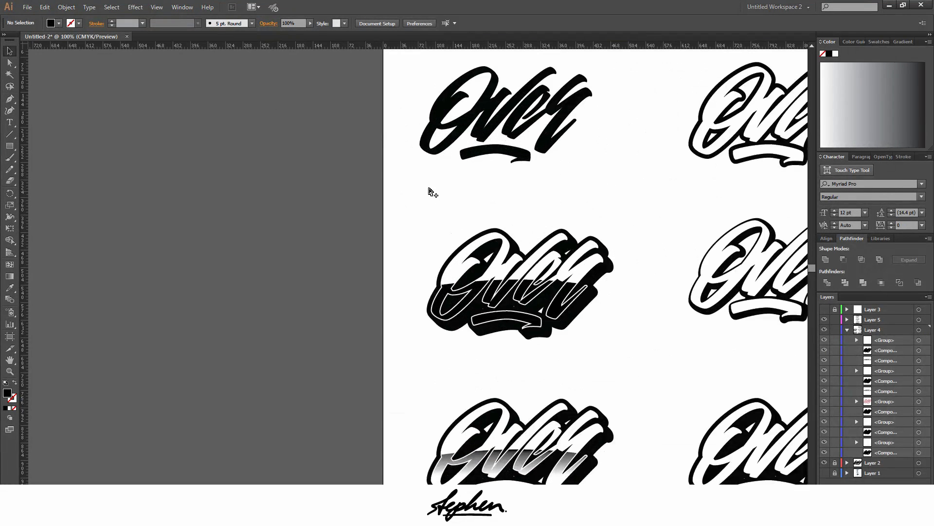
scroll(511, 214, up, 1)
scroll(630, 293, down, 2)
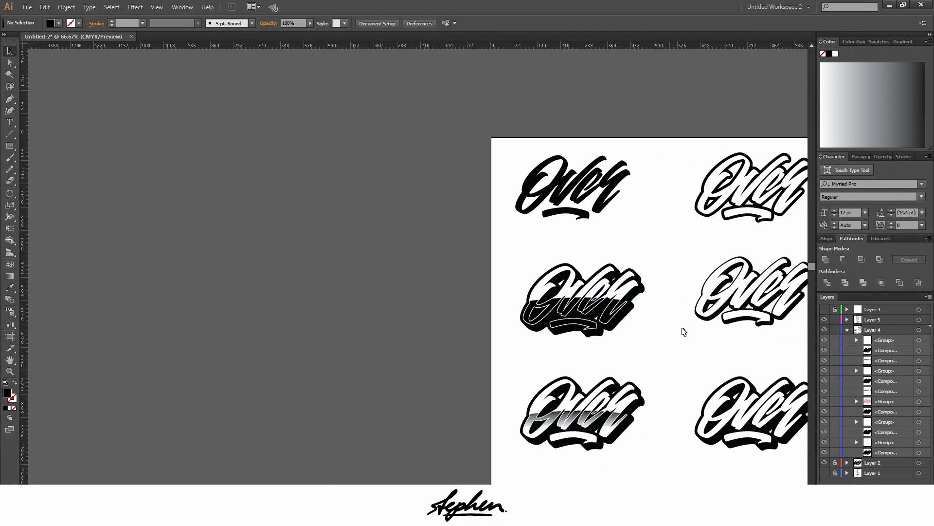
scroll(684, 330, down, 2)
scroll(691, 341, down, 1)
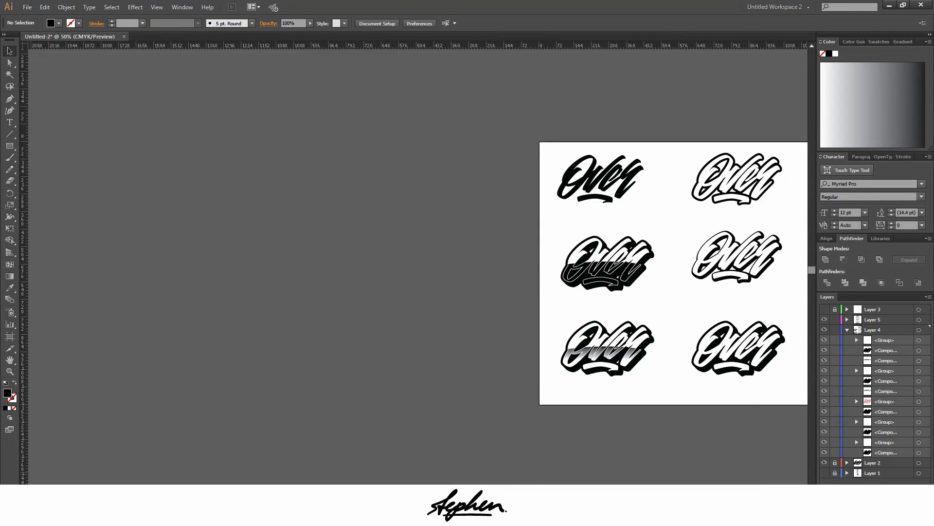
scroll(577, 422, right, 18)
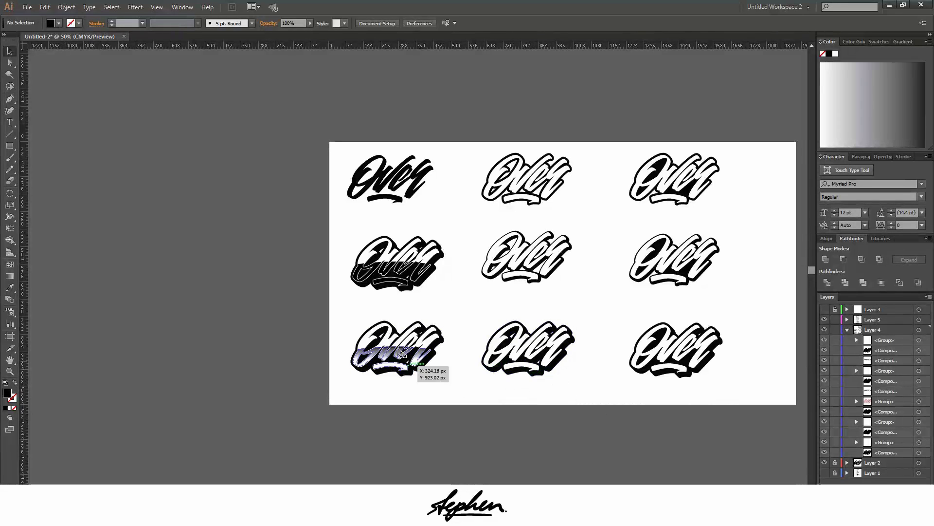
drag(563, 381, 342, 317)
click(357, 337)
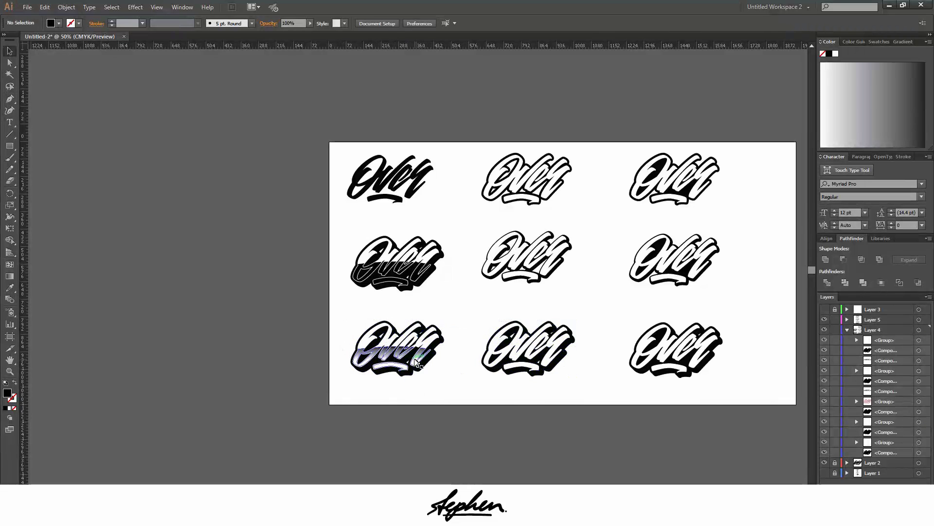
scroll(406, 369, up, 1)
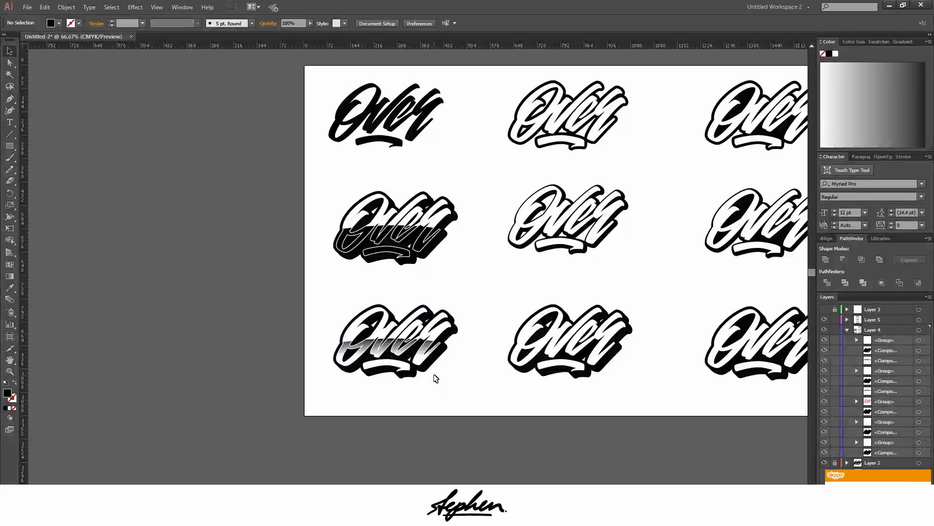
scroll(451, 407, up, 2)
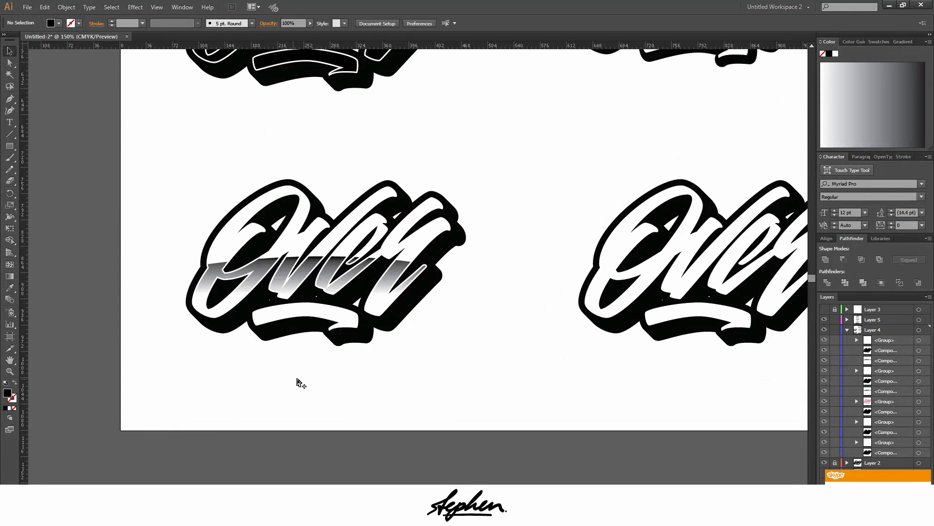
scroll(346, 365, down, 2)
drag(438, 276, 611, 369)
click(579, 394)
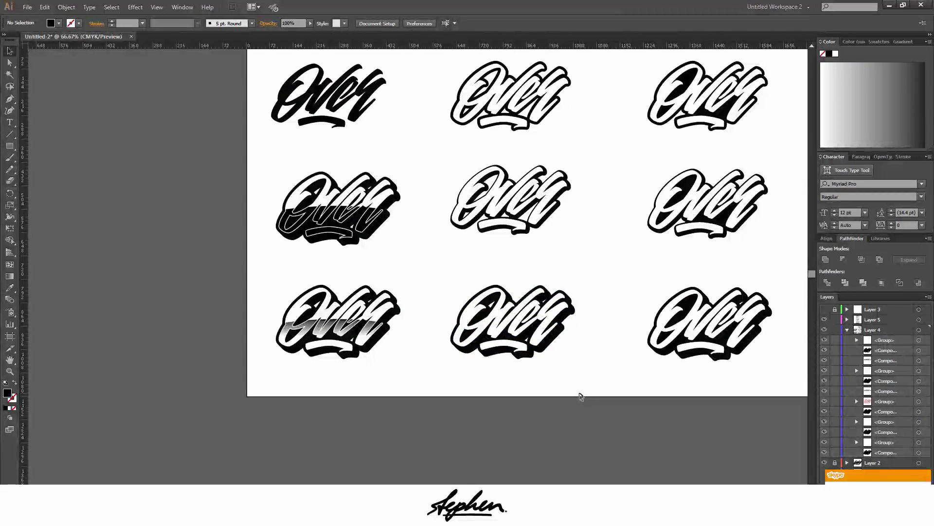